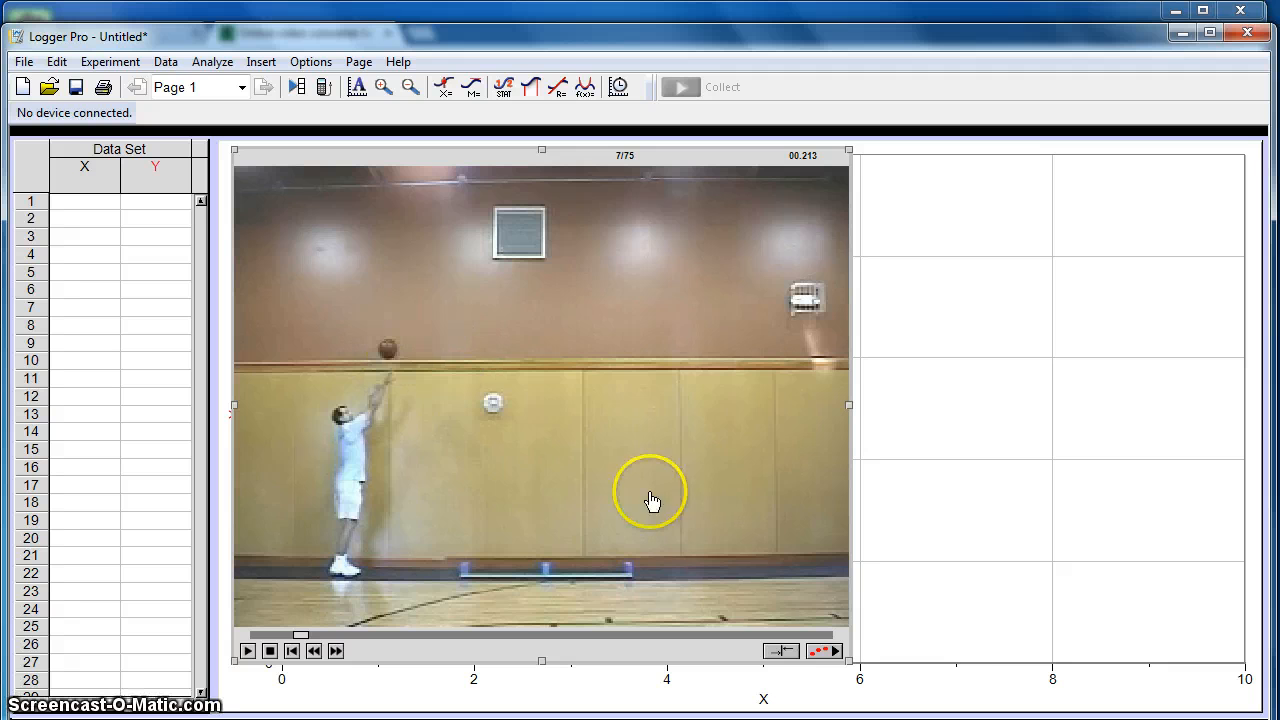
- Enable video analysis for the movie and set the coordinate origin at the basketball's centre in the release frame
left_click(820, 651)
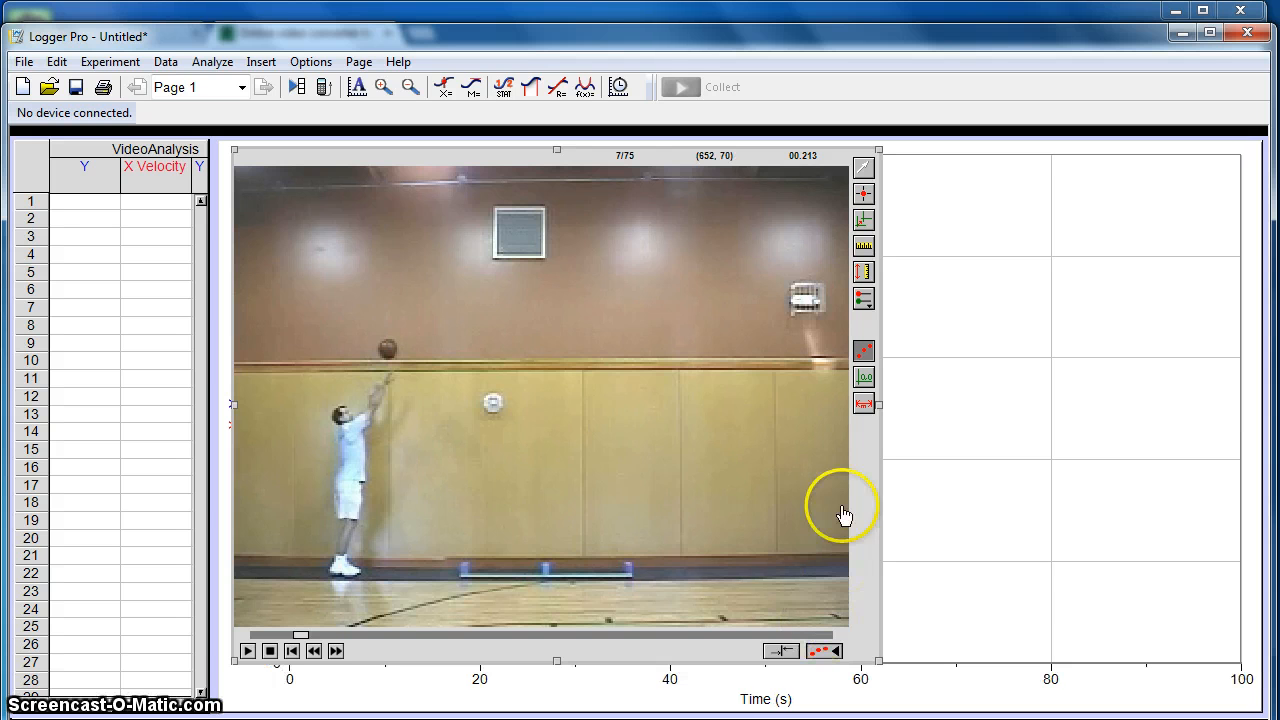
left_click(862, 222)
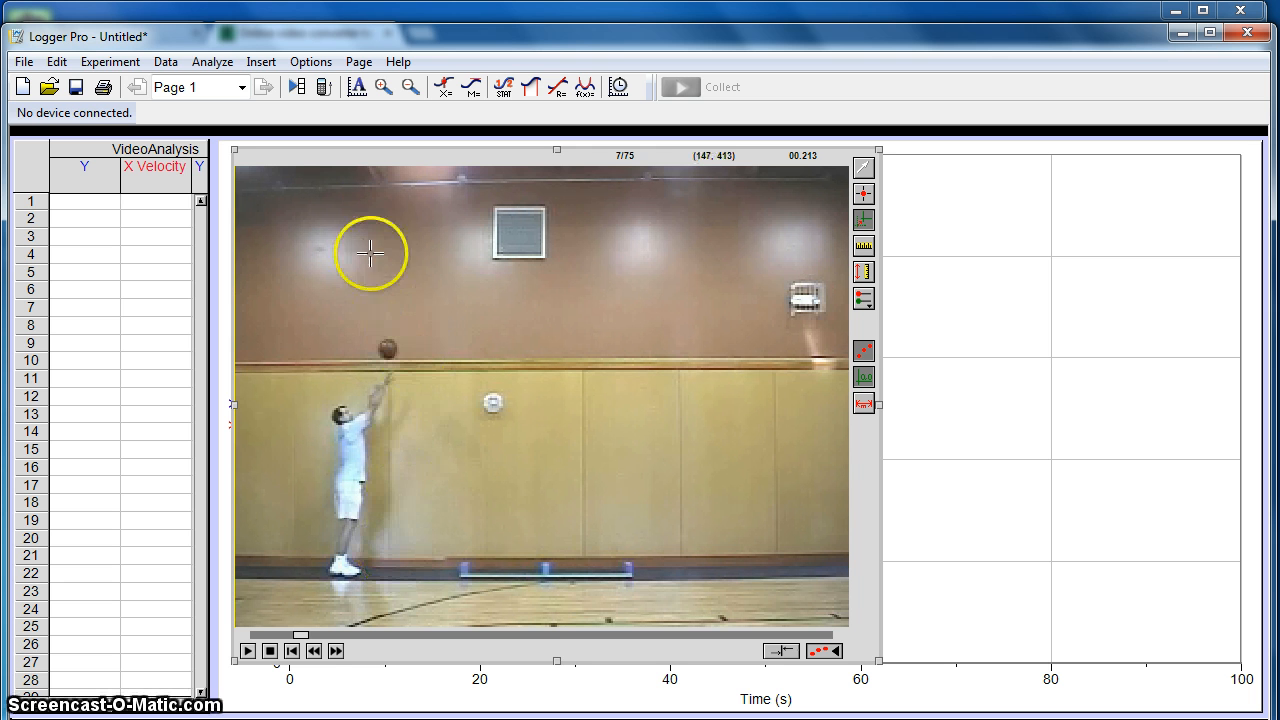
left_click(387, 349)
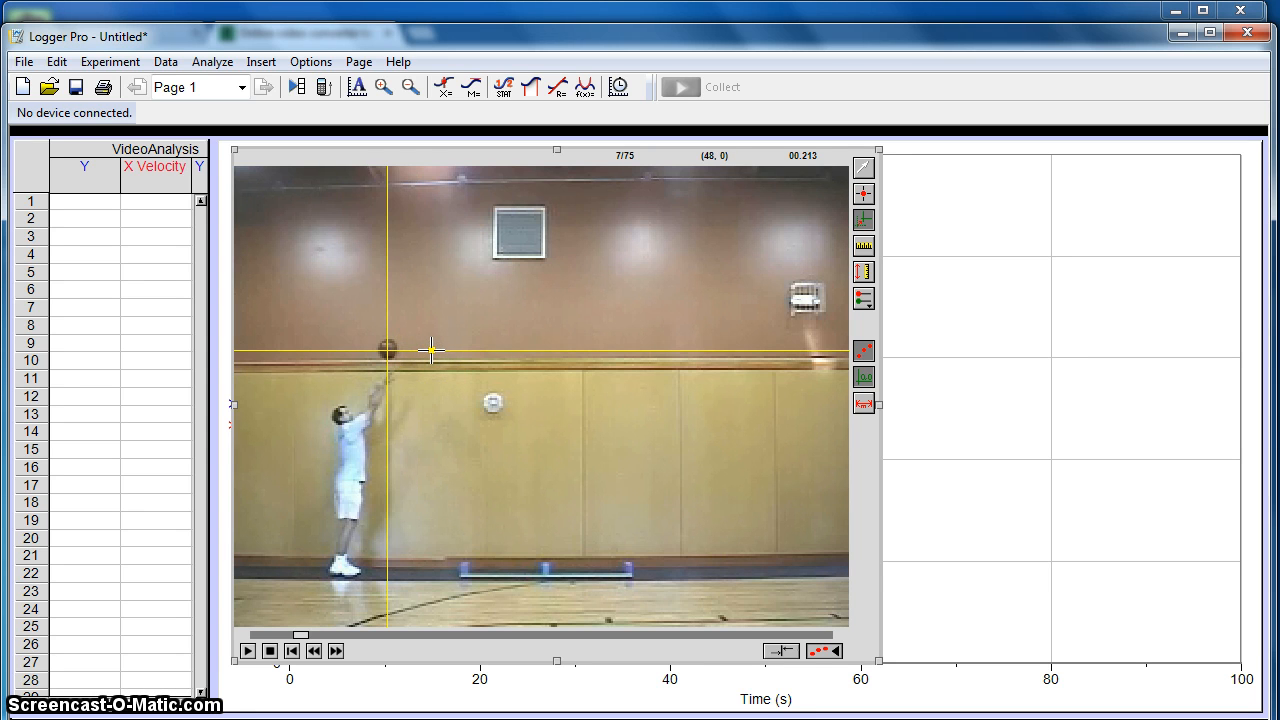
left_click_drag(432, 350, 480, 350)
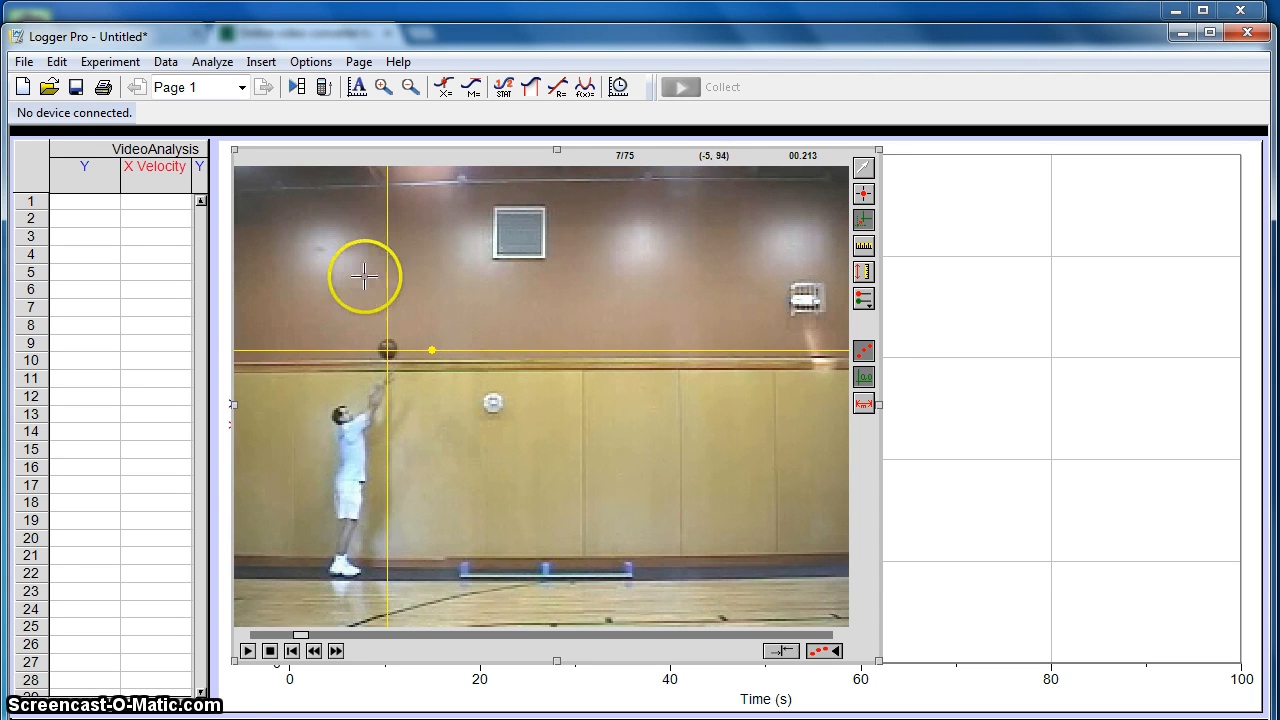
left_click(388, 349)
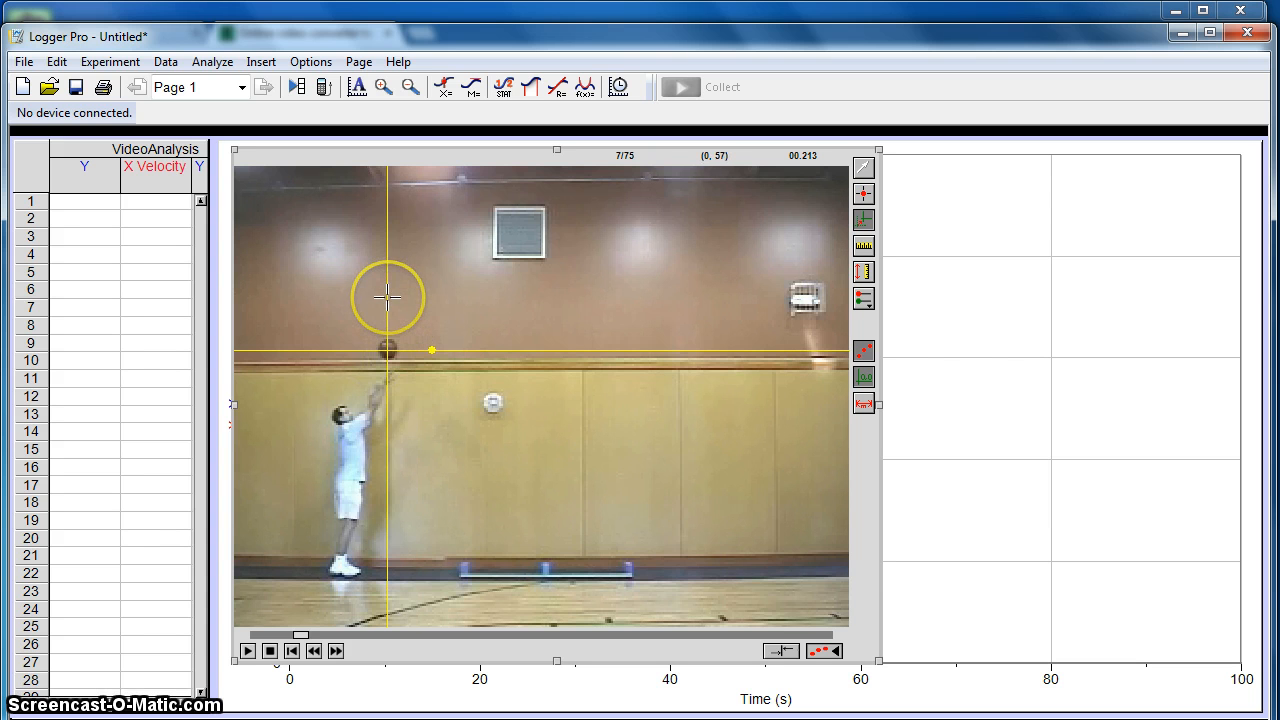
- Set the movie scale to 2 m along the full length of the stick on the floor, and hide the origin and scale markers
left_click(861, 252)
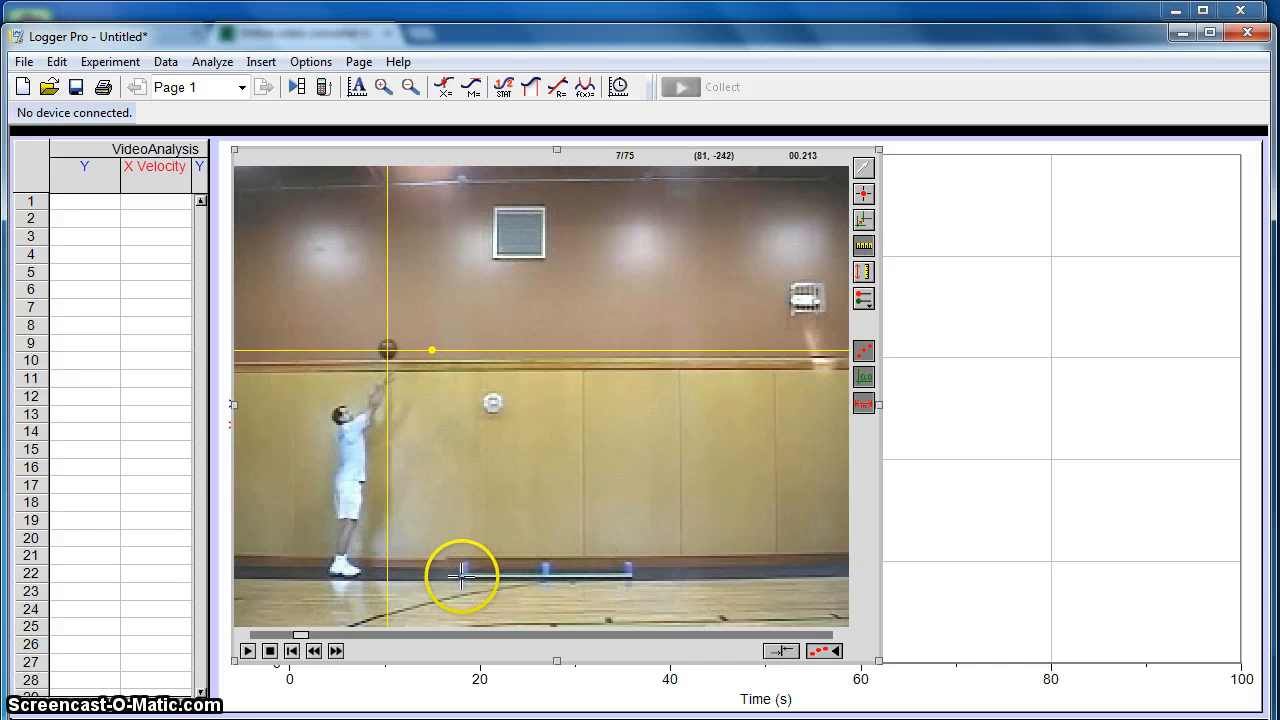
left_click_drag(462, 573, 634, 575)
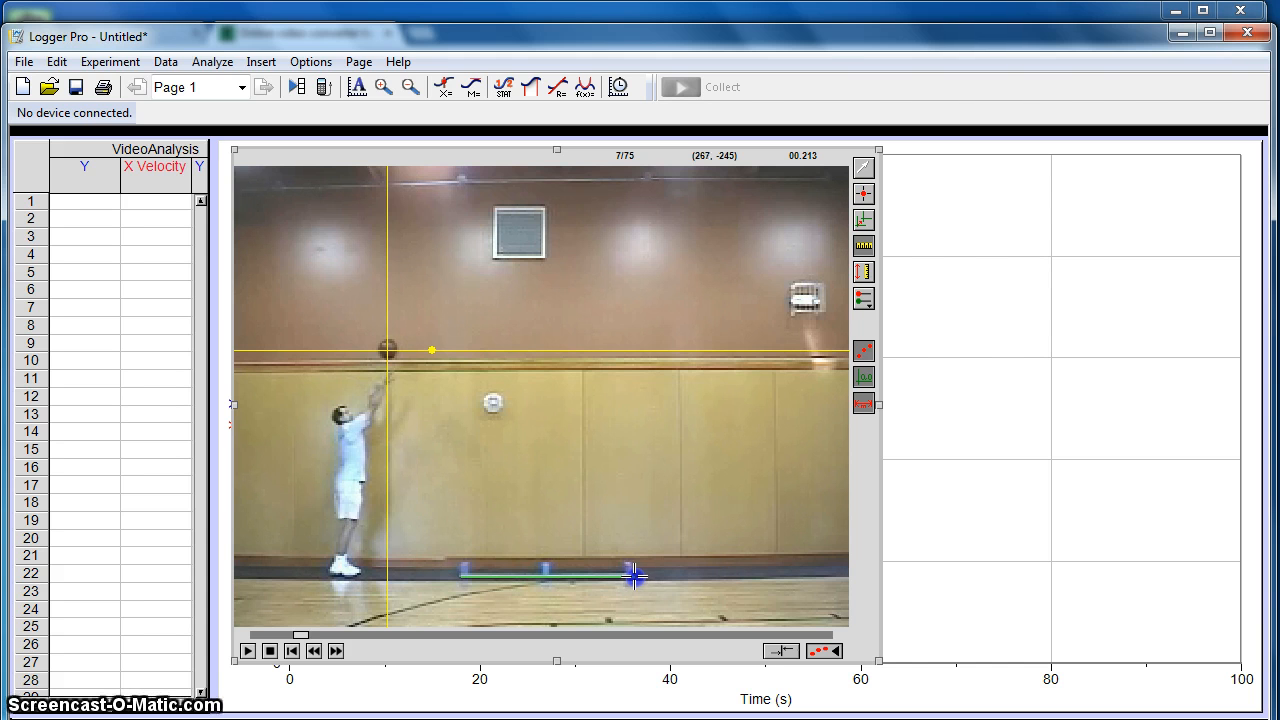
left_click_drag(635, 577, 635, 577)
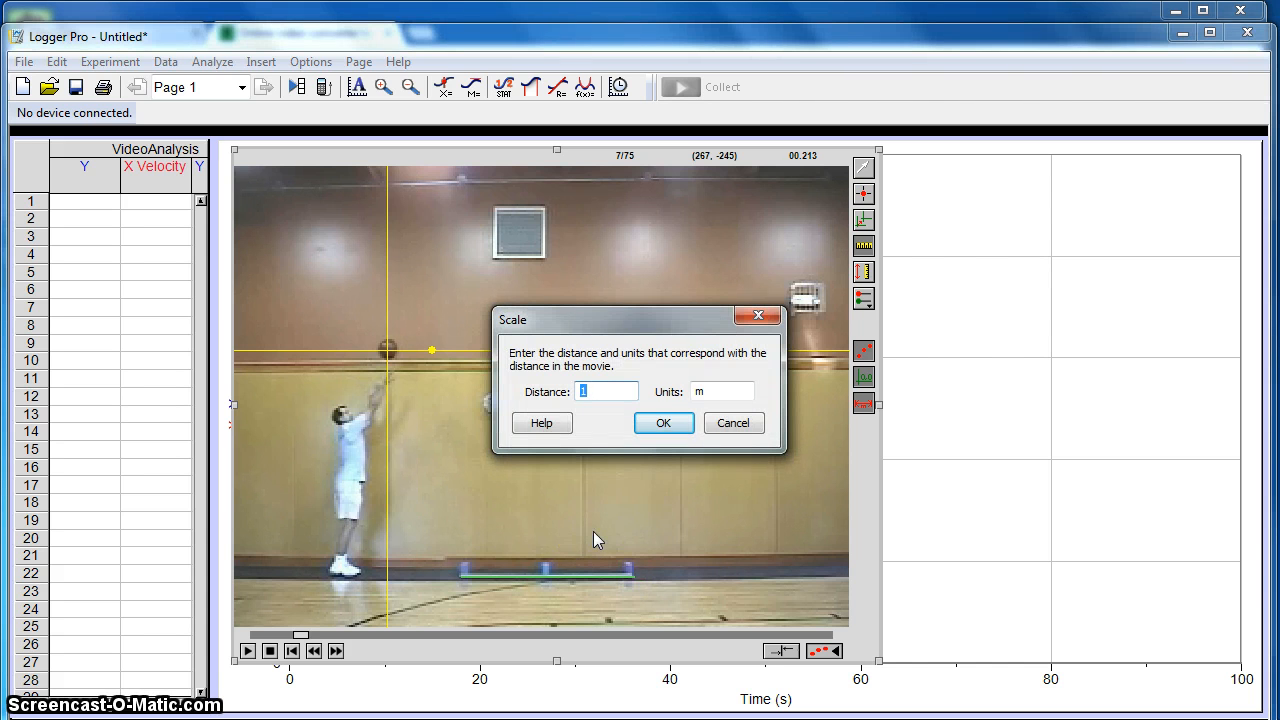
type("2")
key("Return")
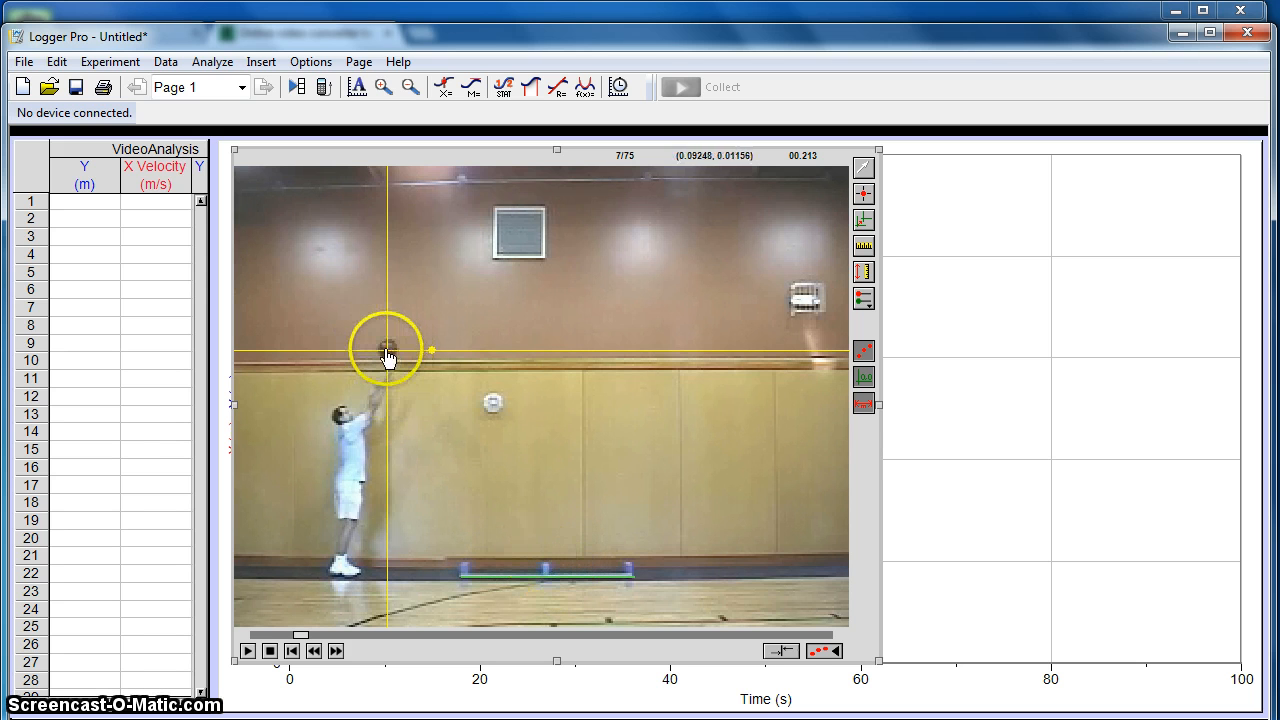
left_click(865, 384)
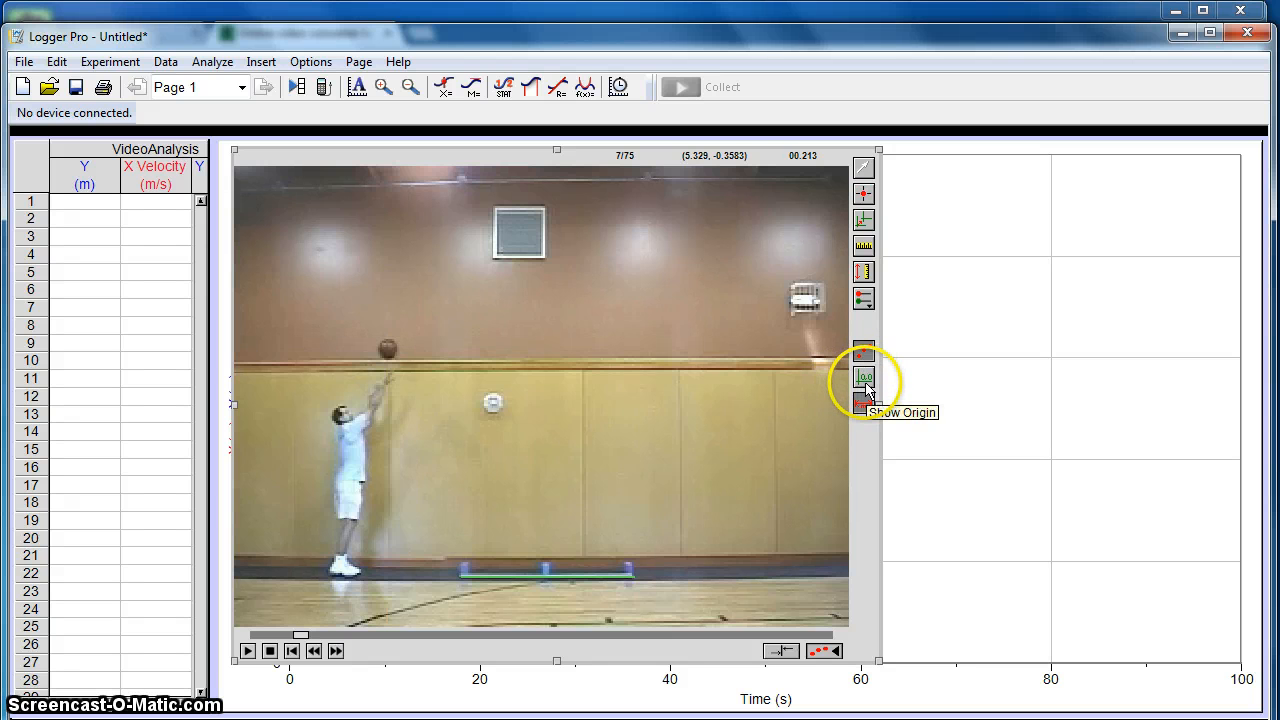
left_click(865, 404)
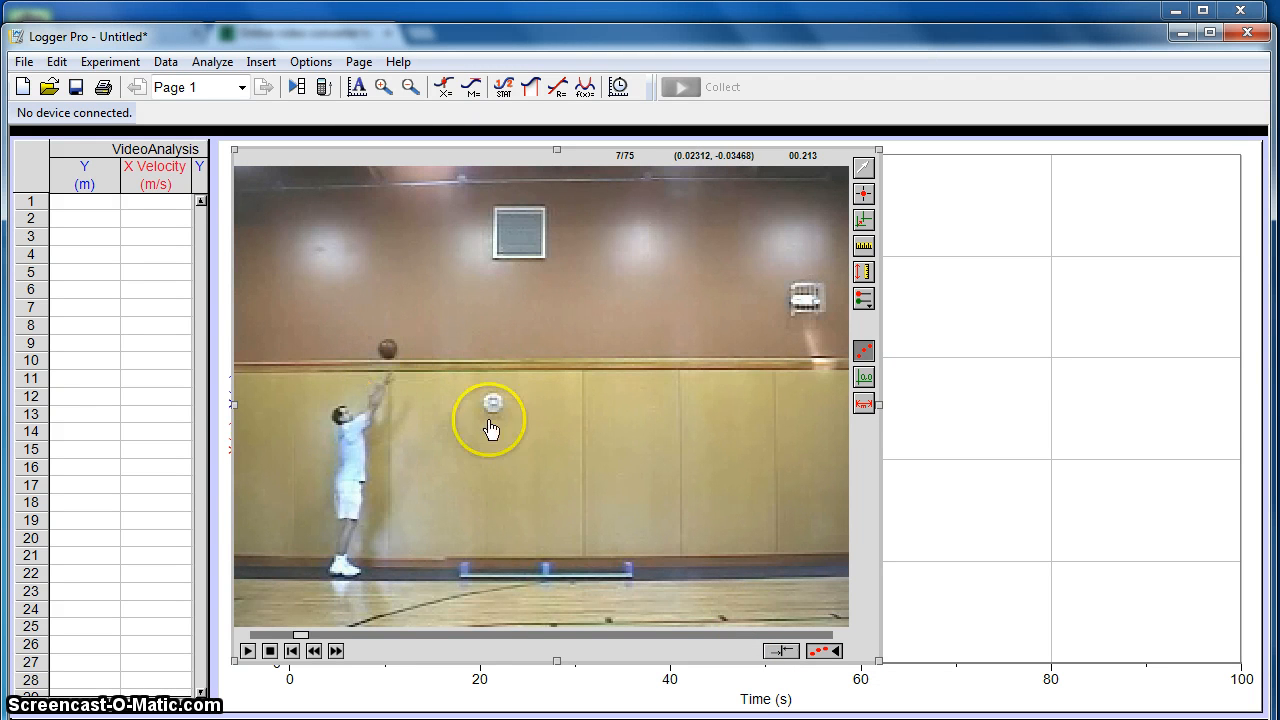
- Synchronize the movie with the VideoAnalysis data set so the current release frame has a graph time of 0 s
left_click(779, 653)
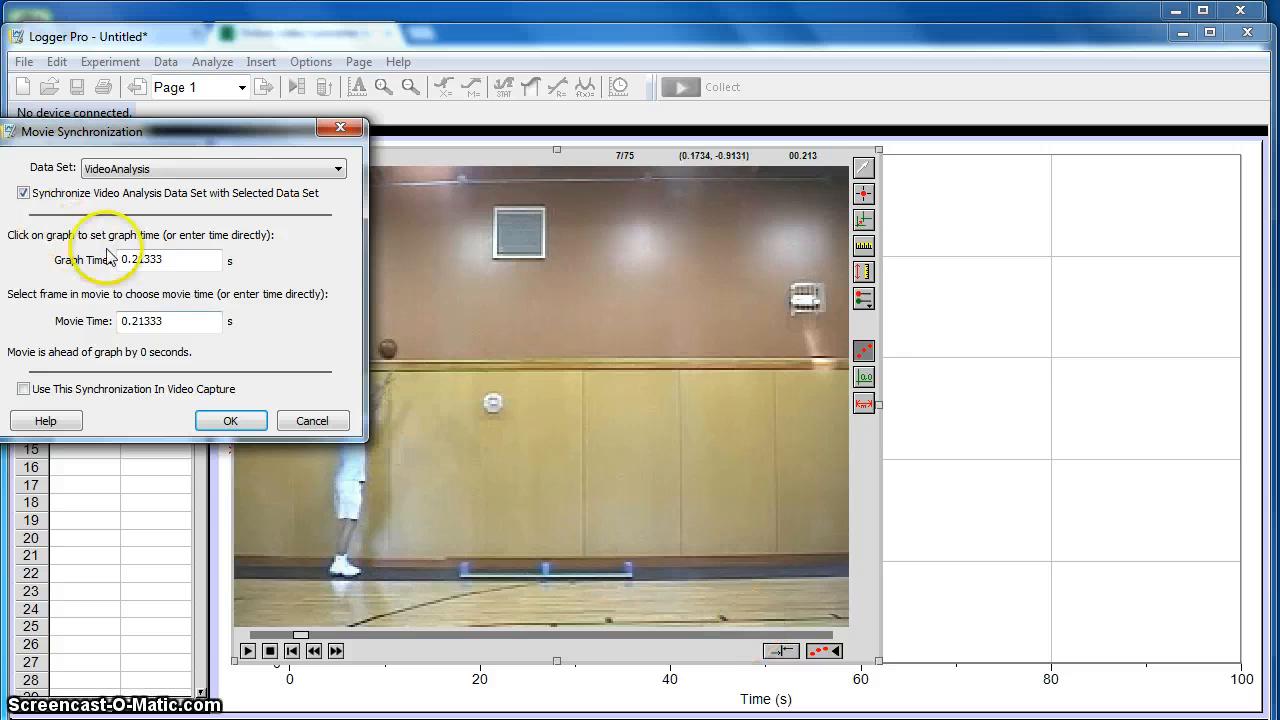
left_click_drag(171, 260, 123, 257)
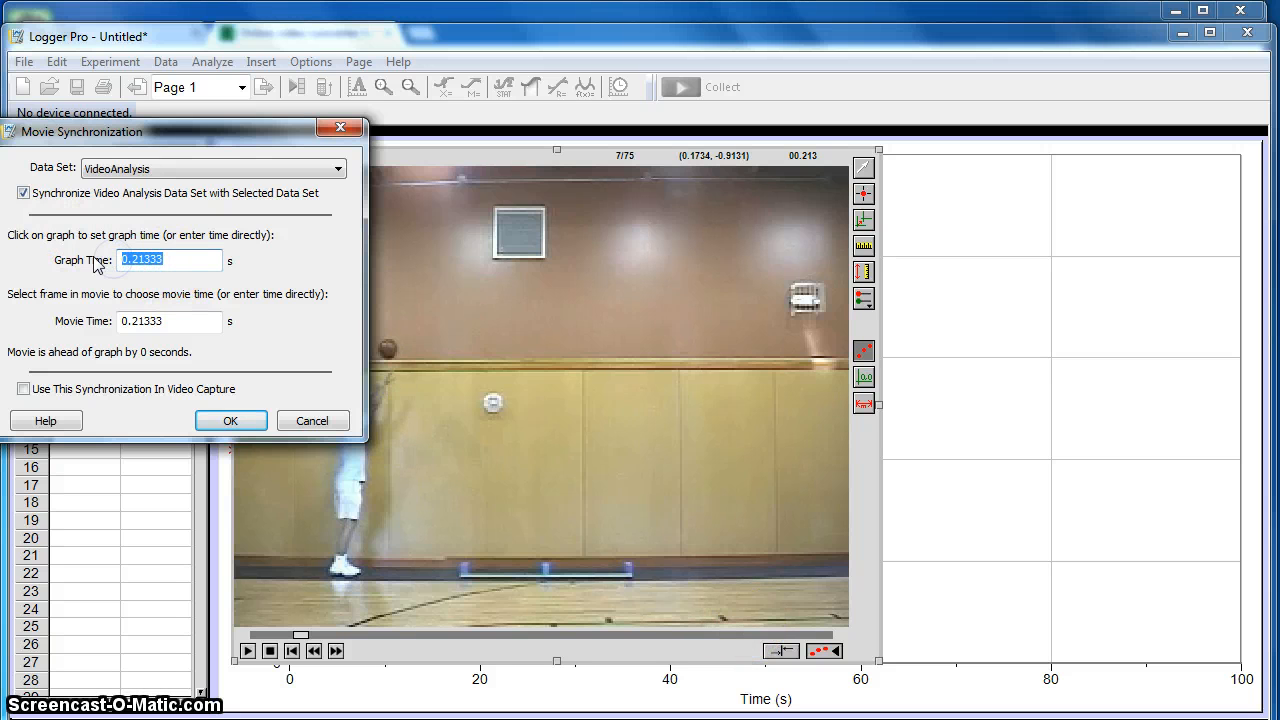
type("0")
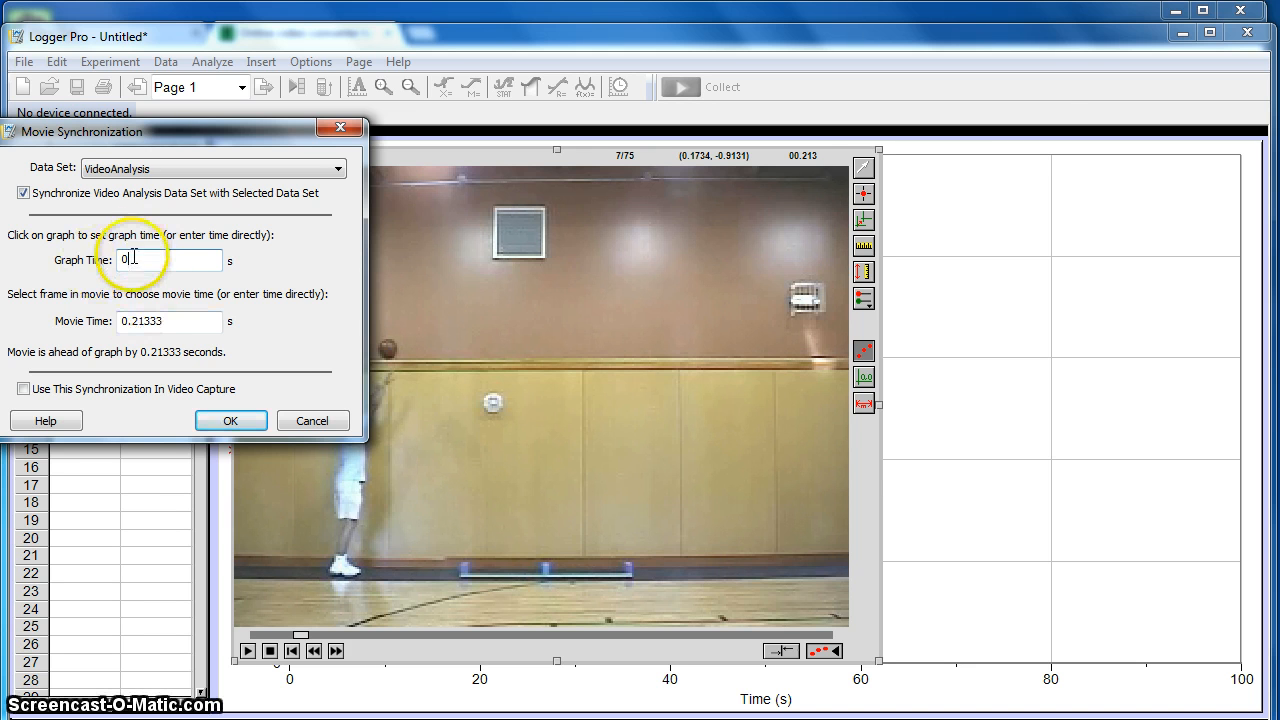
left_click(228, 421)
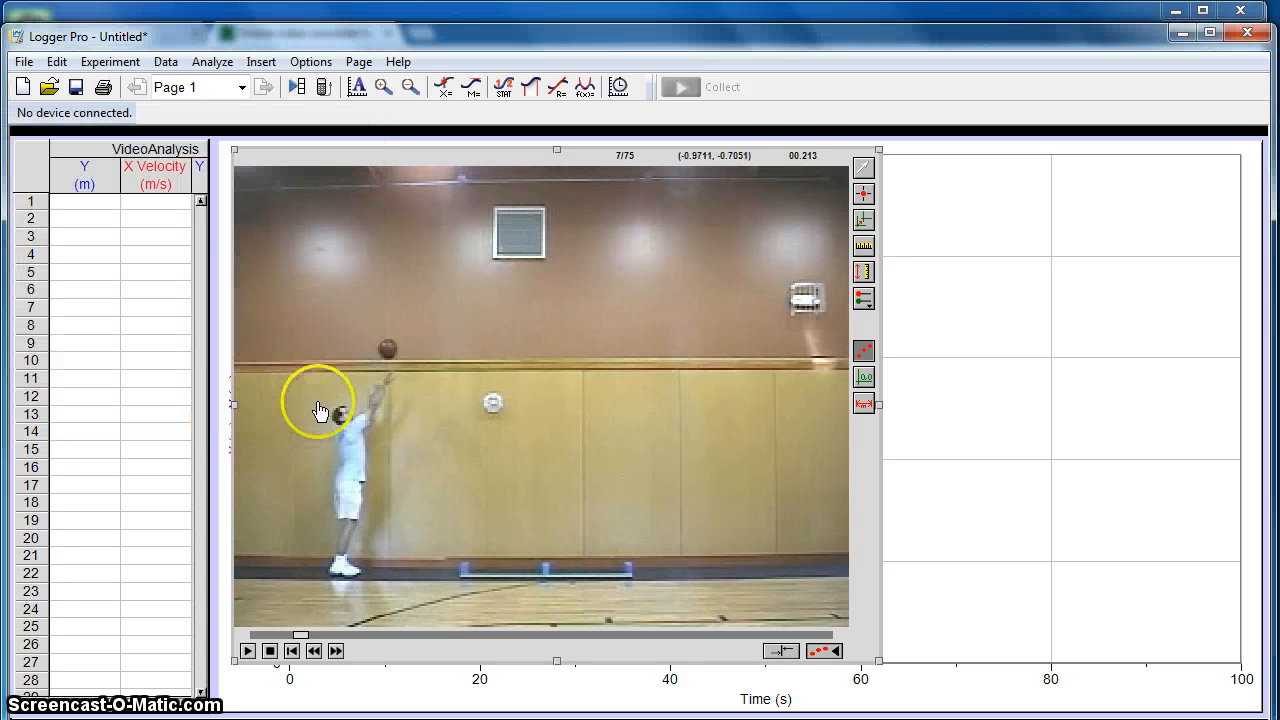
- Add tracking points on the basketball's centre frame by frame along its flight, from frame 7 to frame 25
left_click(862, 196)
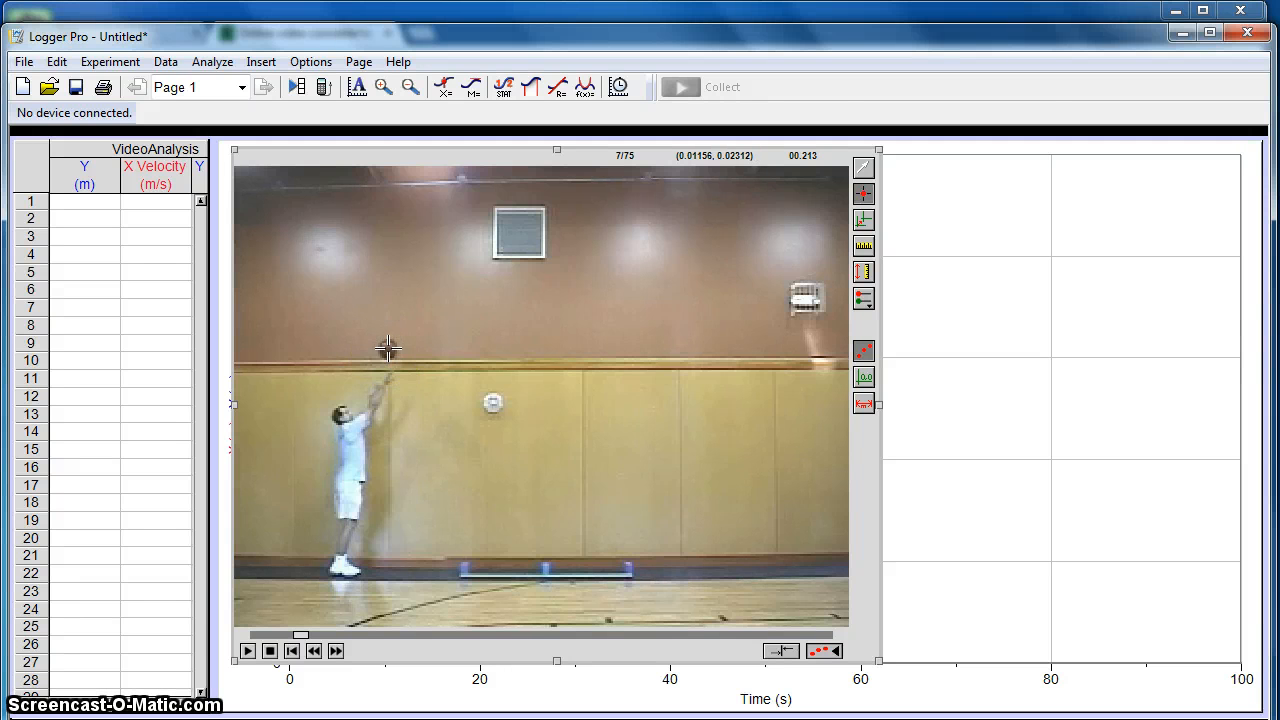
left_click(388, 349)
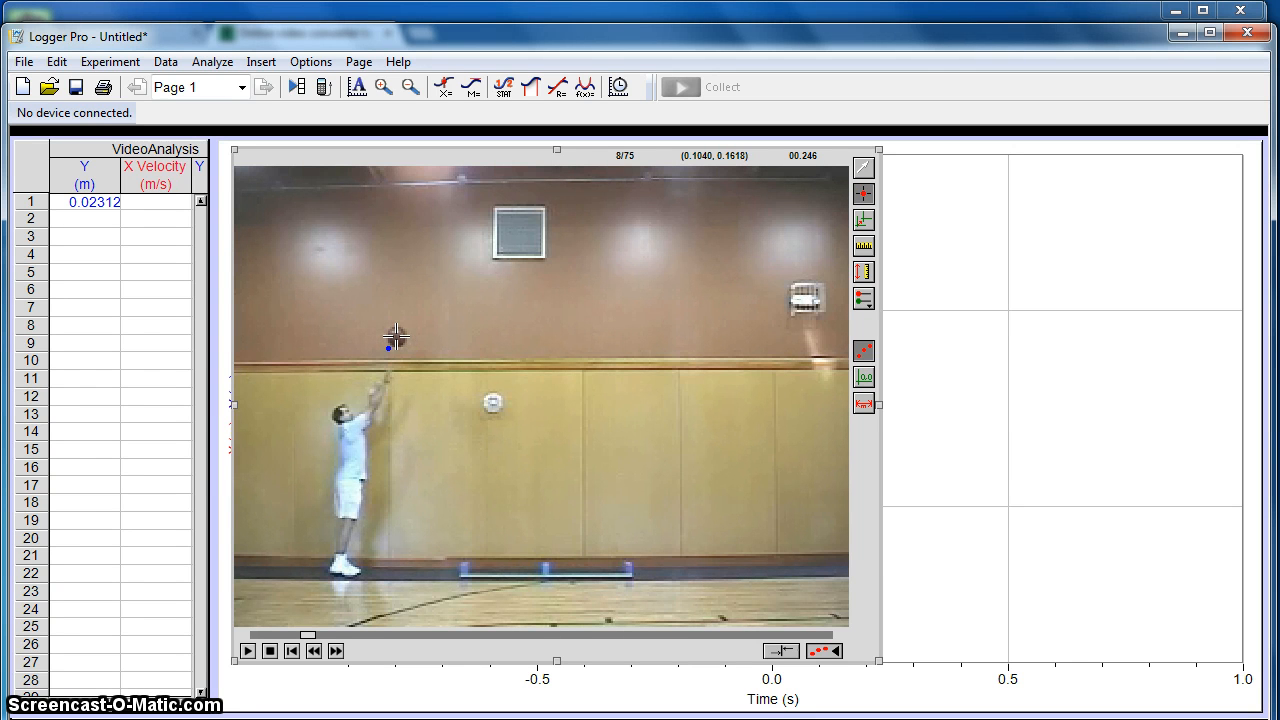
left_click(396, 337)
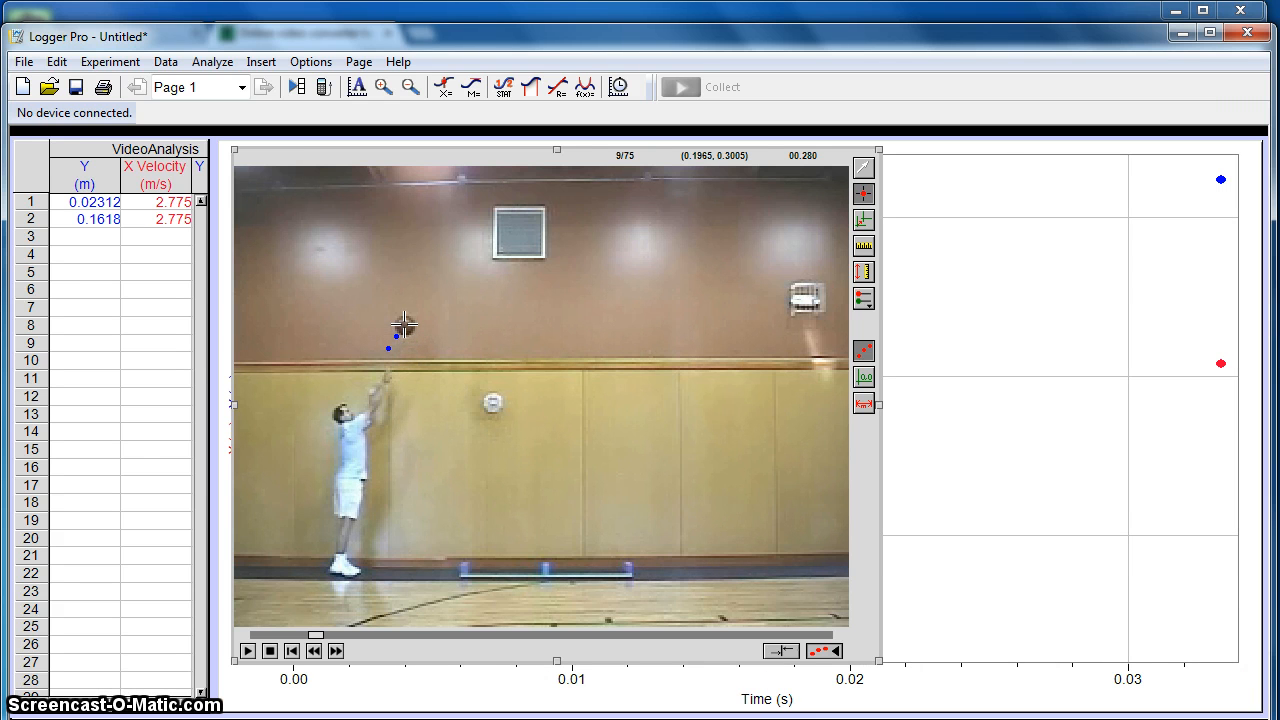
left_click(405, 325)
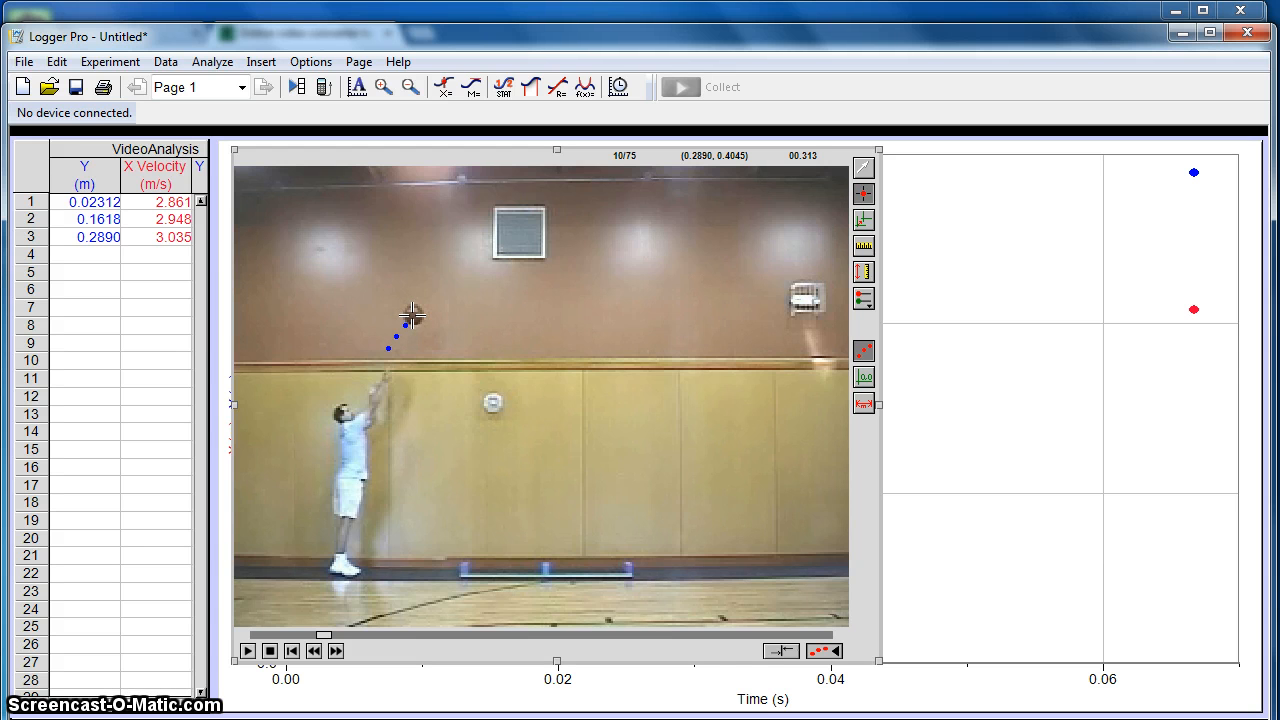
left_click(414, 315)
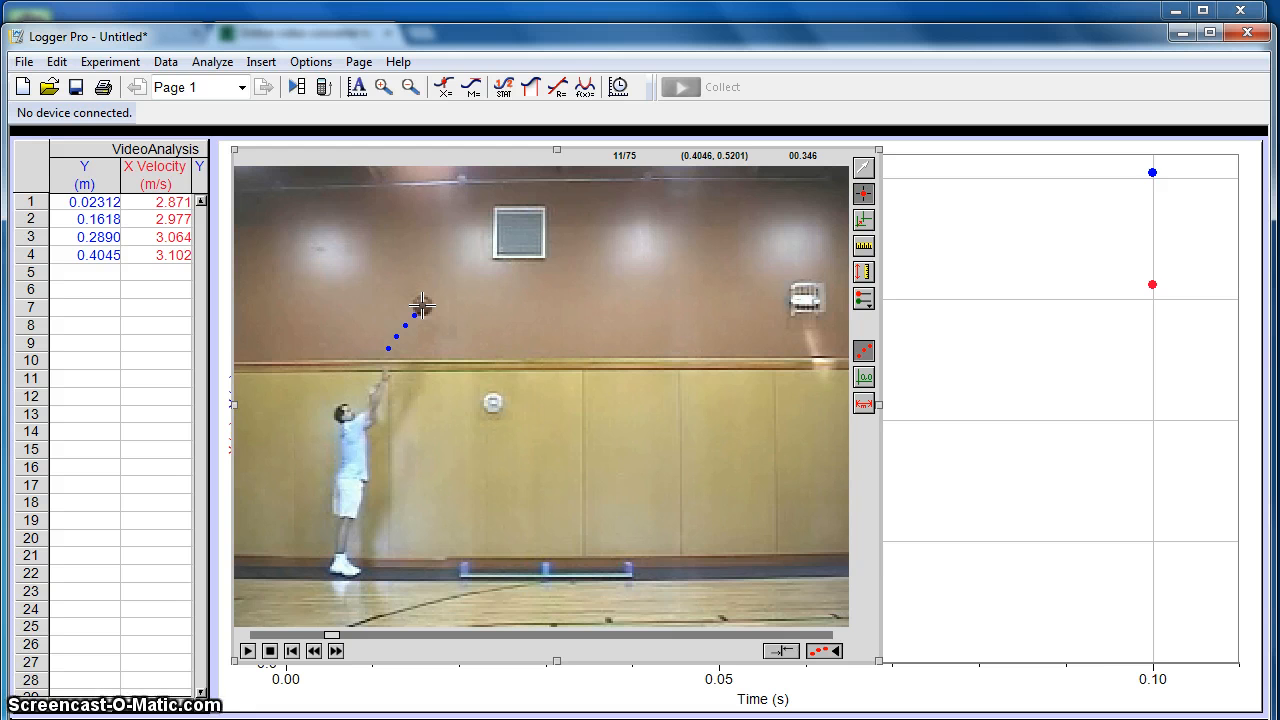
left_click(422, 305)
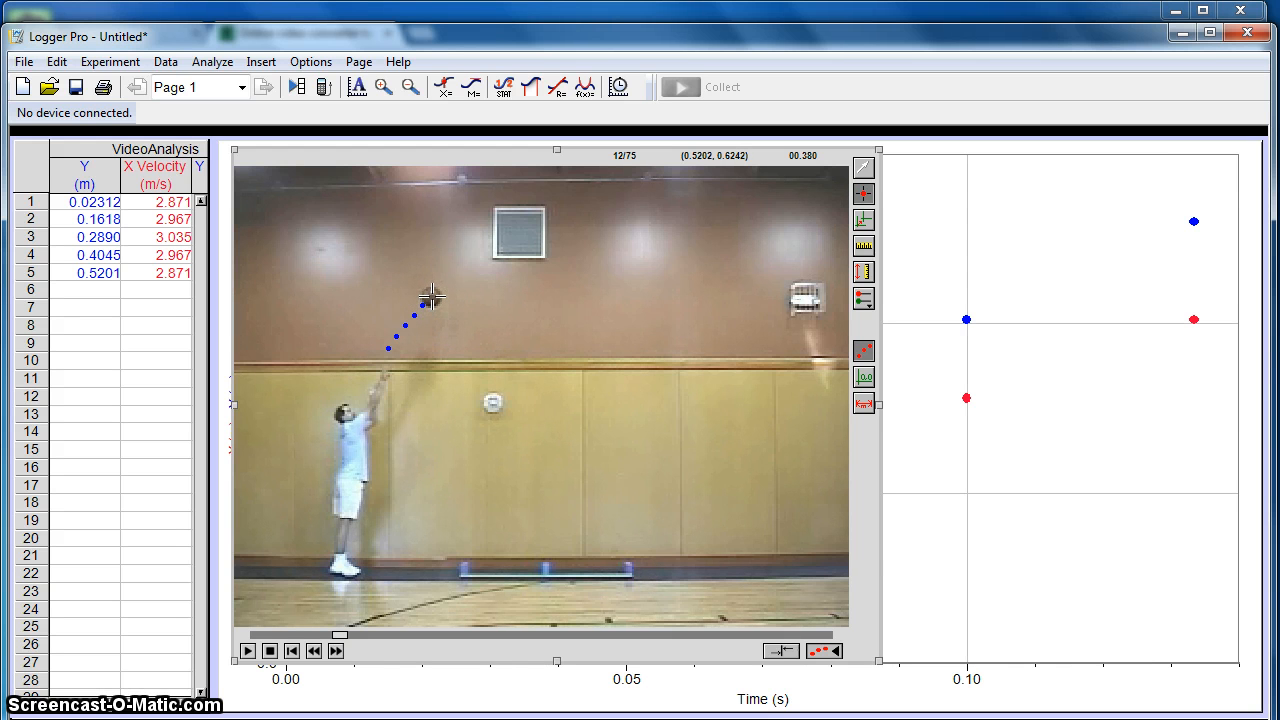
left_click(430, 297)
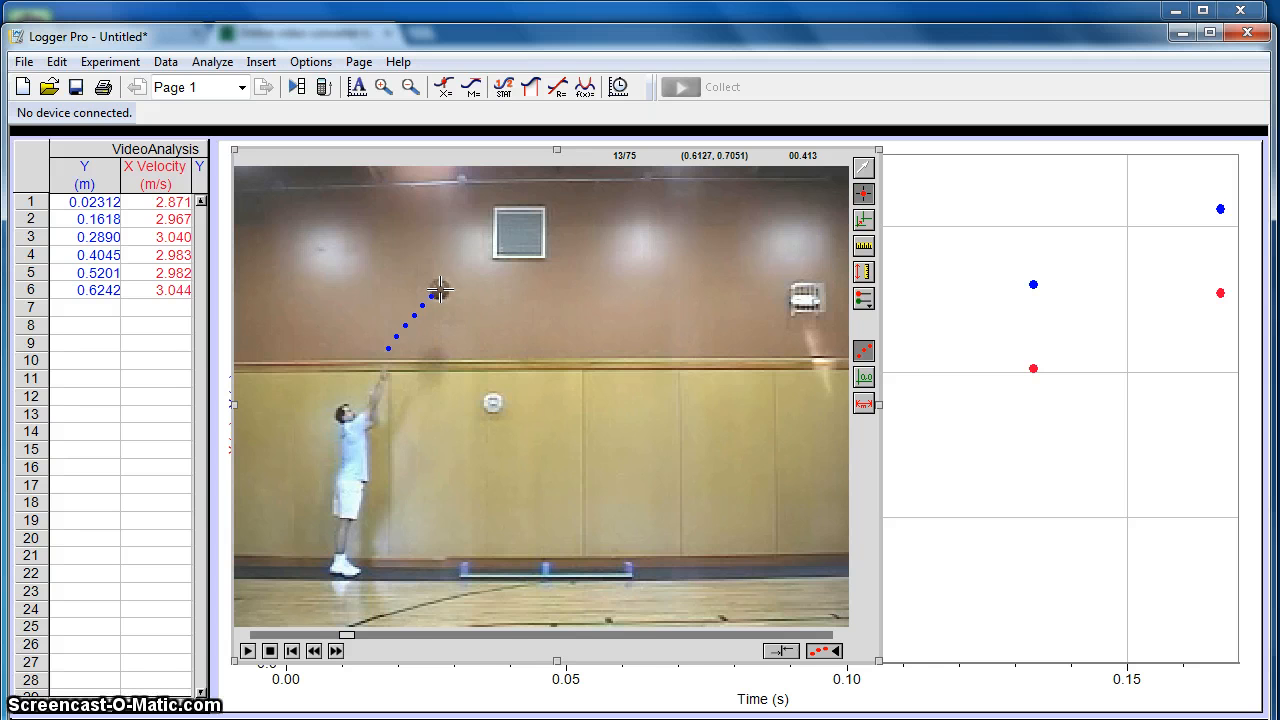
left_click(440, 289)
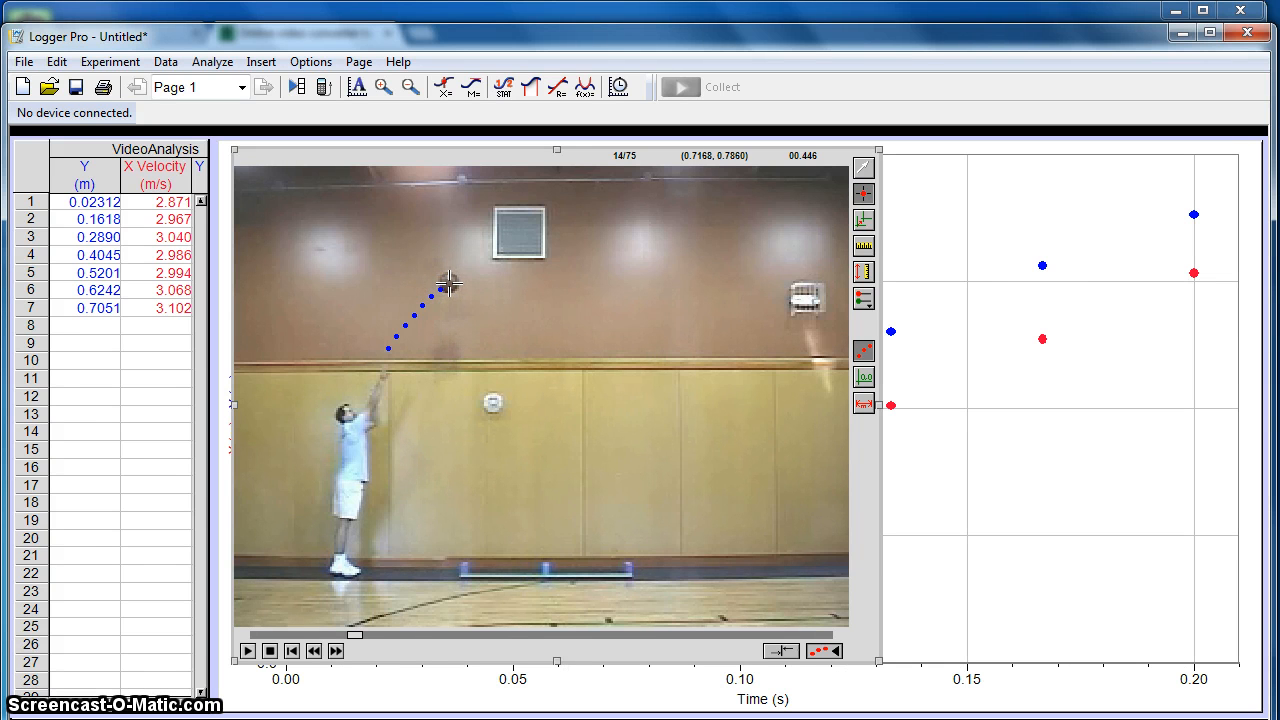
left_click(449, 285)
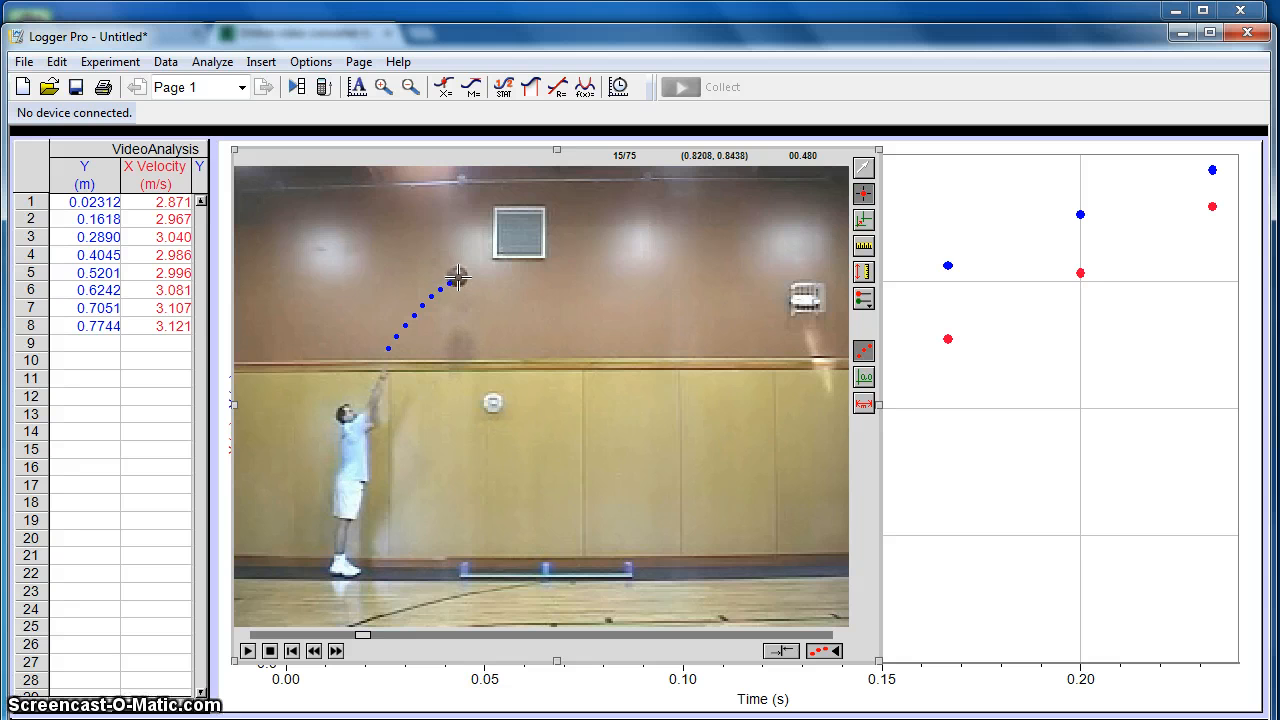
left_click(456, 277)
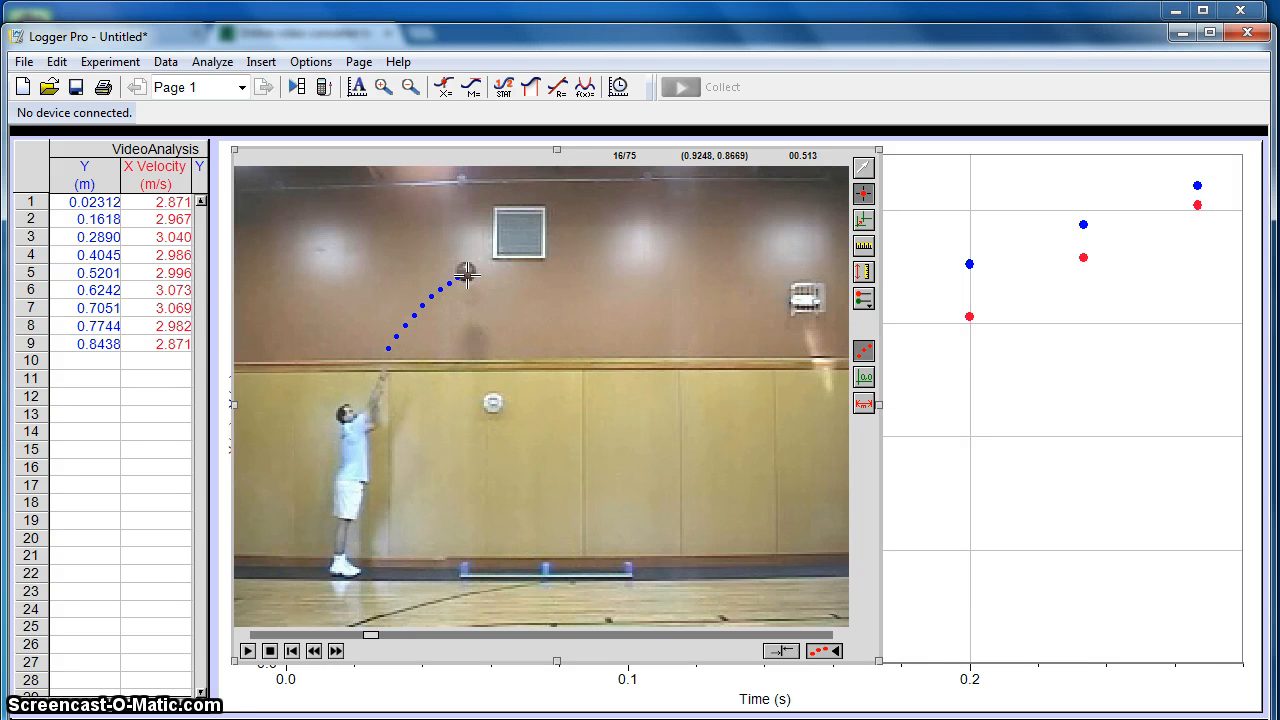
left_click(466, 271)
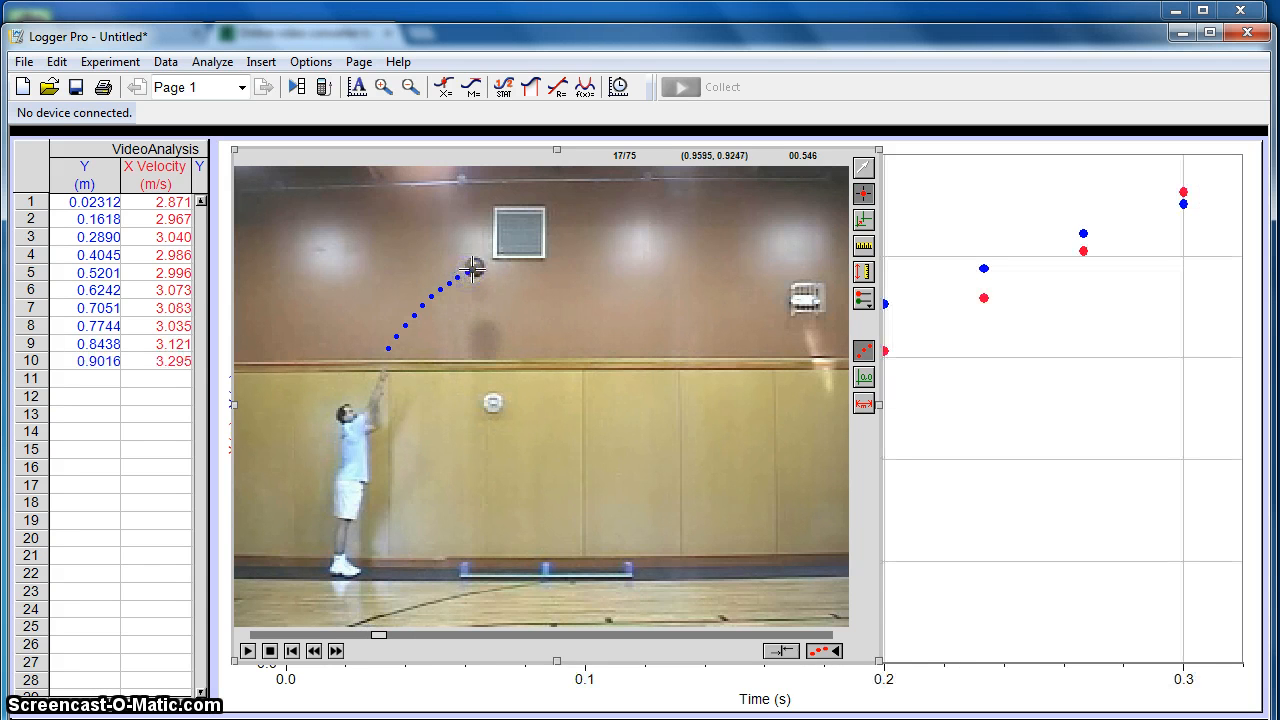
left_click(474, 266)
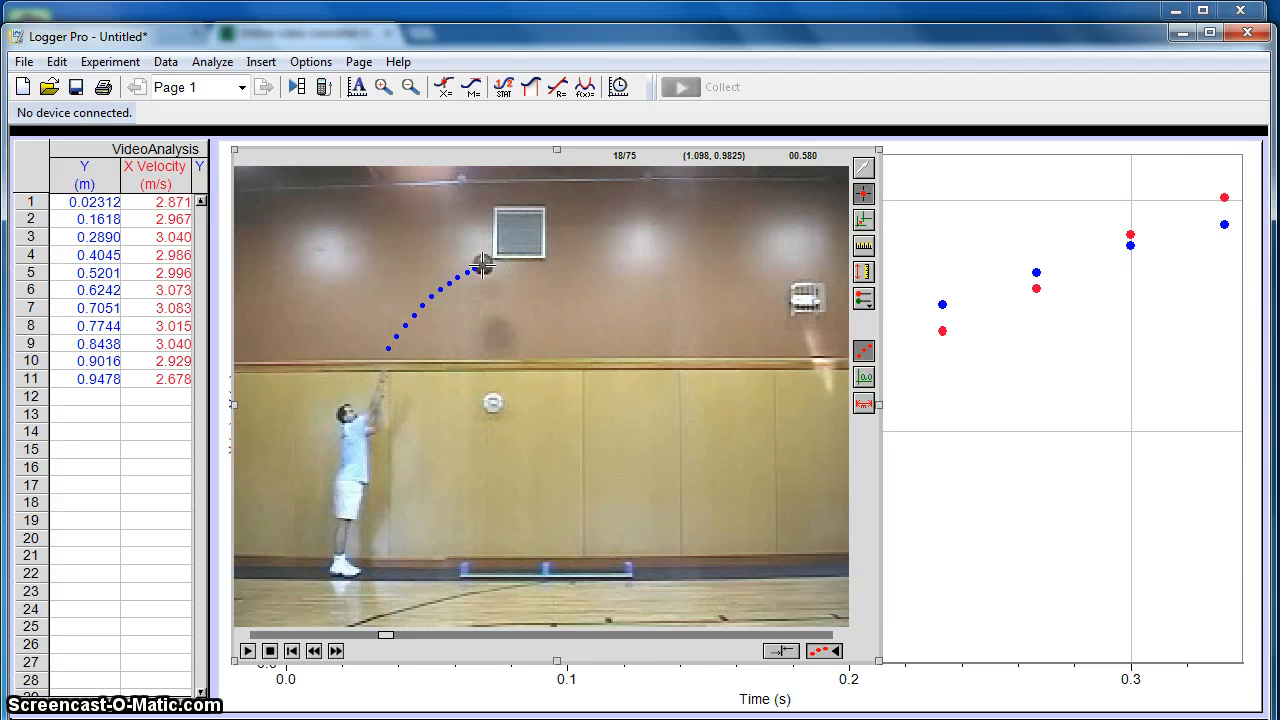
left_click(482, 264)
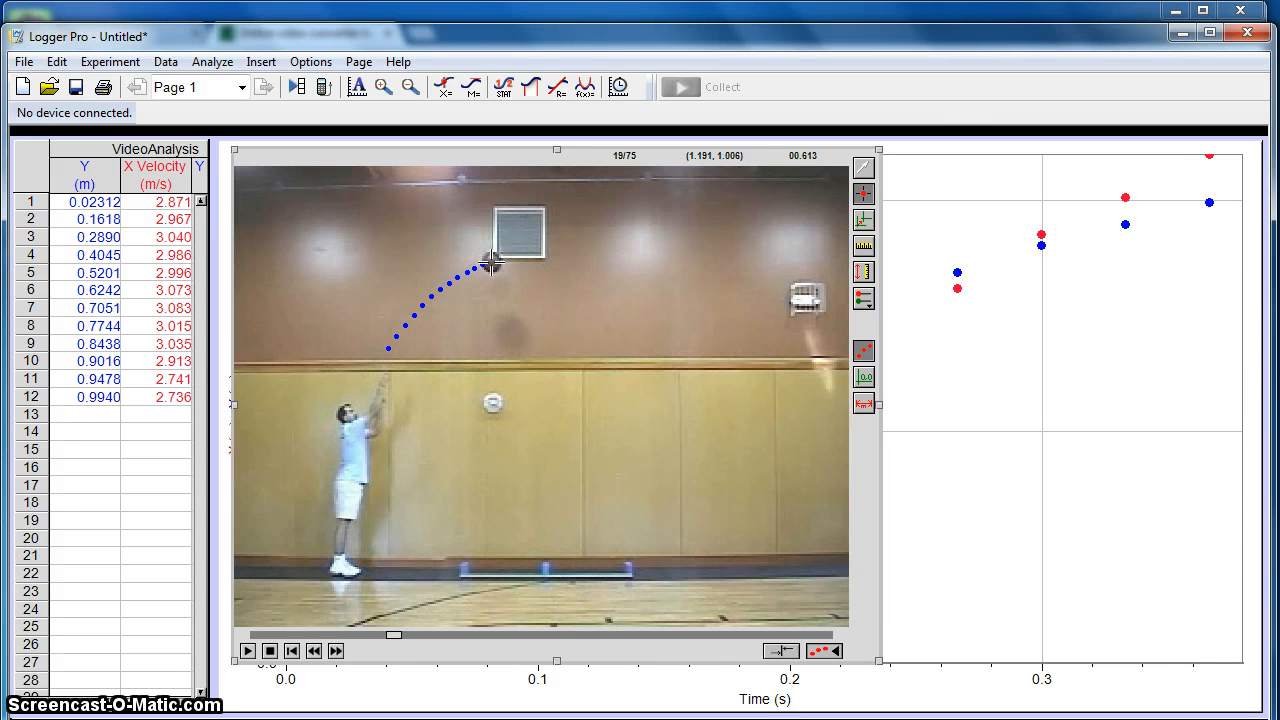
left_click(491, 262)
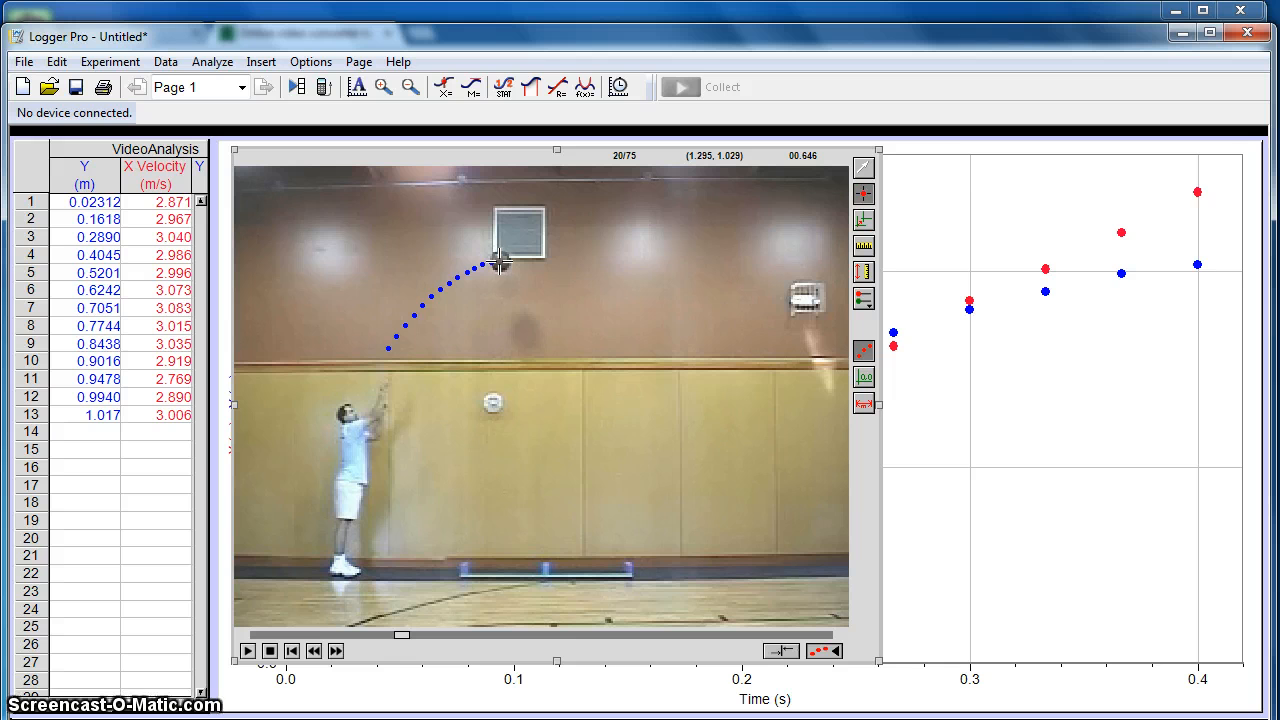
left_click(503, 262)
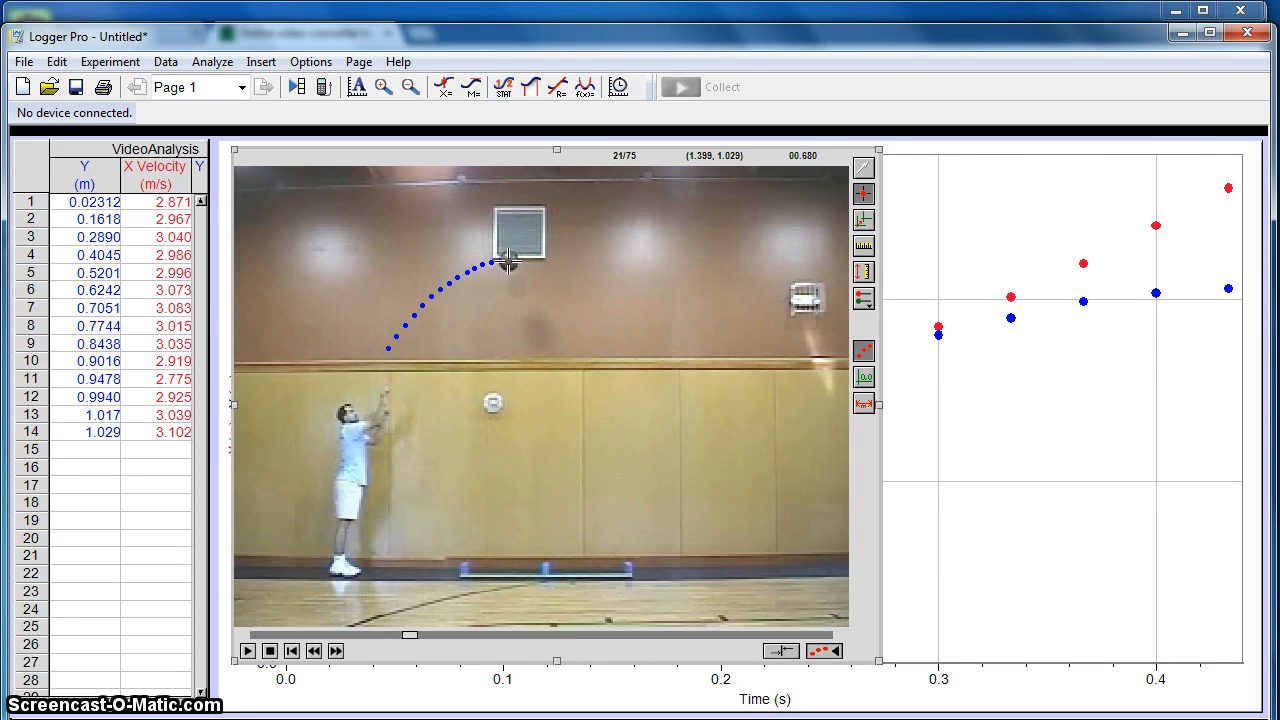
left_click(509, 262)
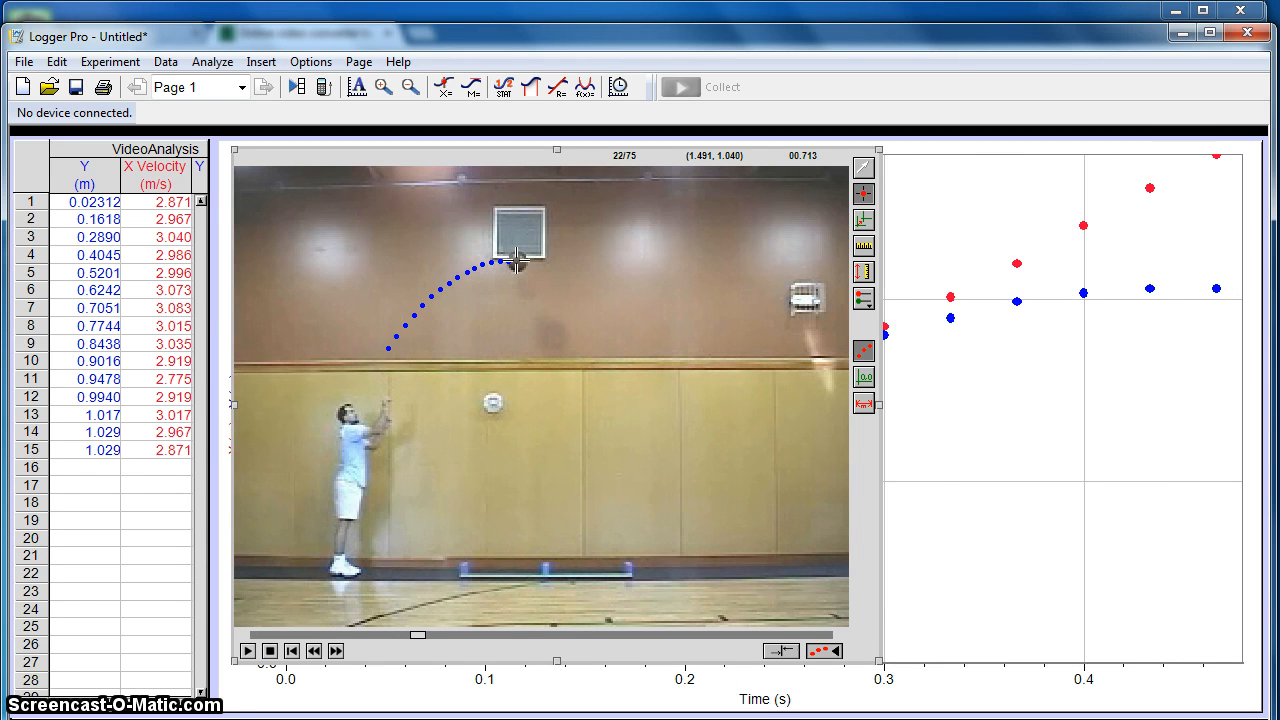
left_click(517, 262)
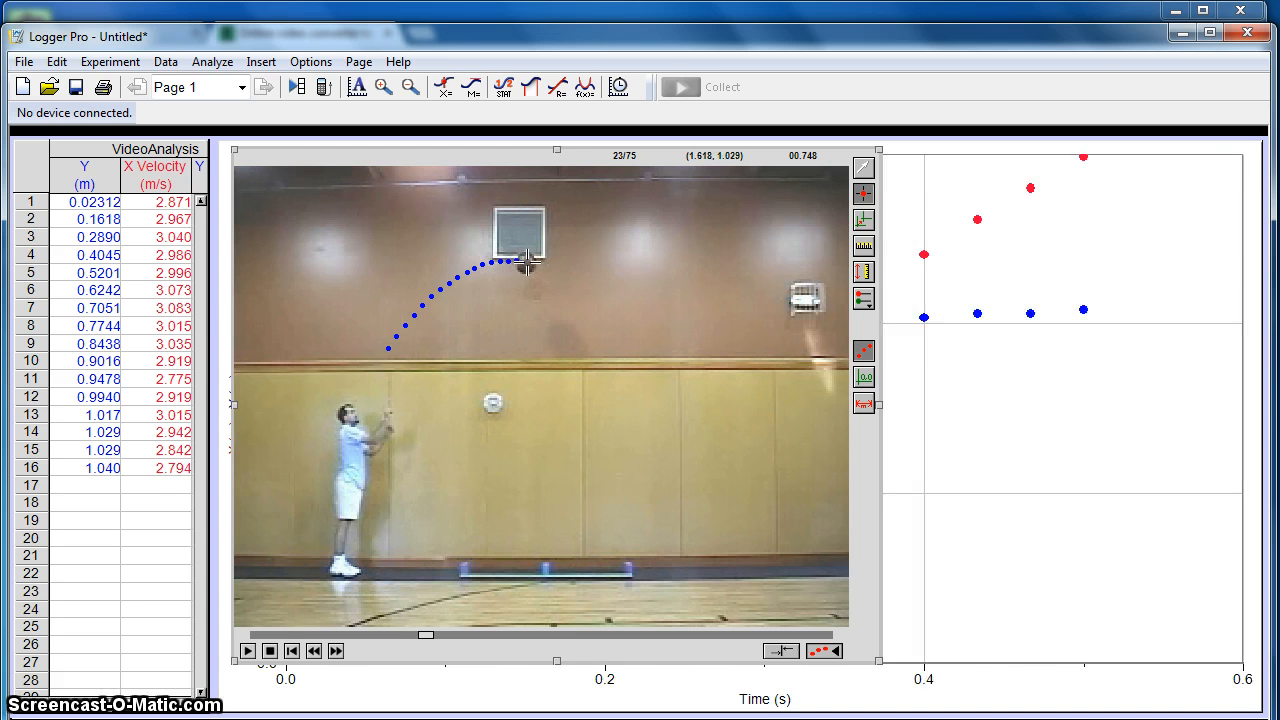
left_click(526, 262)
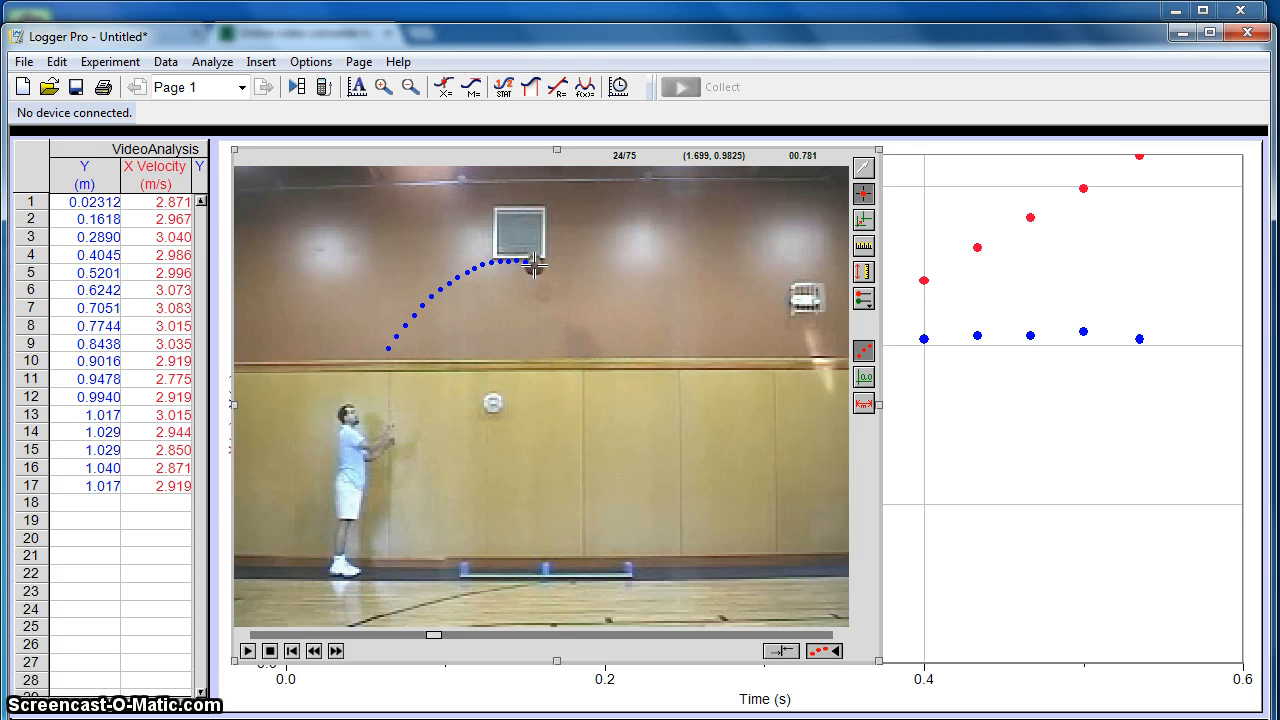
left_click(536, 263)
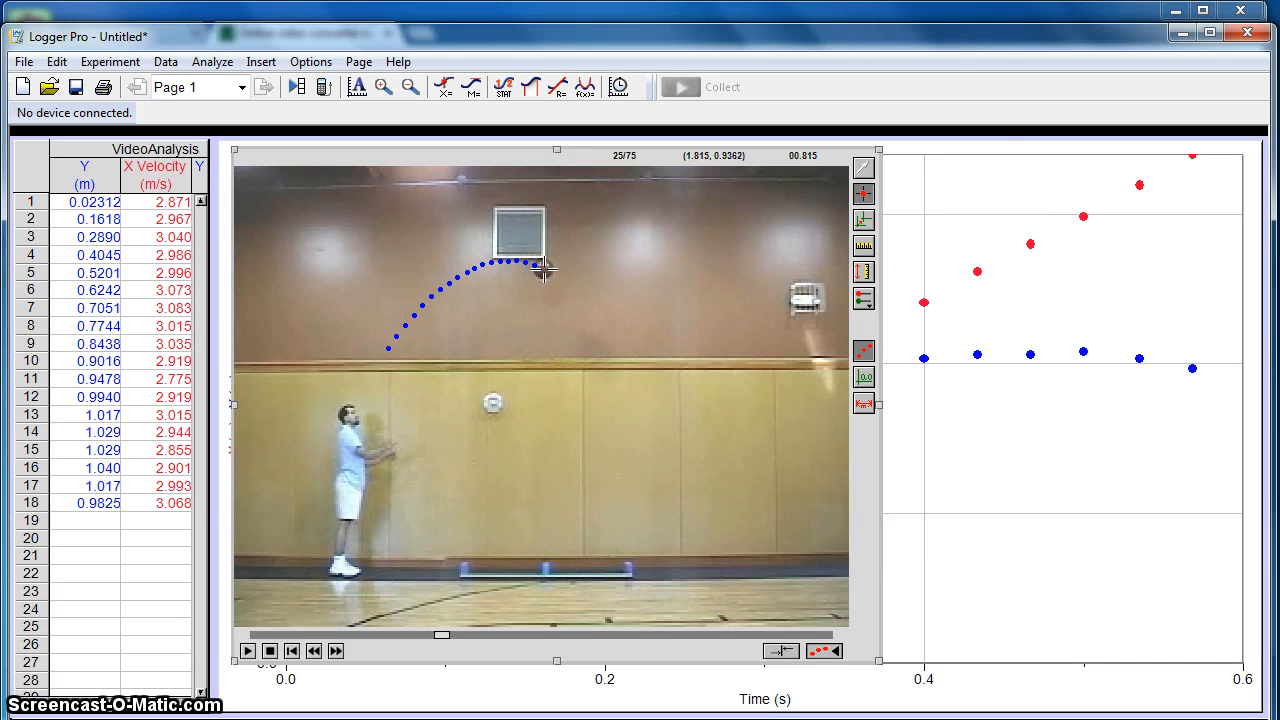
left_click(543, 270)
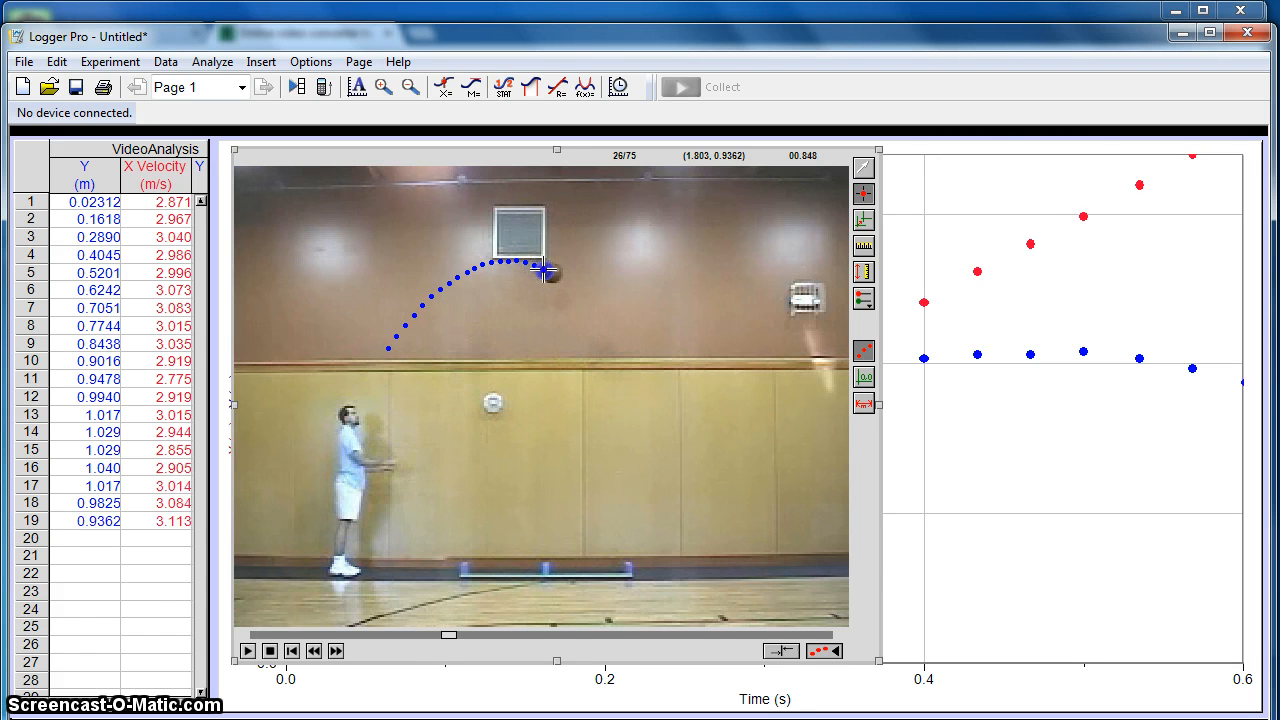
- Add tracking points on the basketball's centre in frames 26 and 27, and leave point-adding mode
left_click(555, 274)
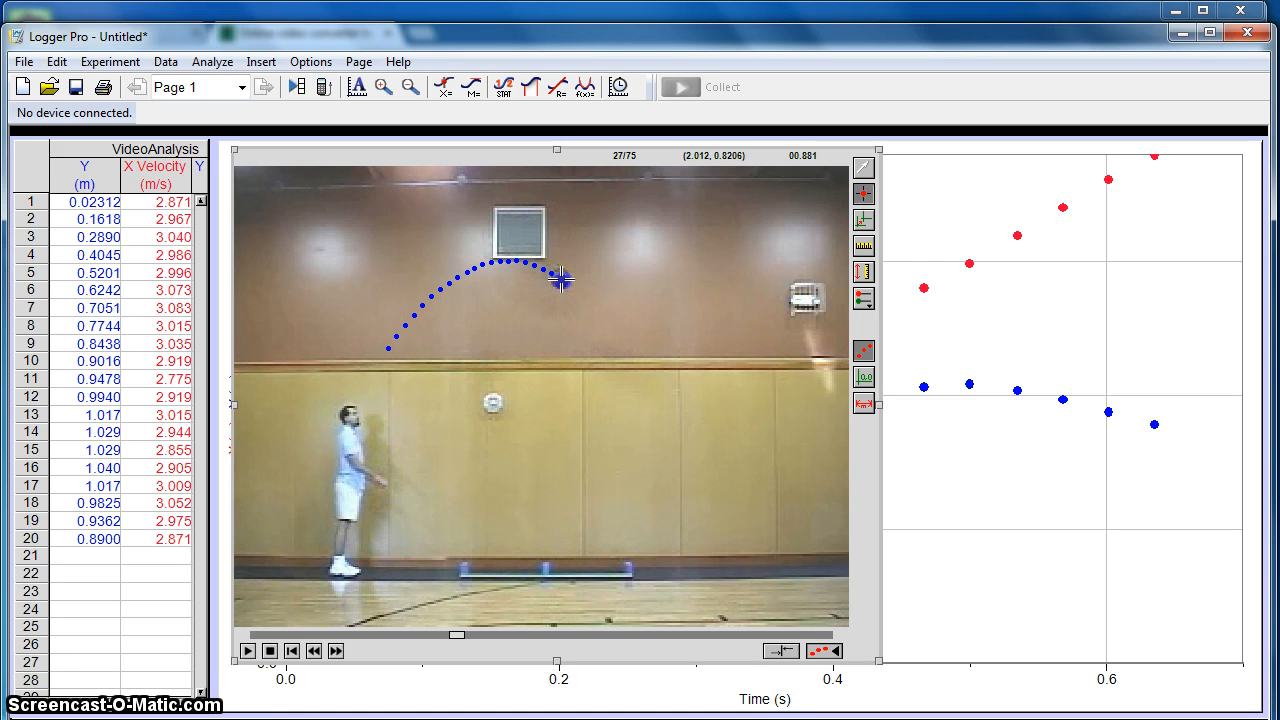
left_click(561, 280)
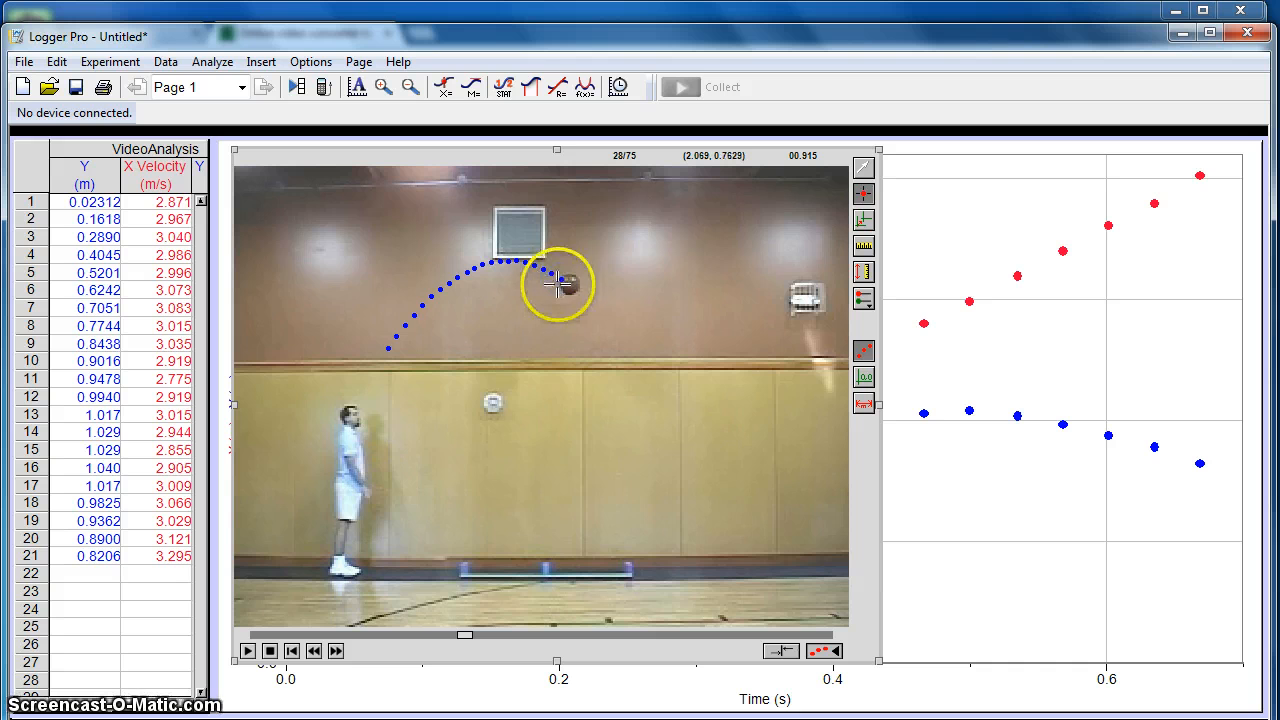
left_click(863, 168)
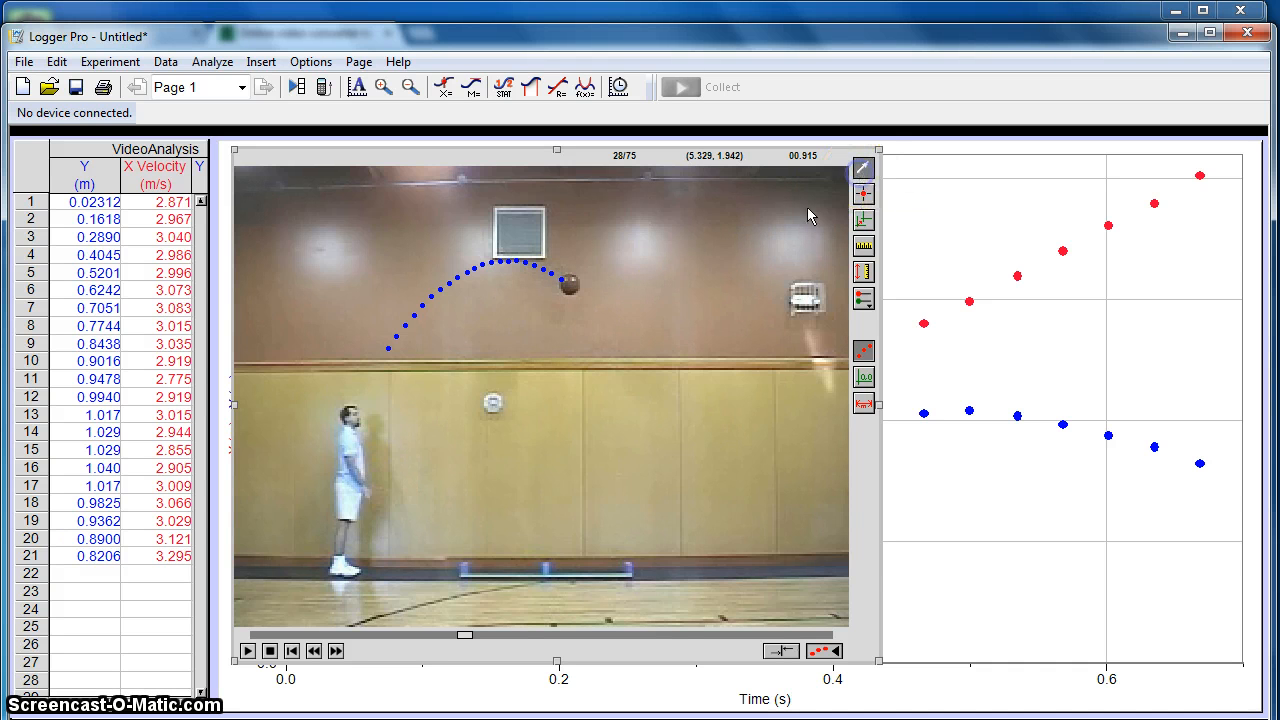
- Set the movie options to advance the movie 3 frames after adding a new point
double_click(543, 335)
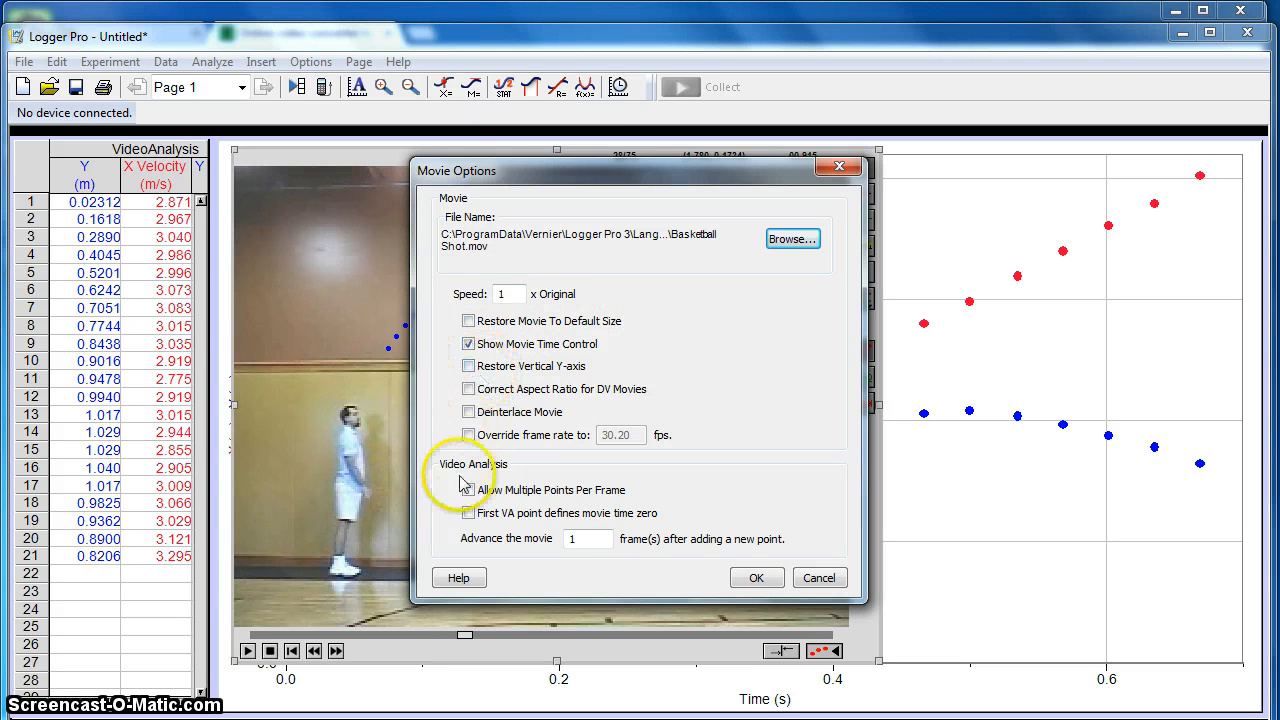
left_click(575, 538)
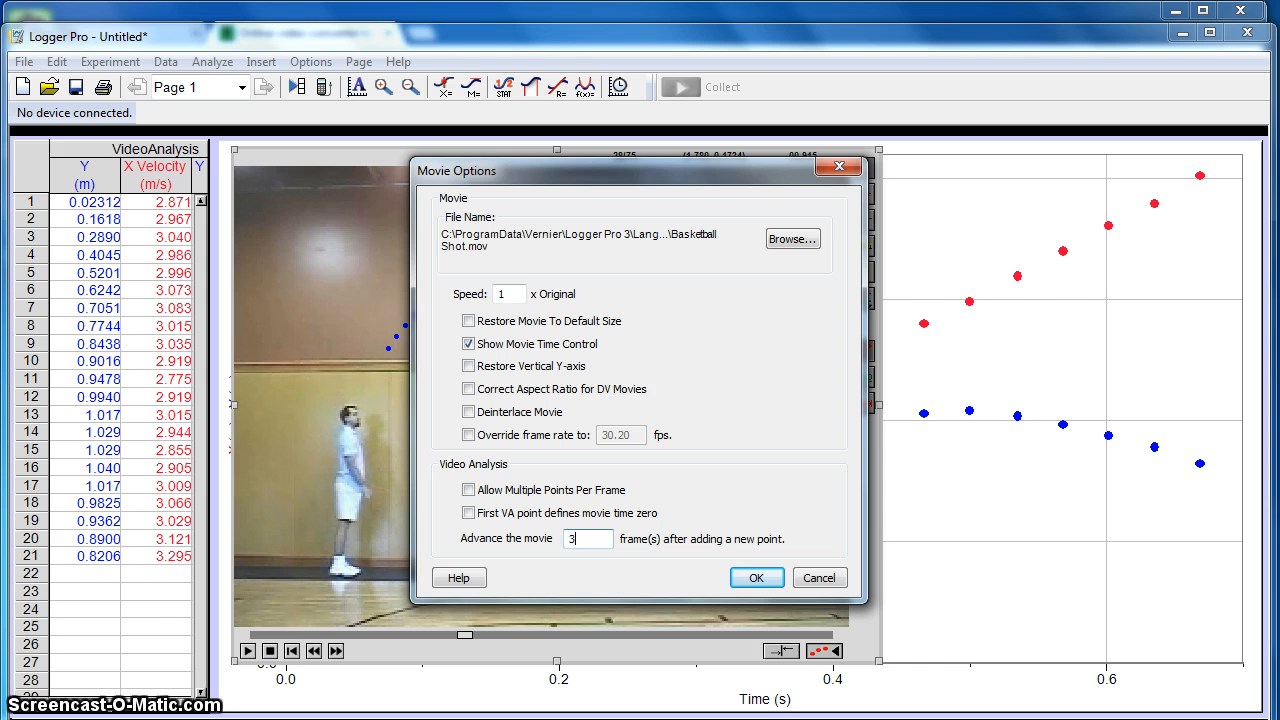
left_click(752, 579)
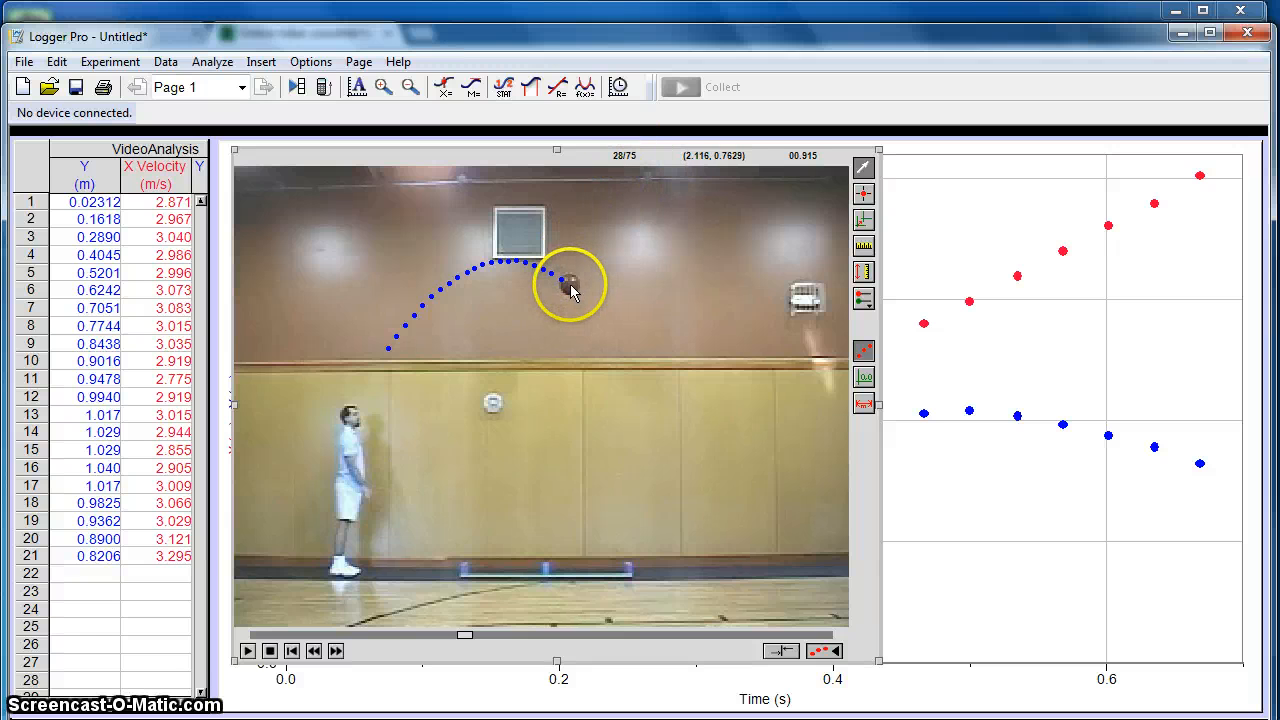
- Add tracking points on the falling basketball's centre at every third frame from frame 28 to frame 46
left_click(863, 193)
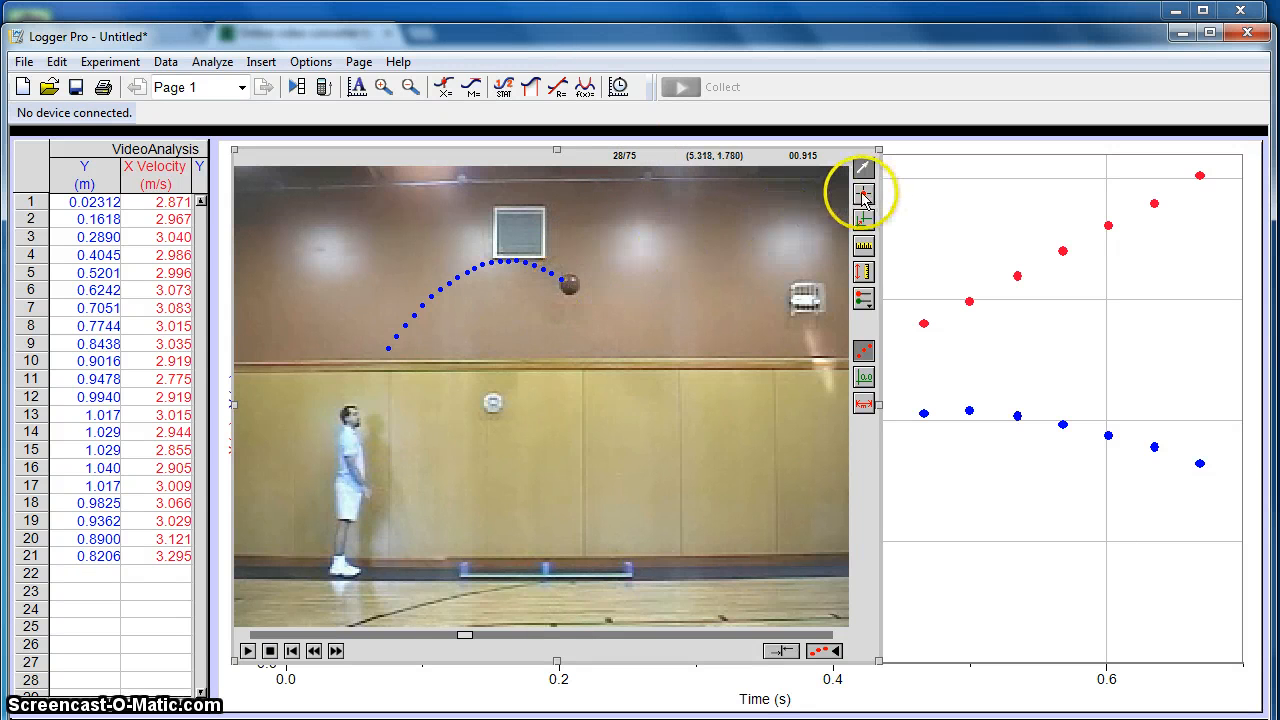
left_click(569, 286)
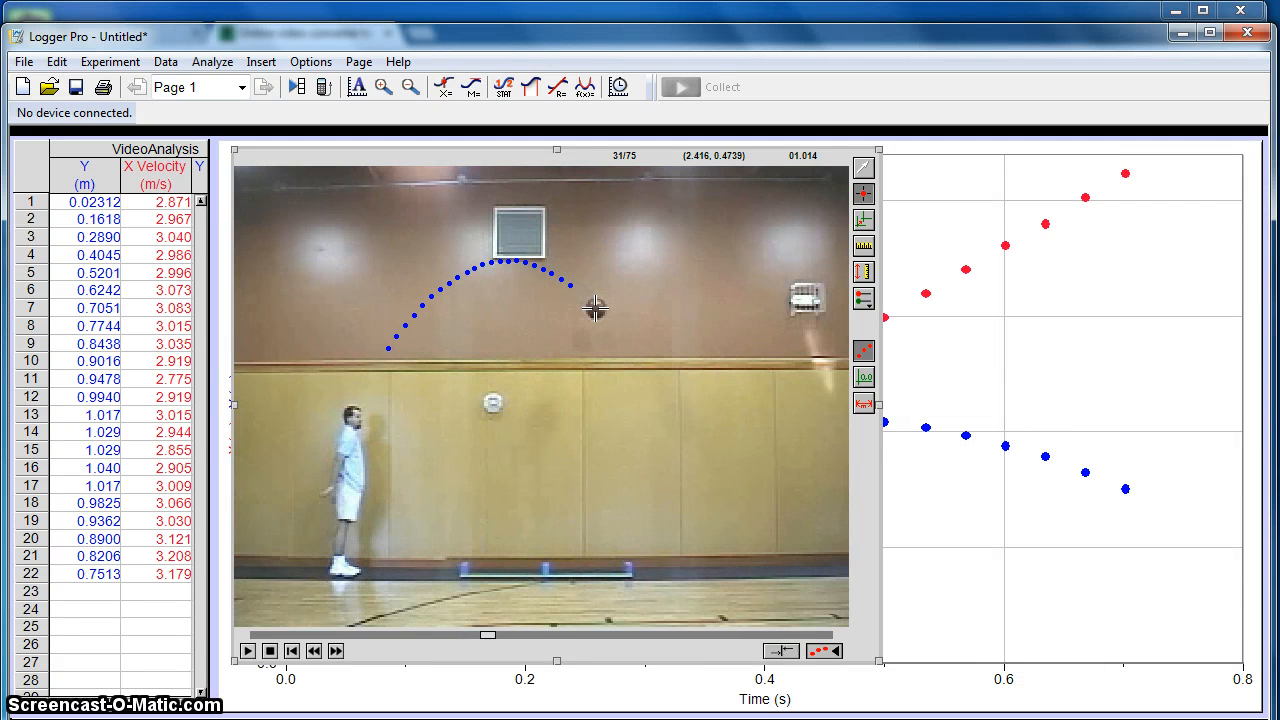
left_click(596, 309)
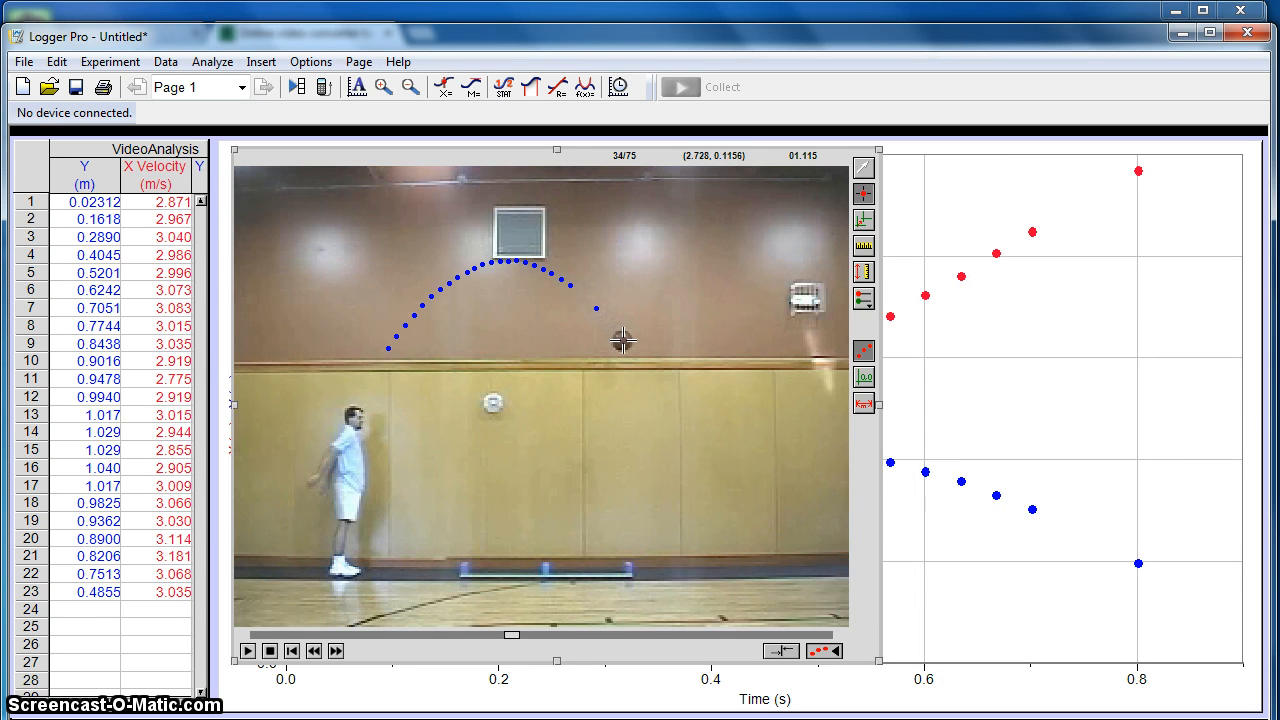
left_click(622, 341)
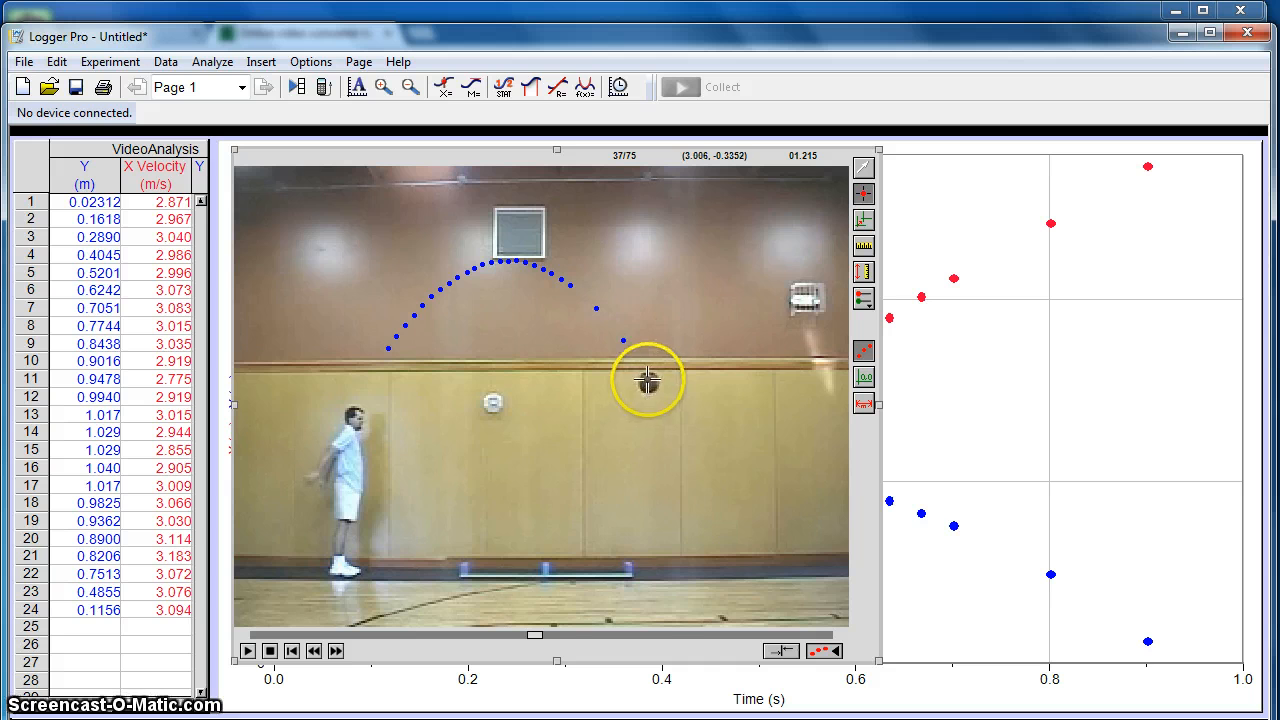
left_click(648, 381)
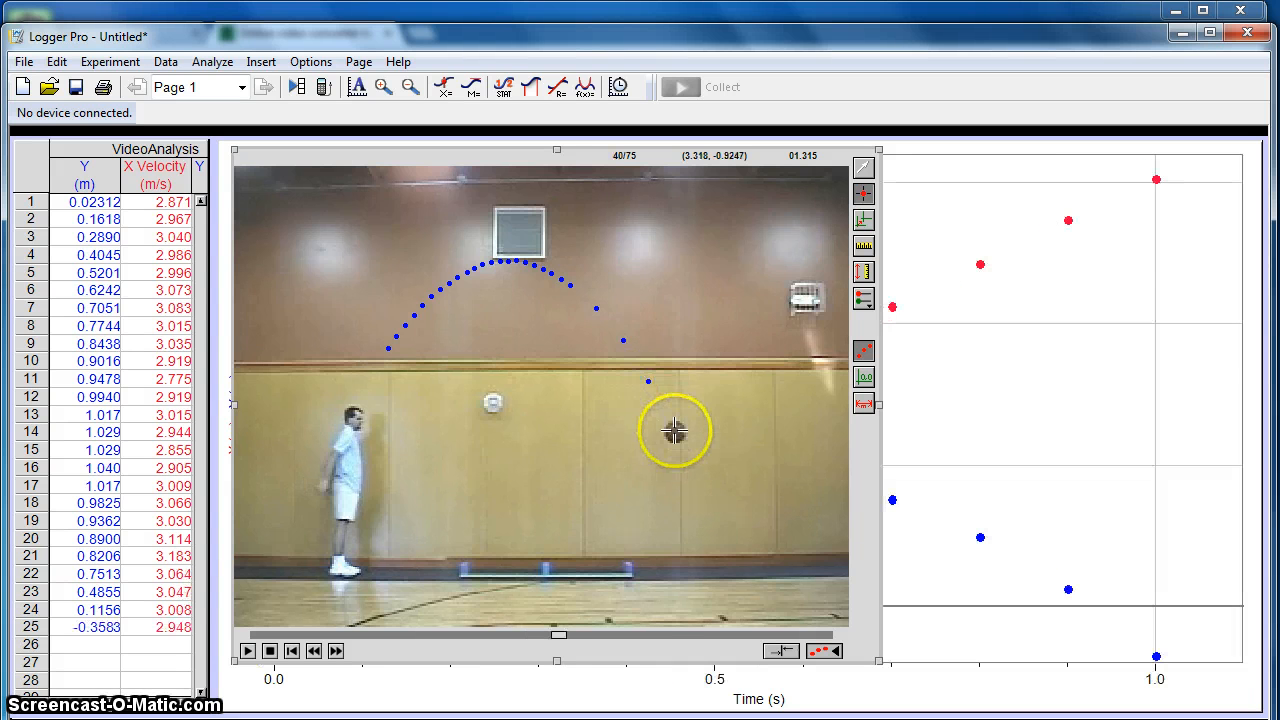
left_click(675, 431)
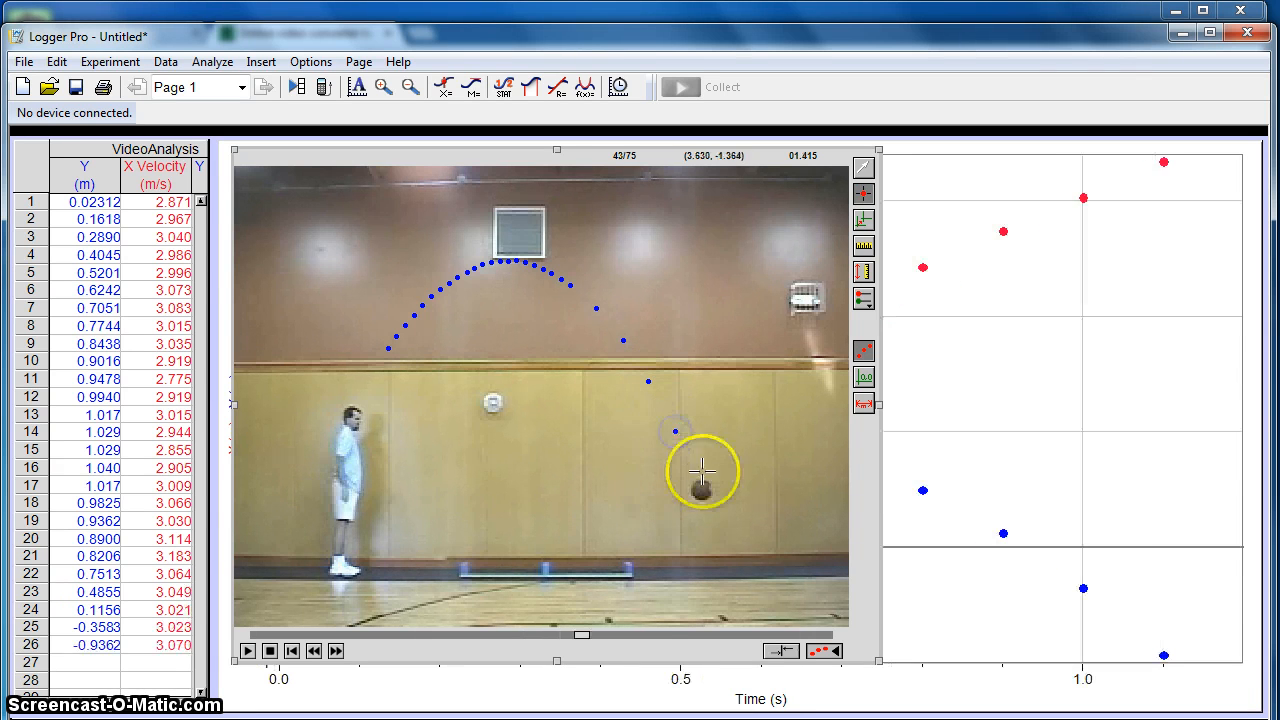
left_click(701, 489)
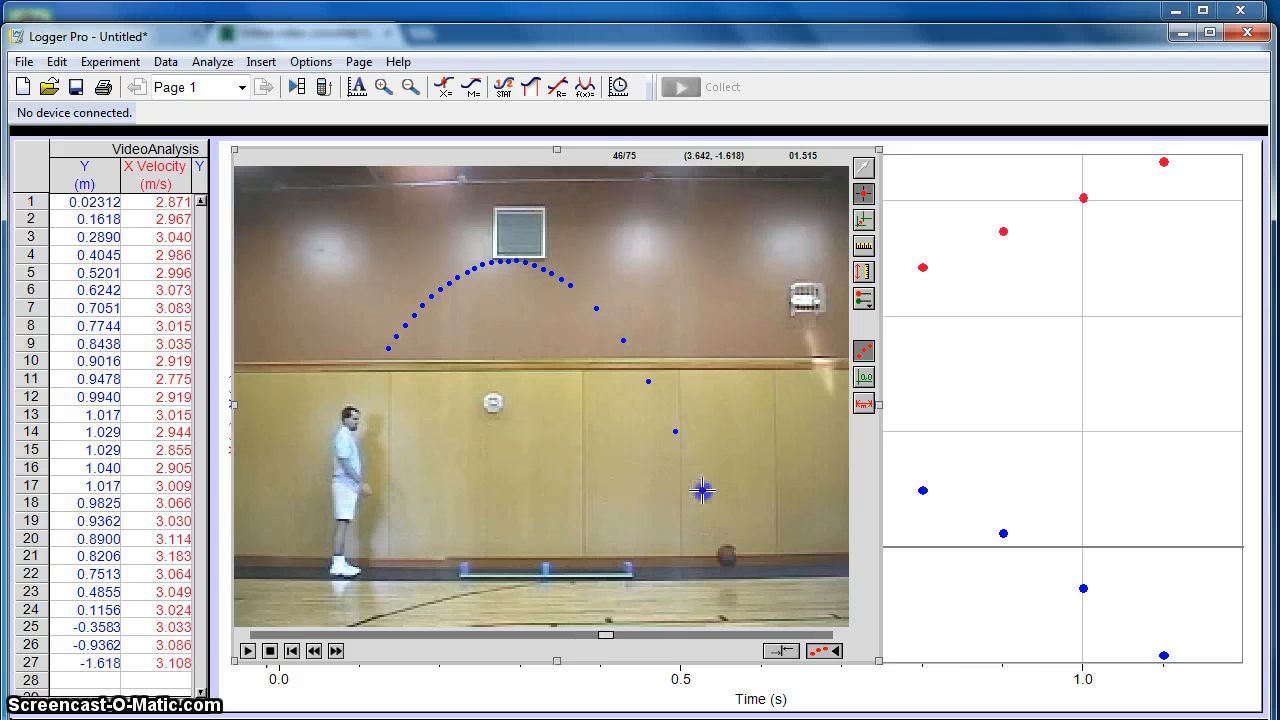
left_click(727, 555)
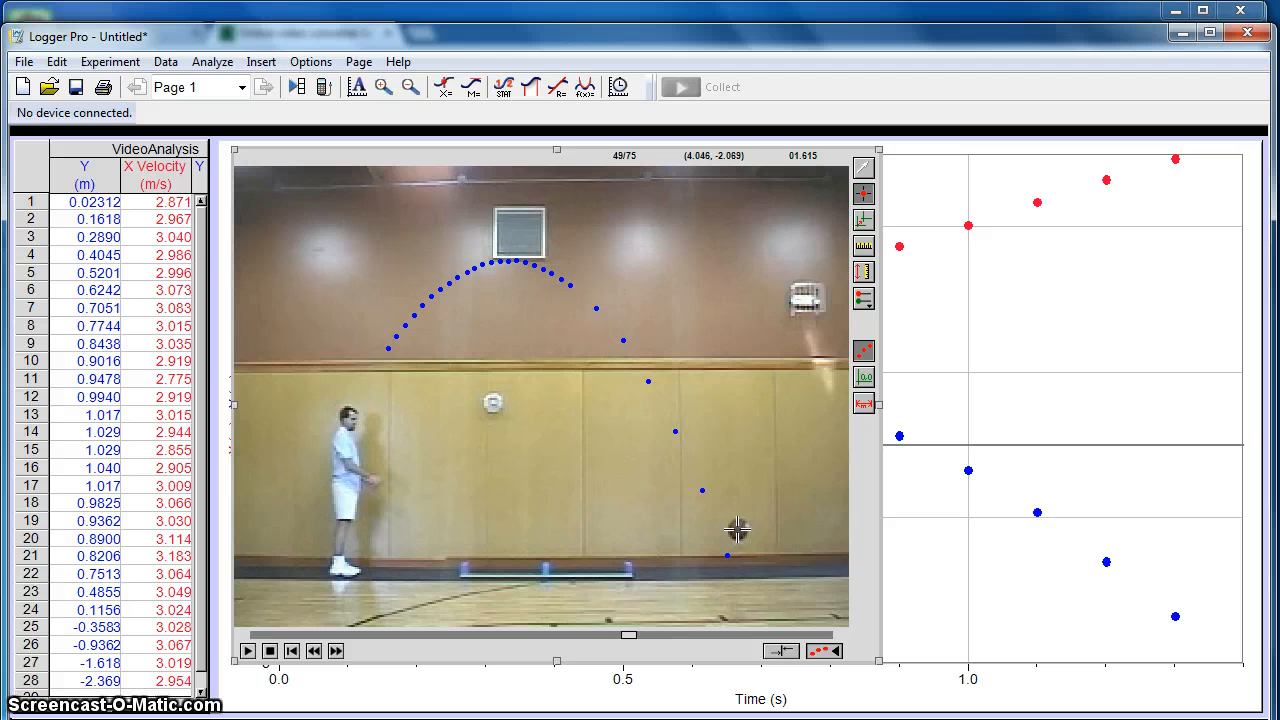
- Track the rebounding basketball's centre at every third frame from frame 49 to 73 and in final frame 75, and leave point-adding mode
left_click(737, 529)
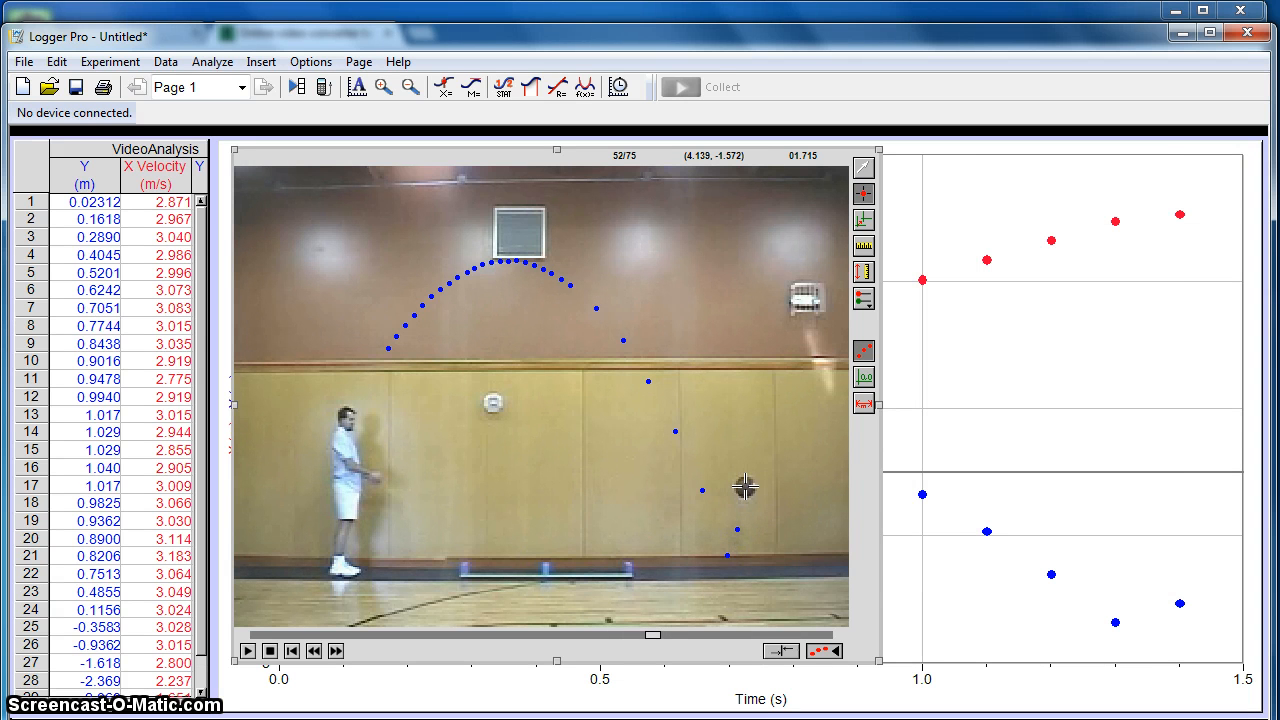
left_click(745, 487)
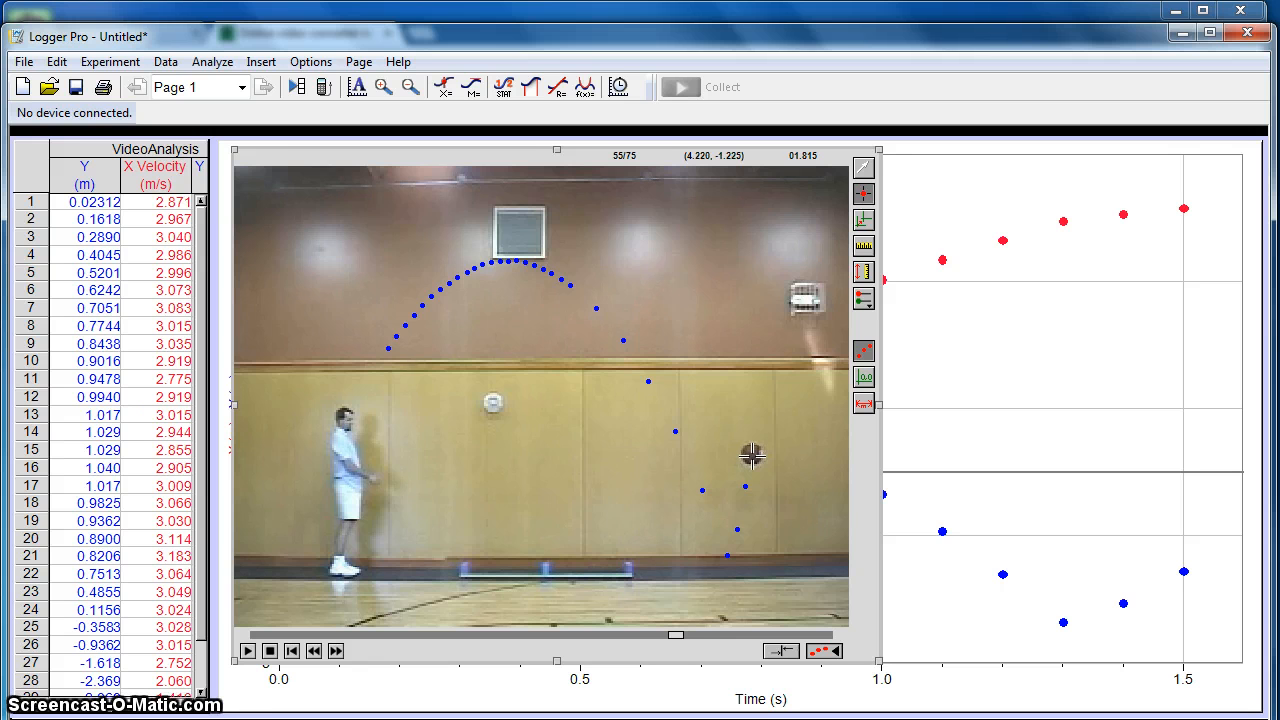
left_click(752, 455)
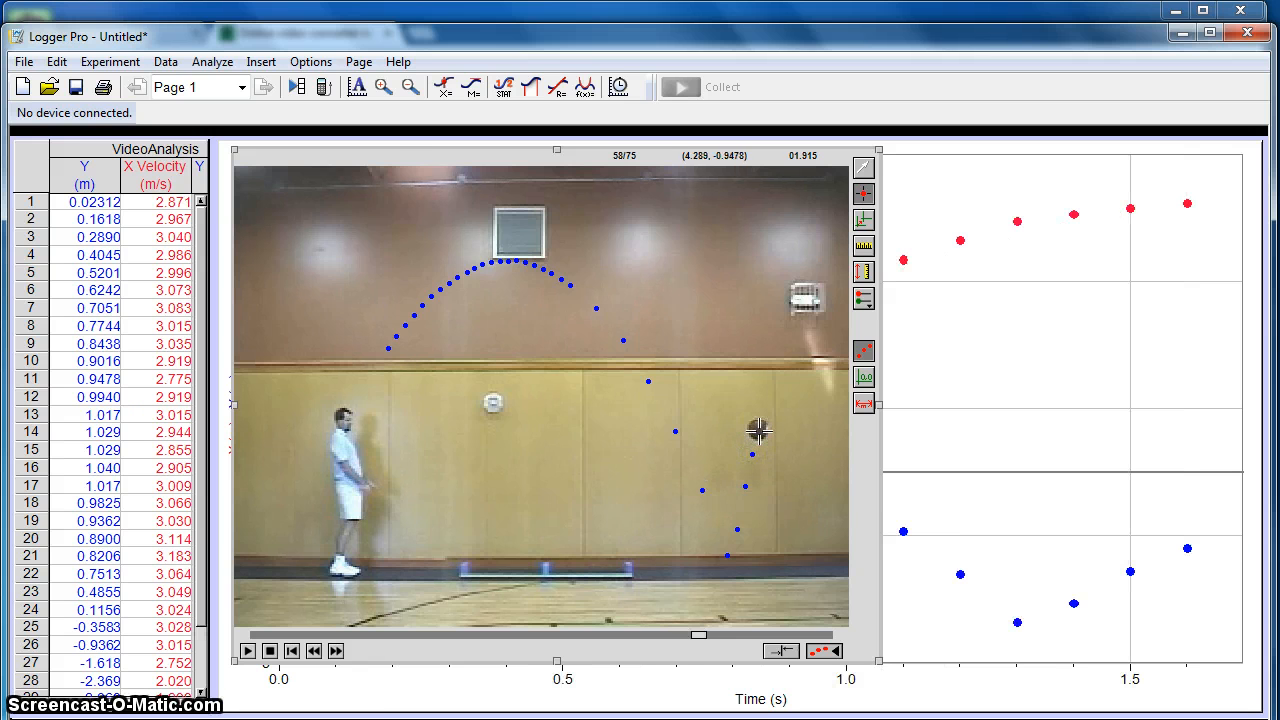
left_click(757, 430)
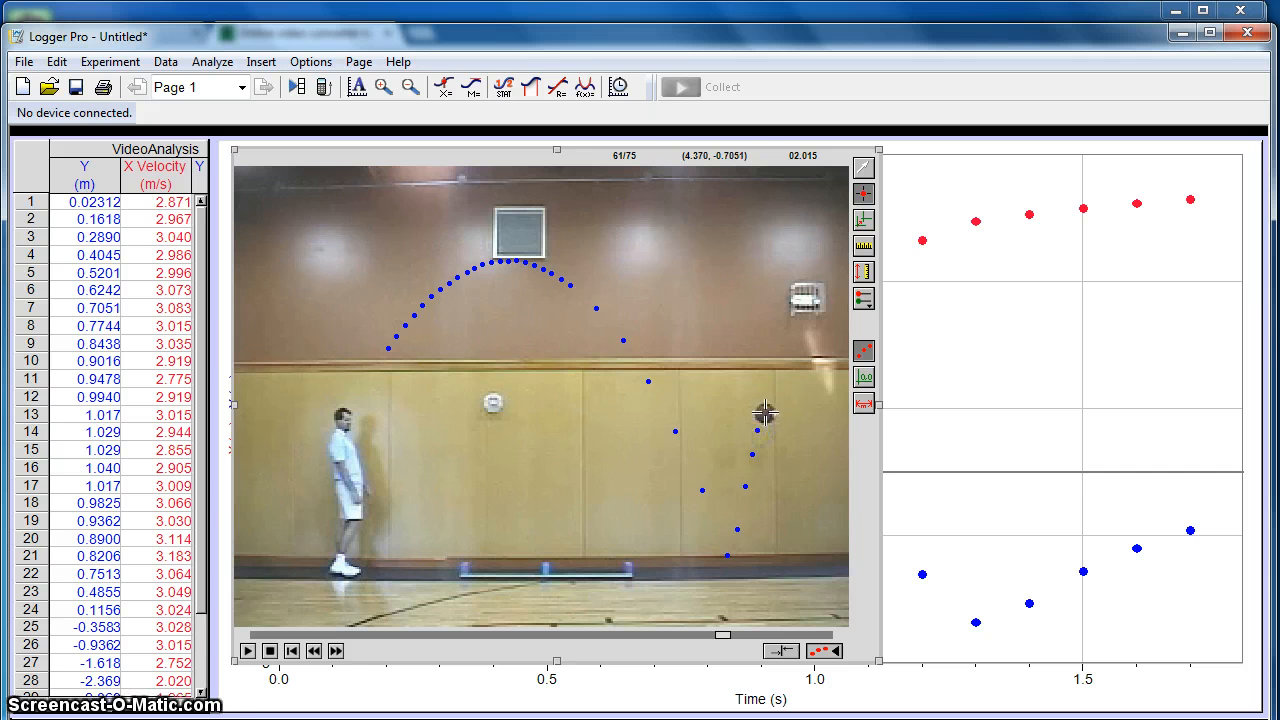
left_click(765, 410)
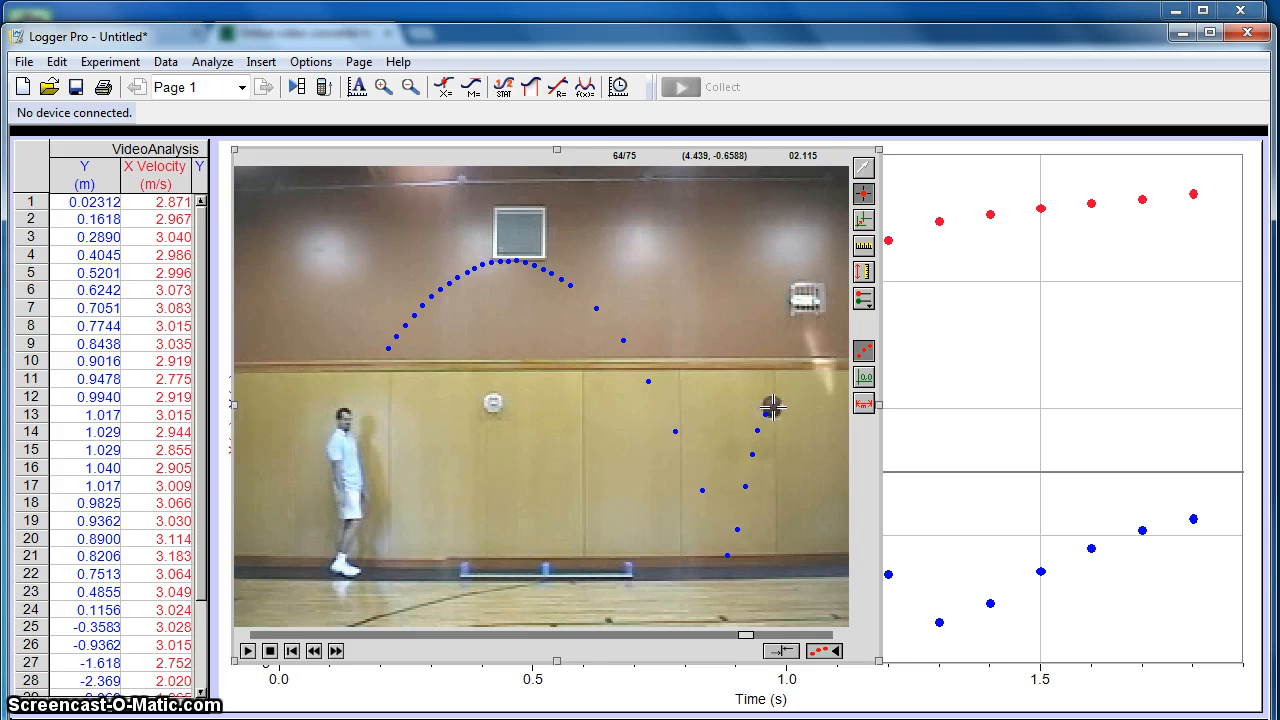
left_click(774, 406)
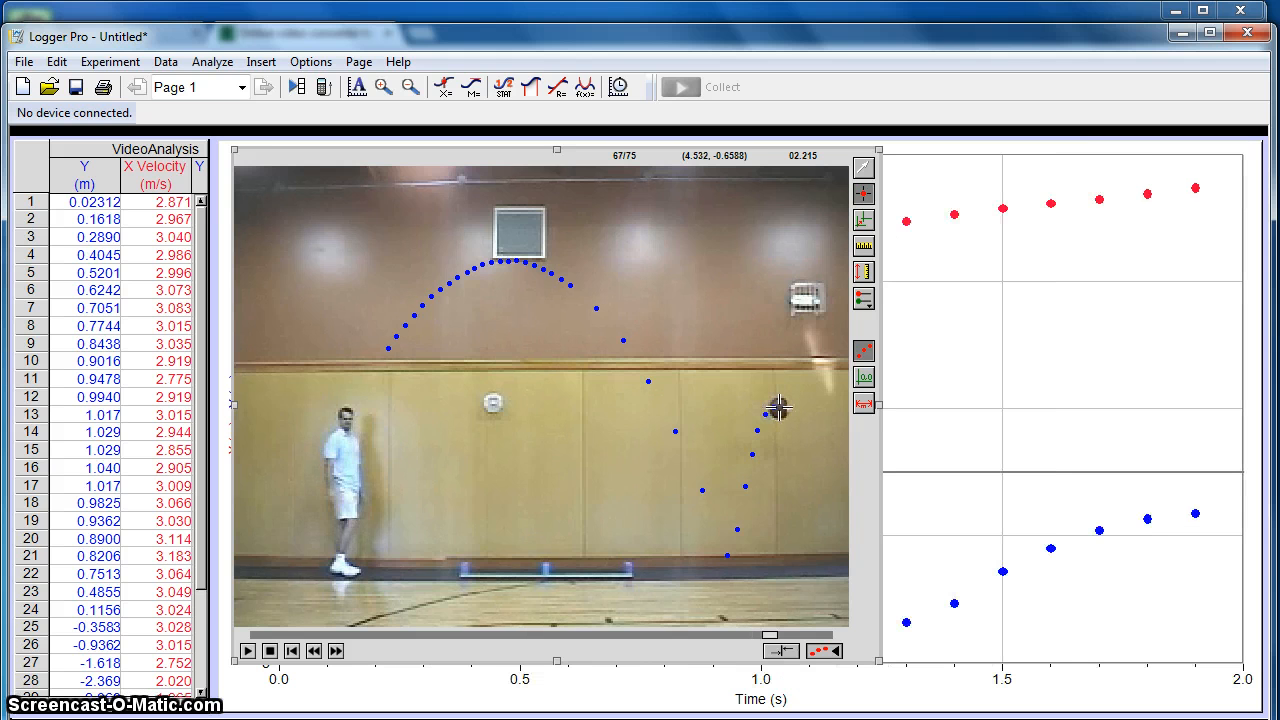
left_click(778, 408)
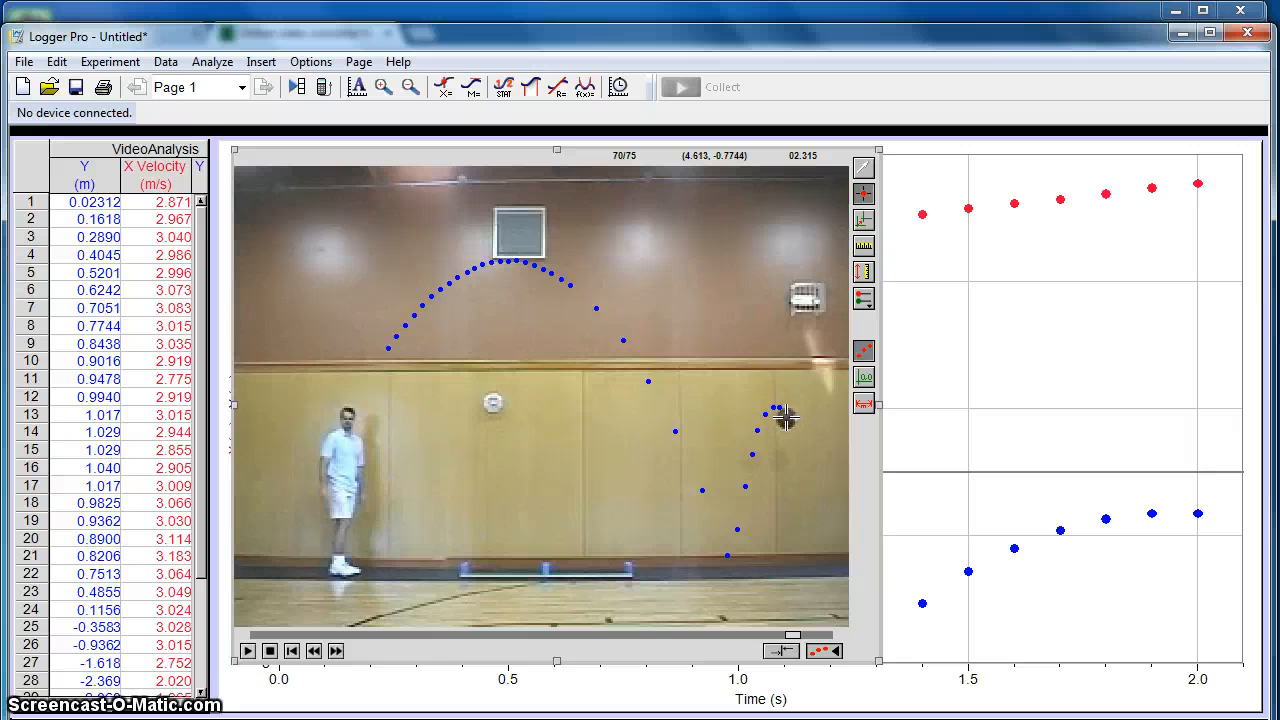
left_click(786, 418)
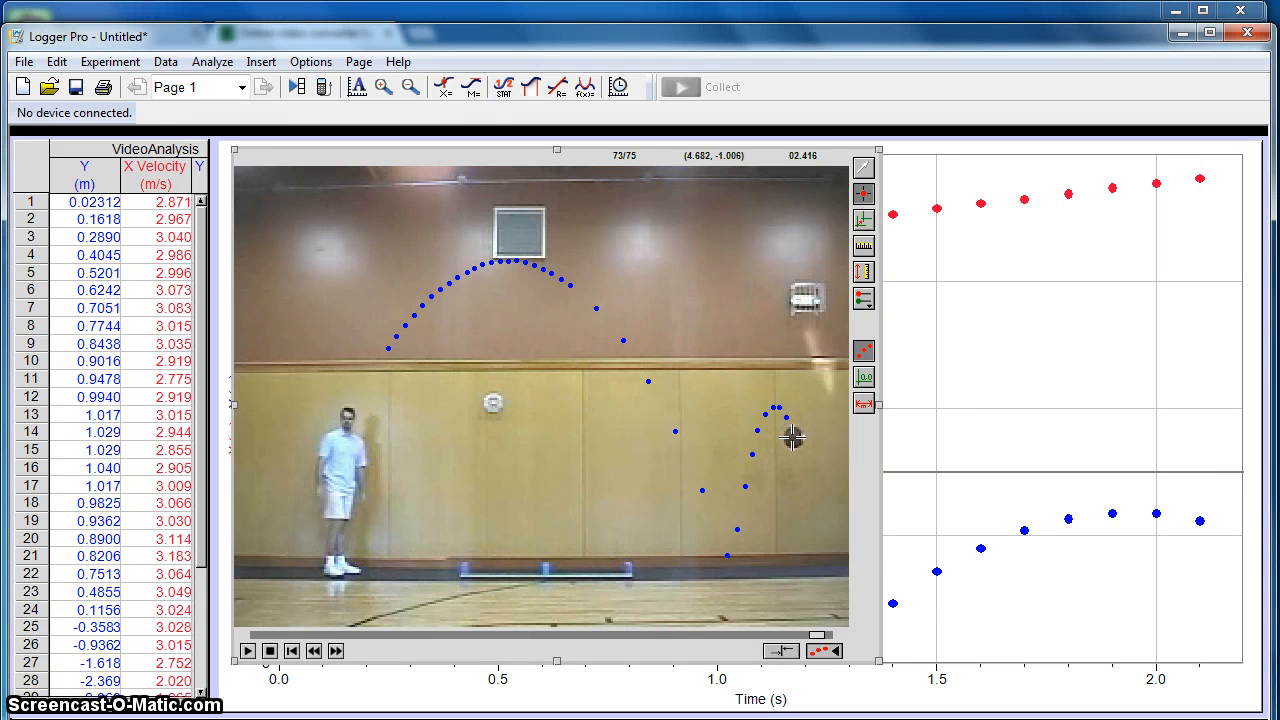
left_click(793, 437)
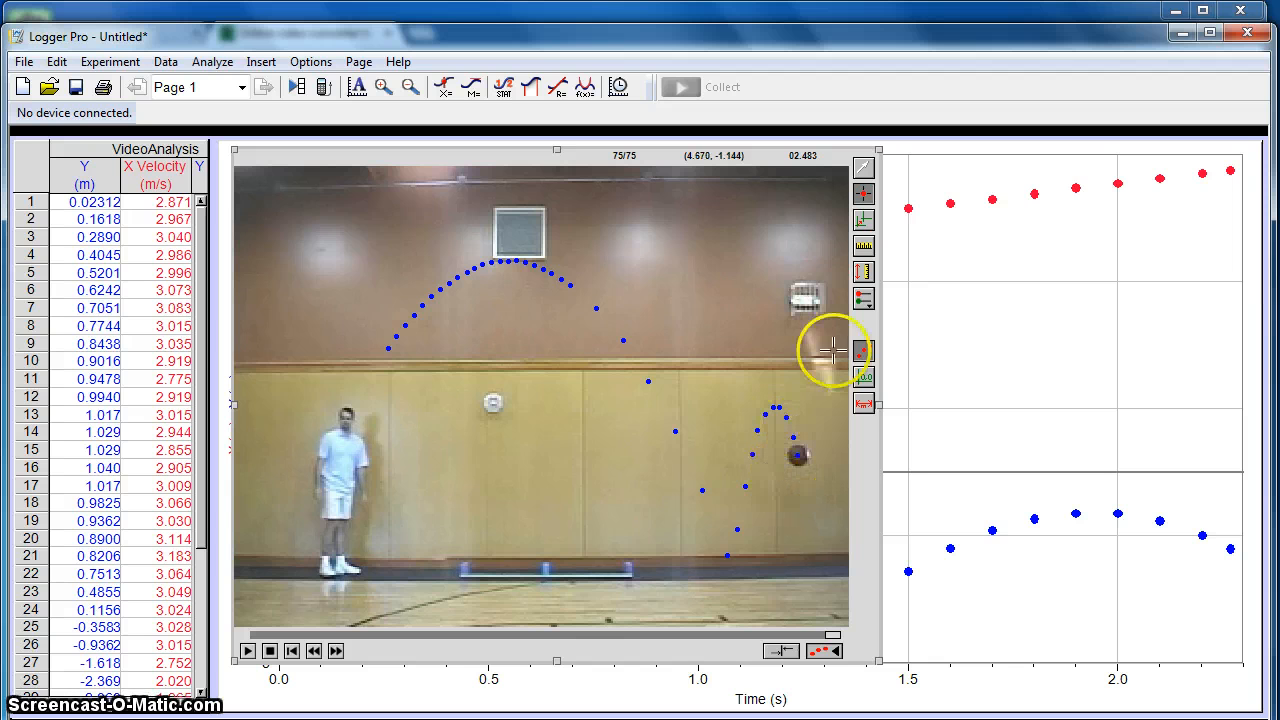
left_click(866, 172)
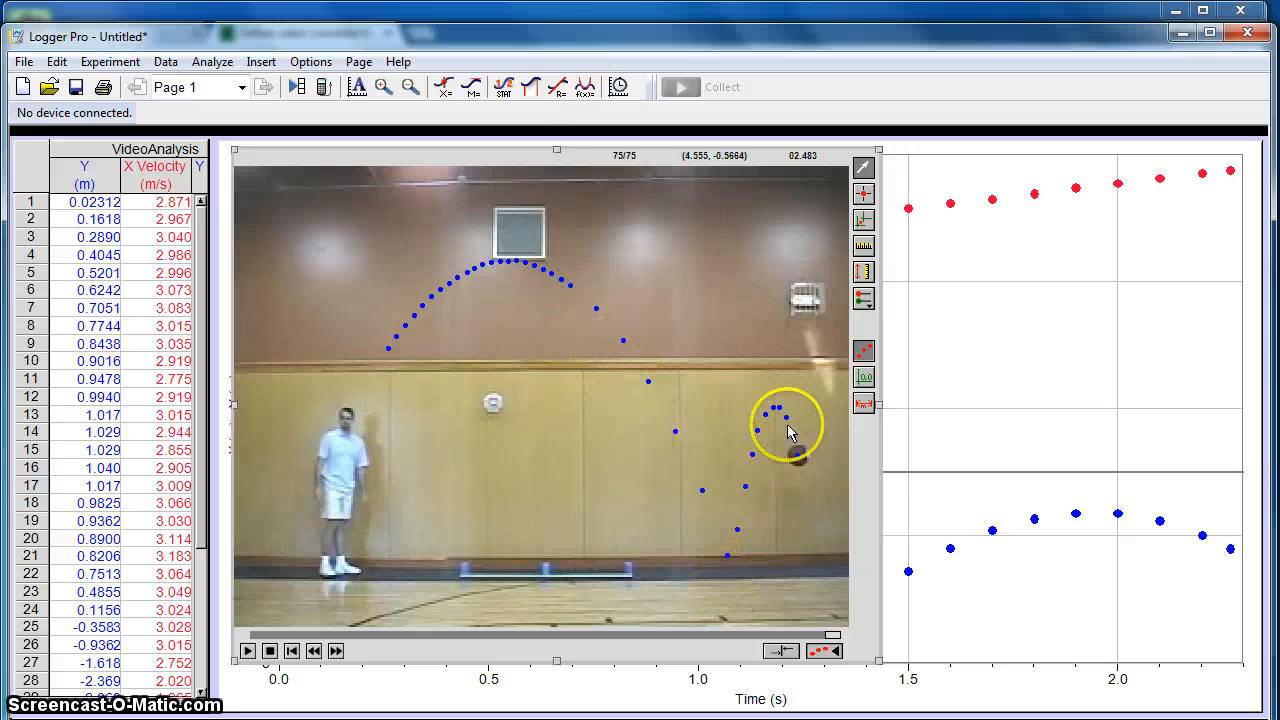
- Bring the position graph in front of the movie and insert a second graph on the page
left_click(939, 380)
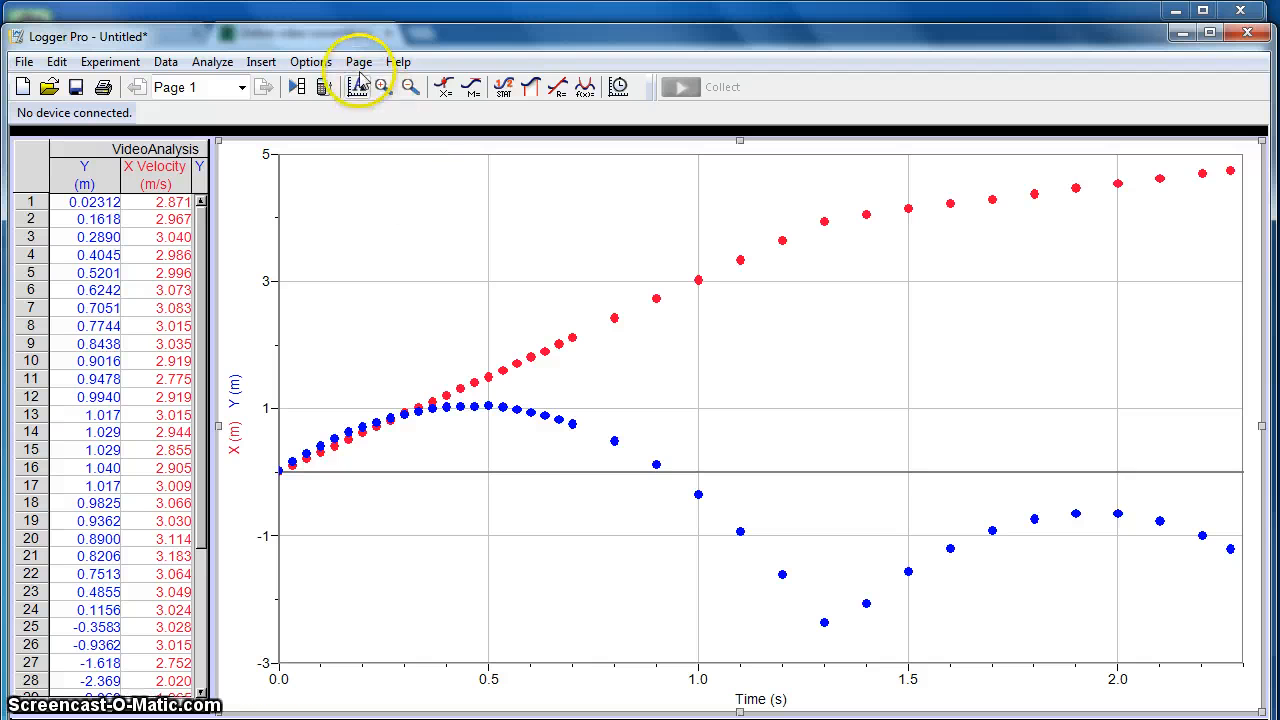
left_click(260, 64)
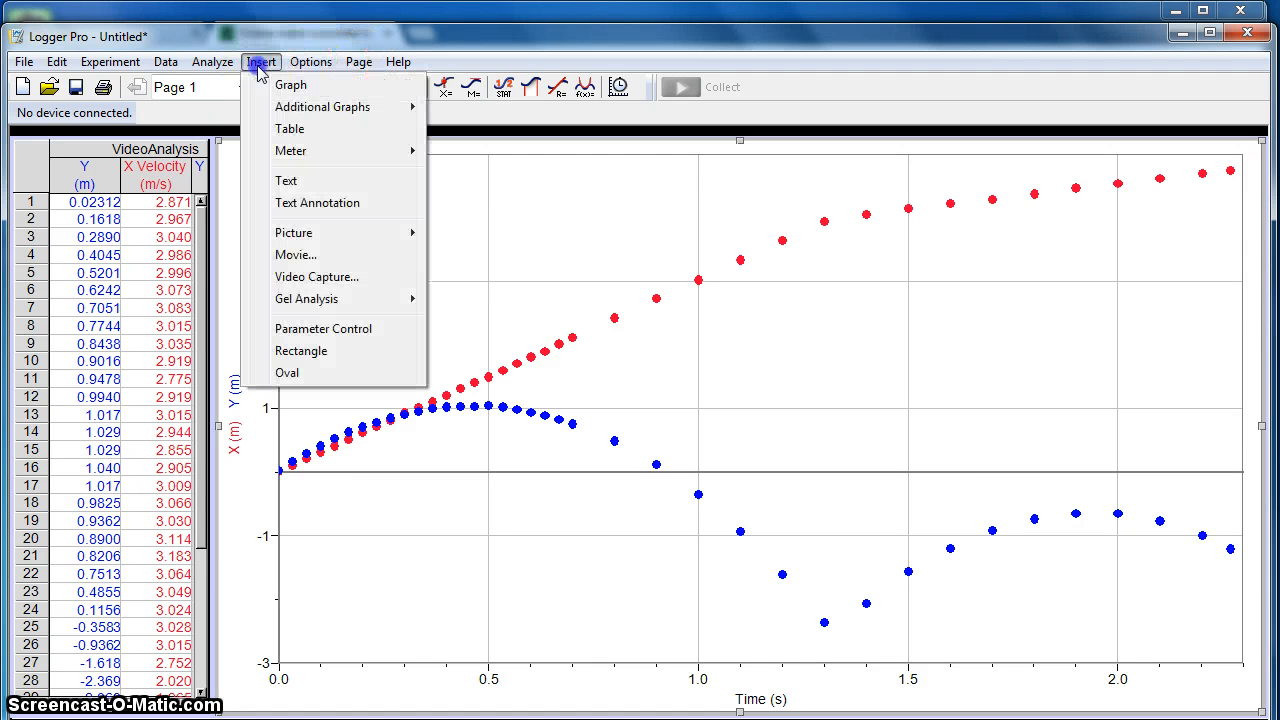
left_click(288, 84)
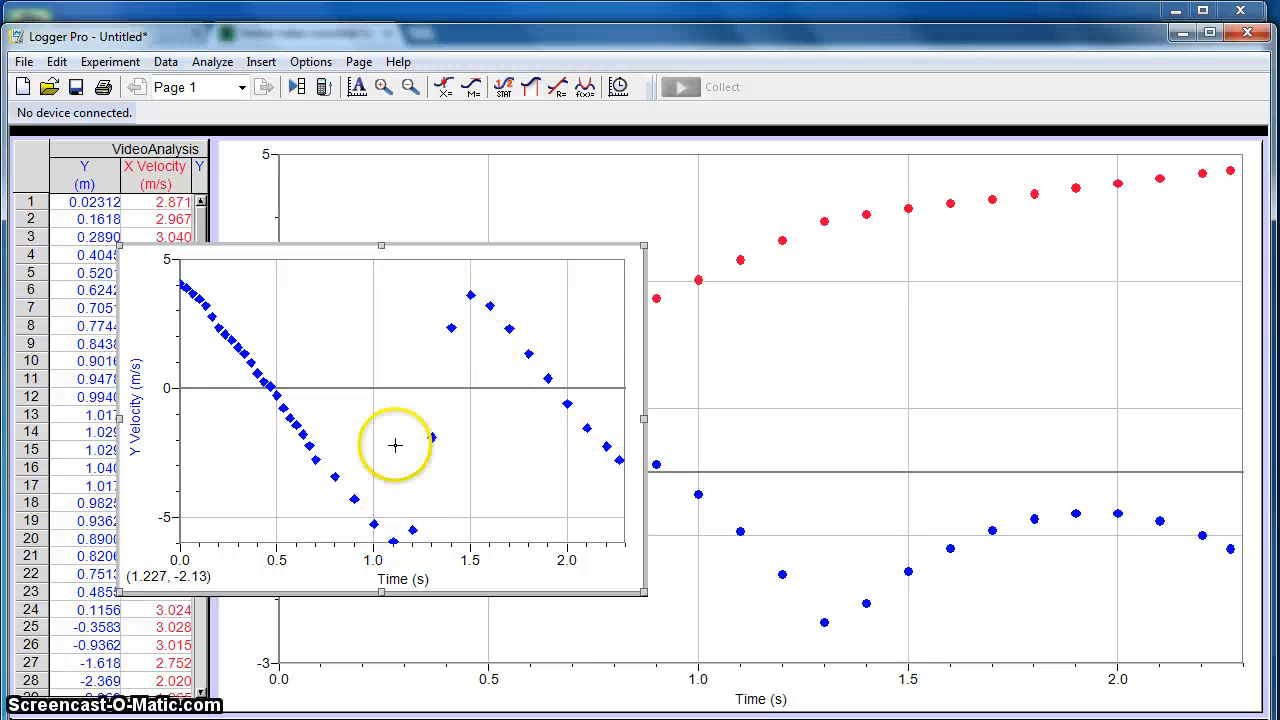
- Plot both X Velocity and Y Velocity on the vertical axis of the new graph
left_click(142, 420)
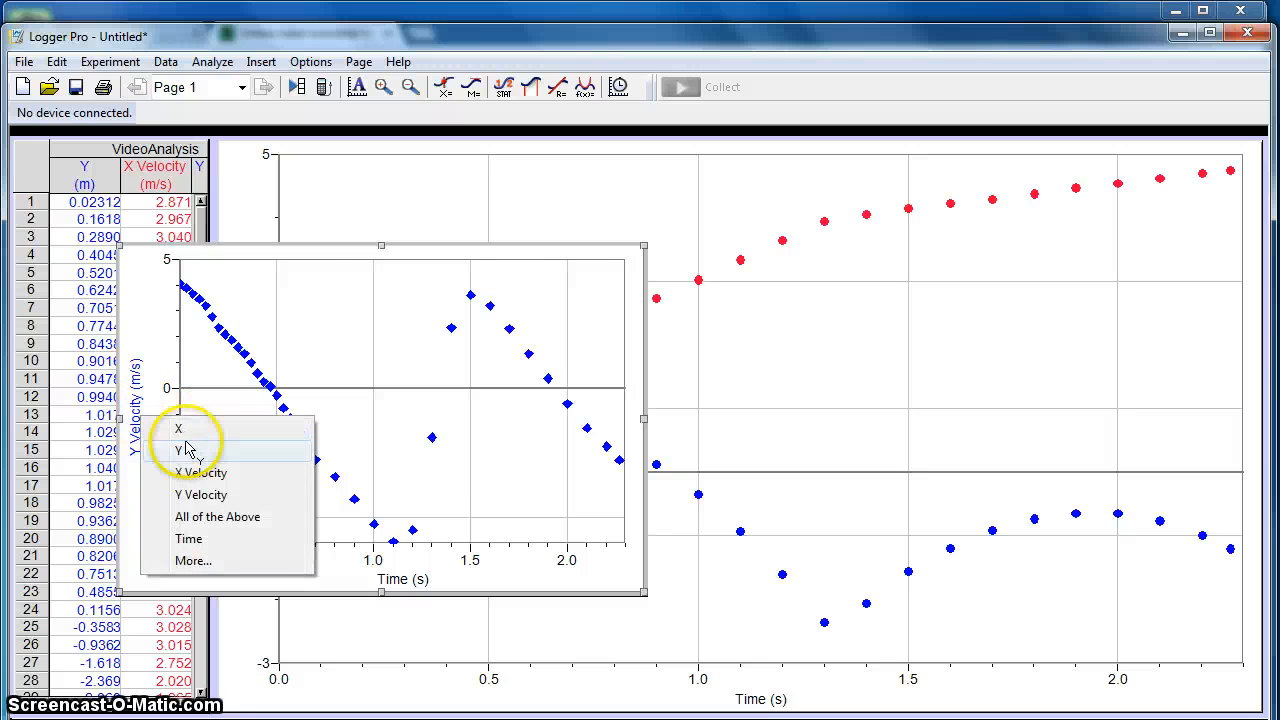
left_click(228, 474)
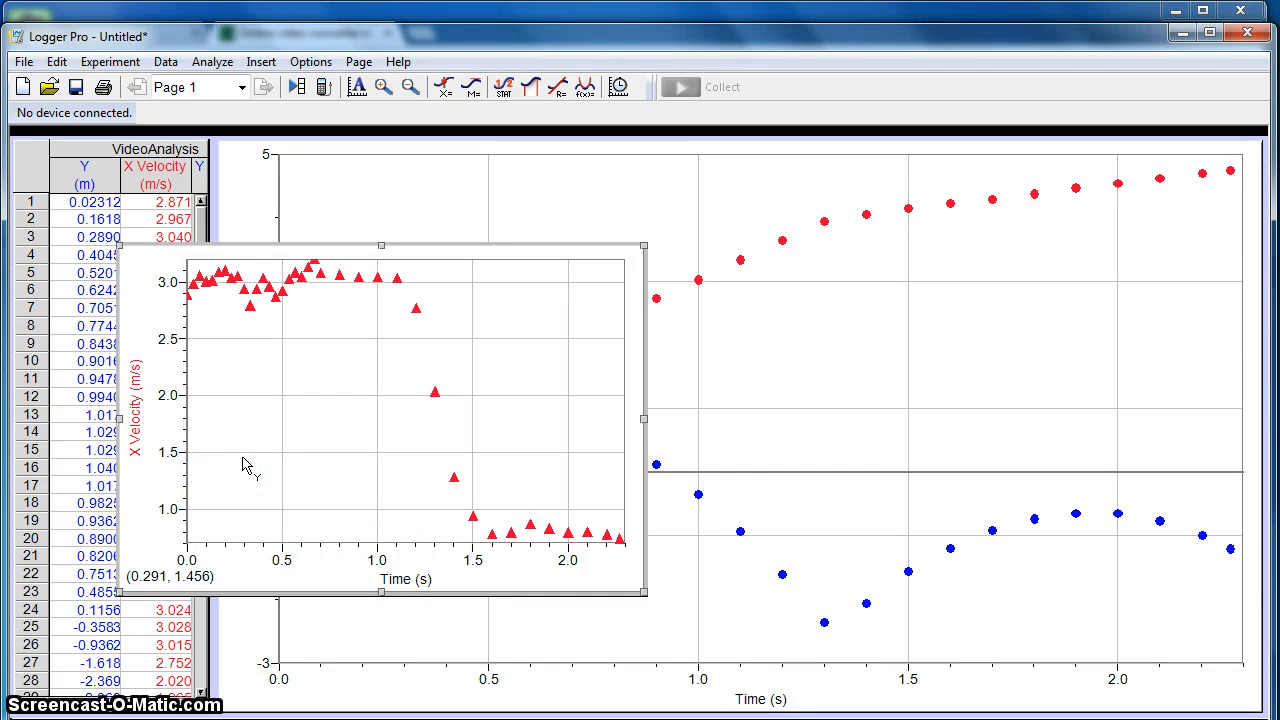
left_click(140, 428)
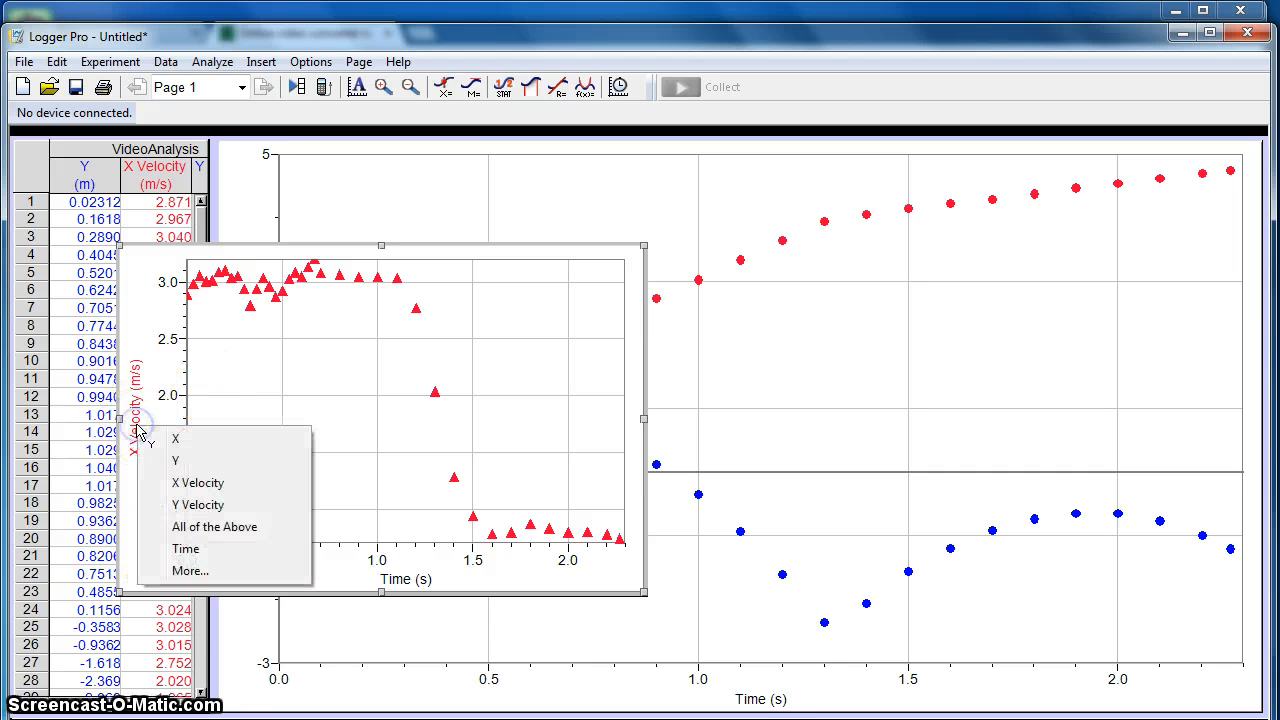
left_click(190, 571)
left_click(434, 399)
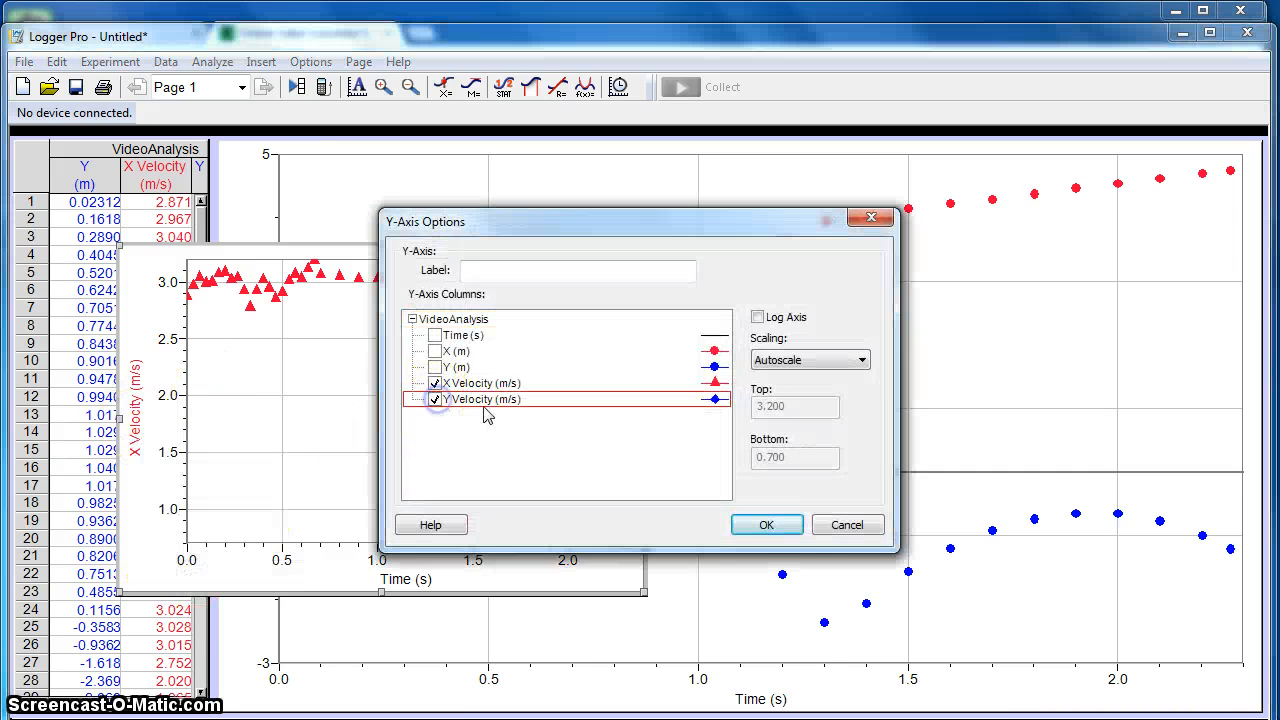
left_click(793, 533)
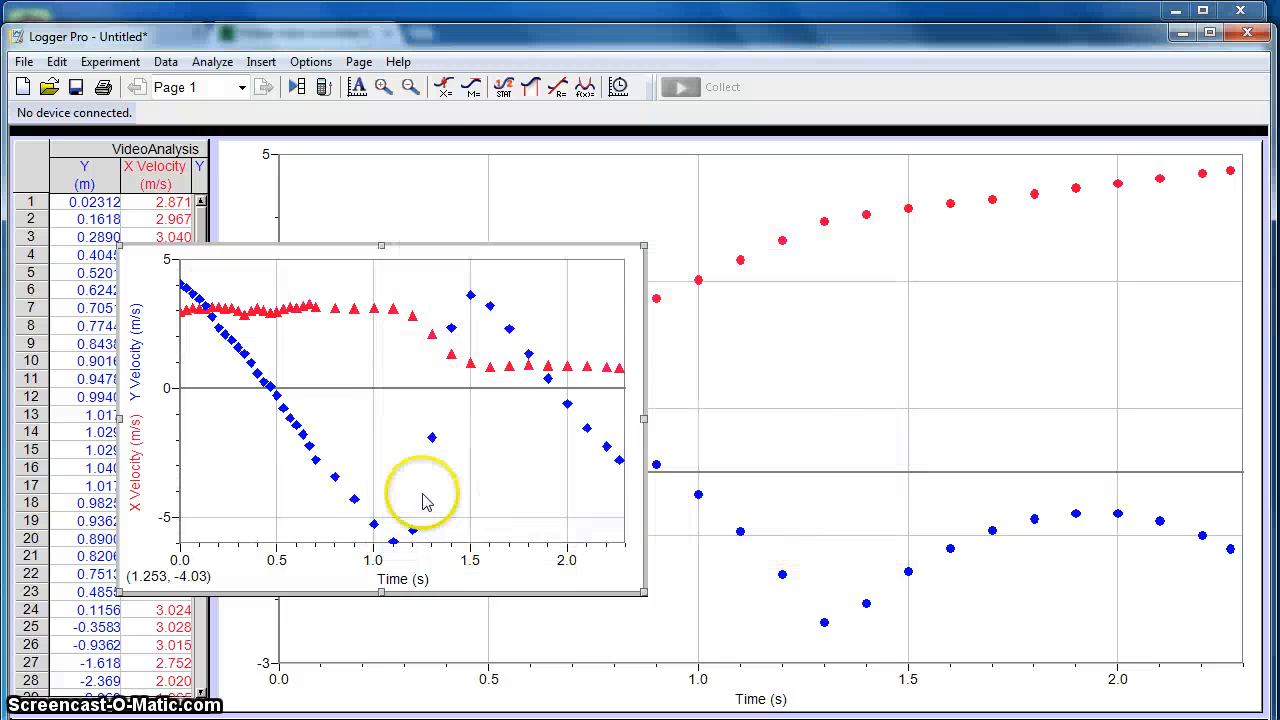
- Auto-arrange the page so the movie, data table and both graphs are laid out without overlapping
left_click(359, 62)
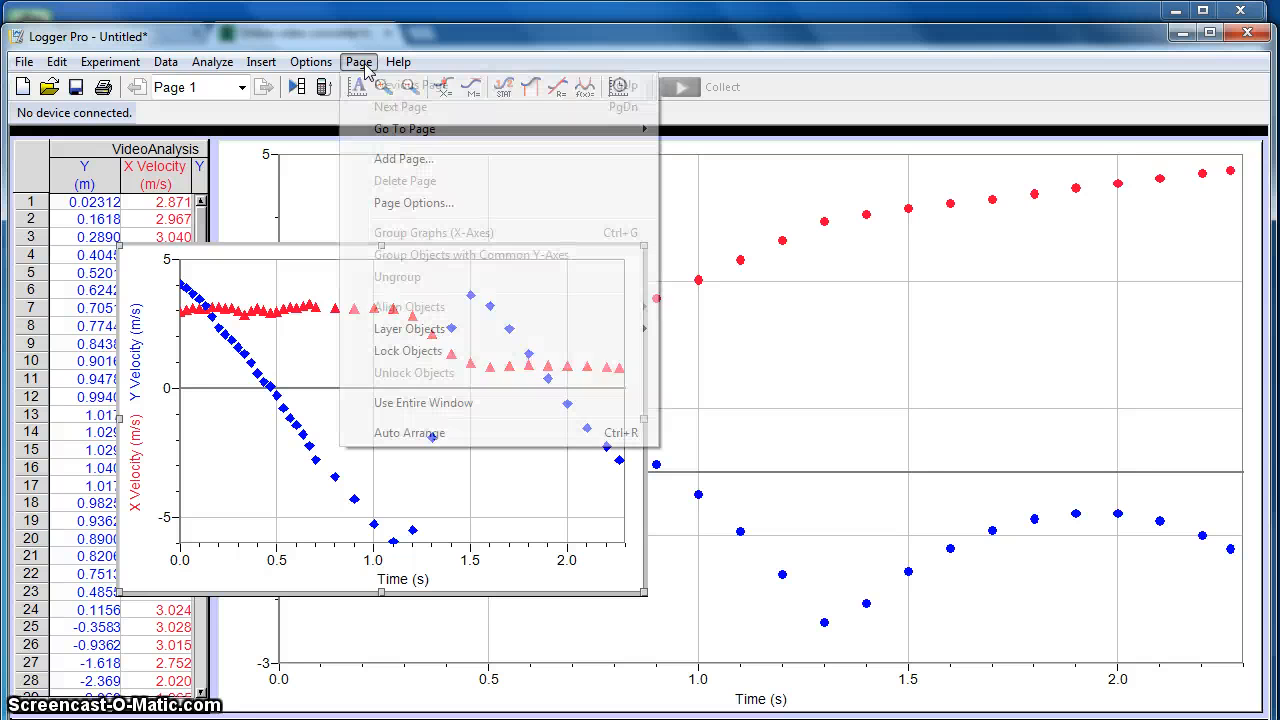
left_click(418, 440)
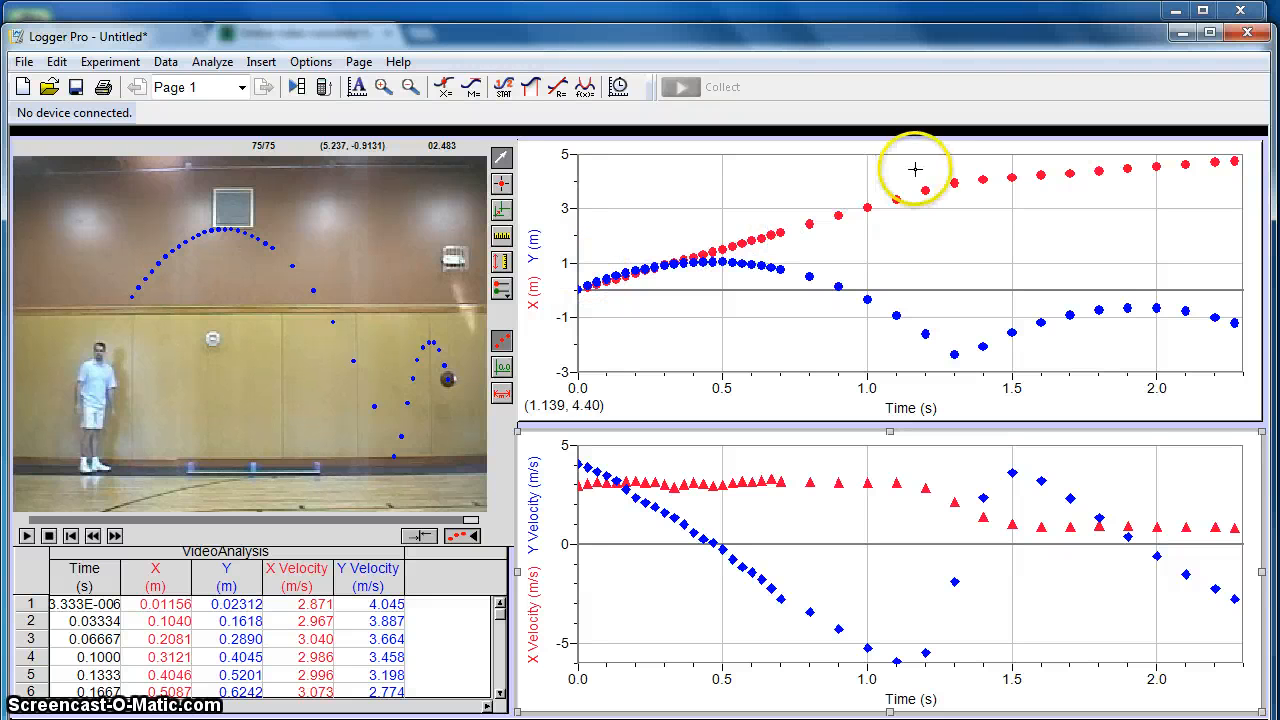
- Fit a linear mt+b curve to the X position data from about 0.05 to 1.25 s and move its results box up
left_click_drag(939, 164, 595, 321)
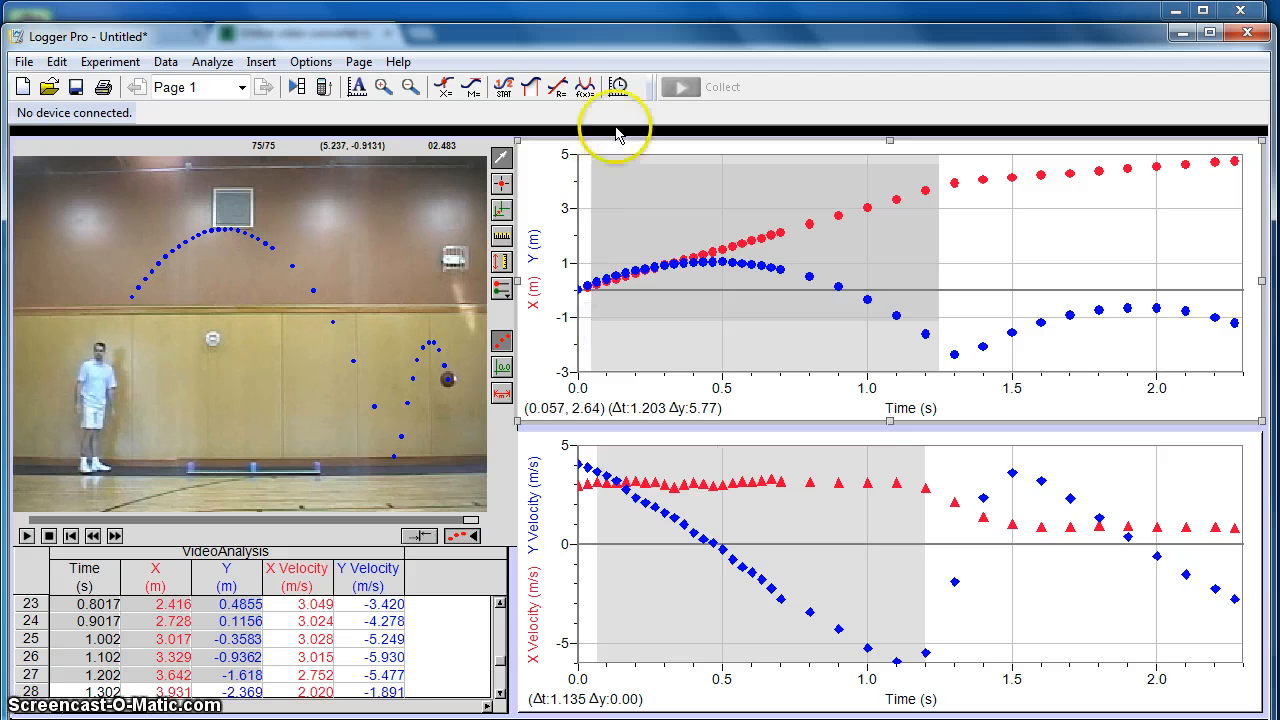
left_click(586, 88)
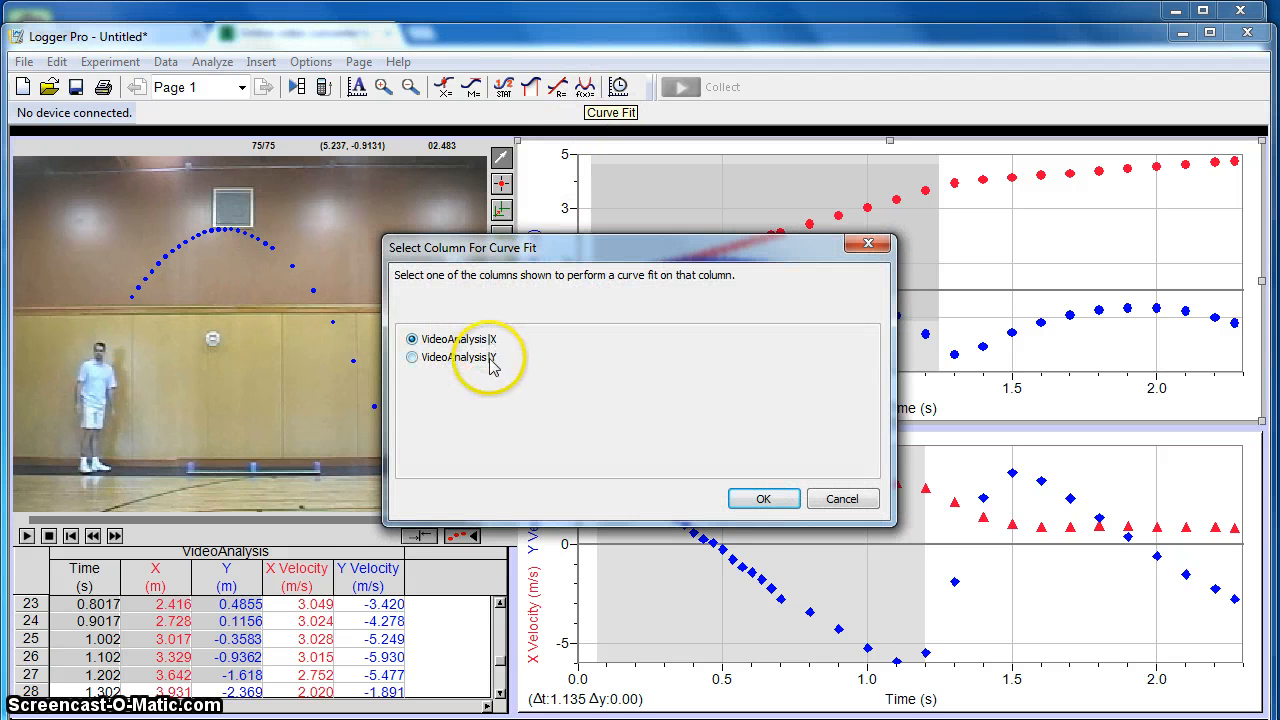
left_click(755, 498)
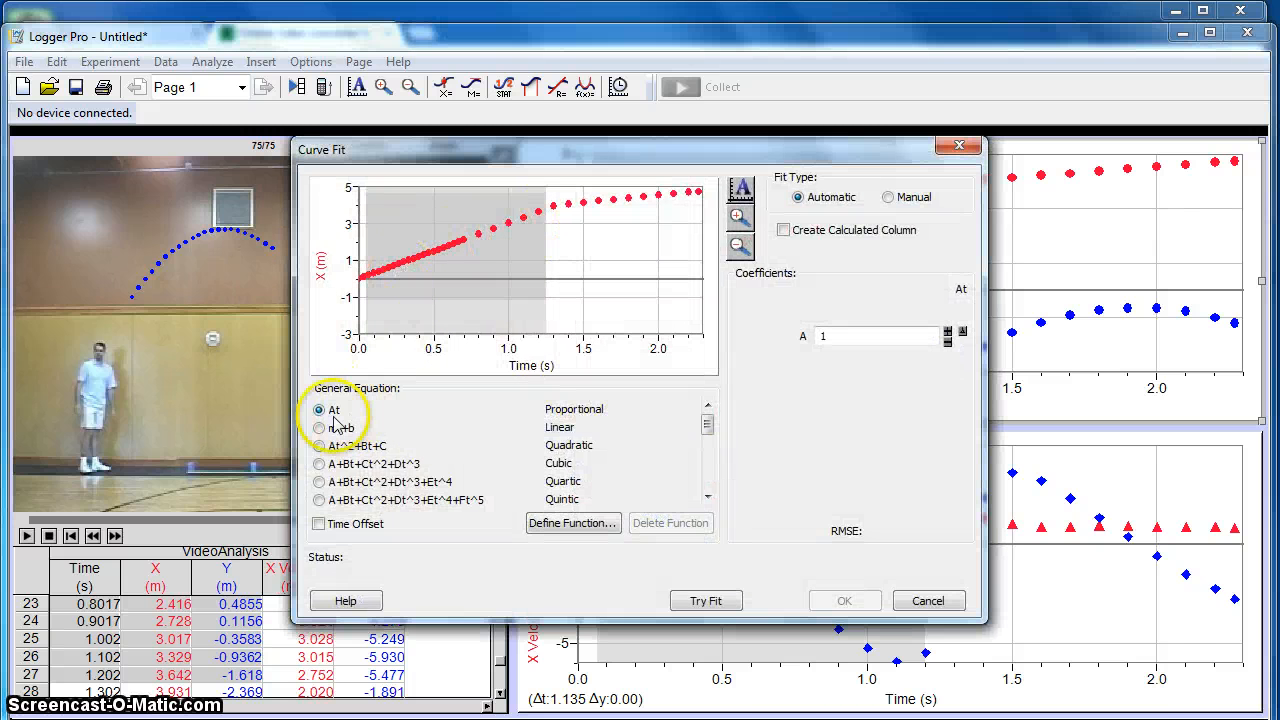
left_click(336, 427)
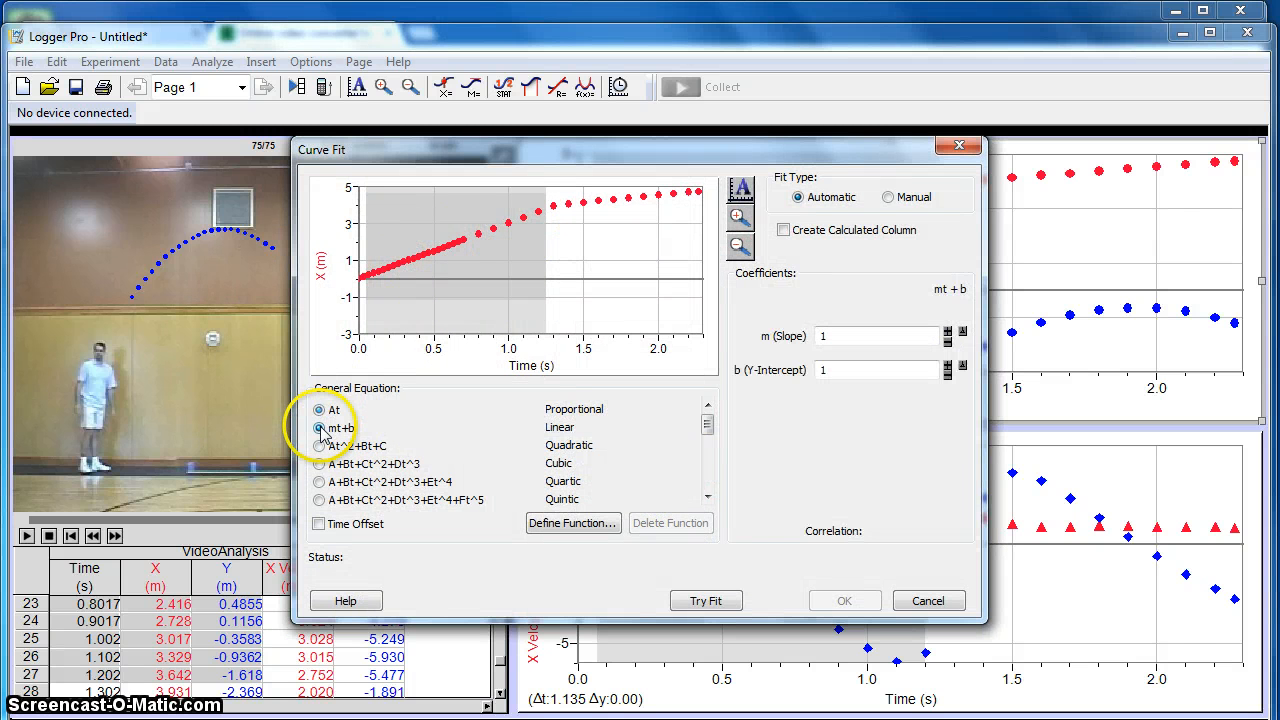
left_click(706, 603)
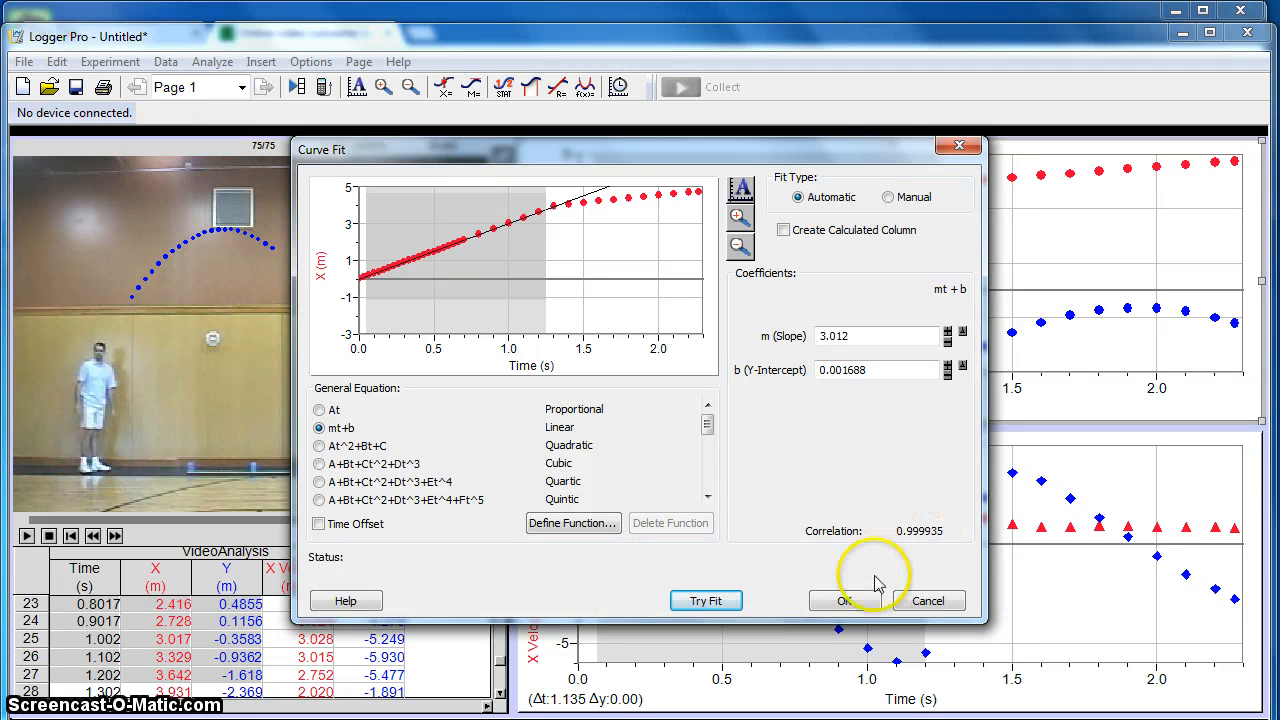
left_click(843, 600)
left_click_drag(777, 349, 721, 237)
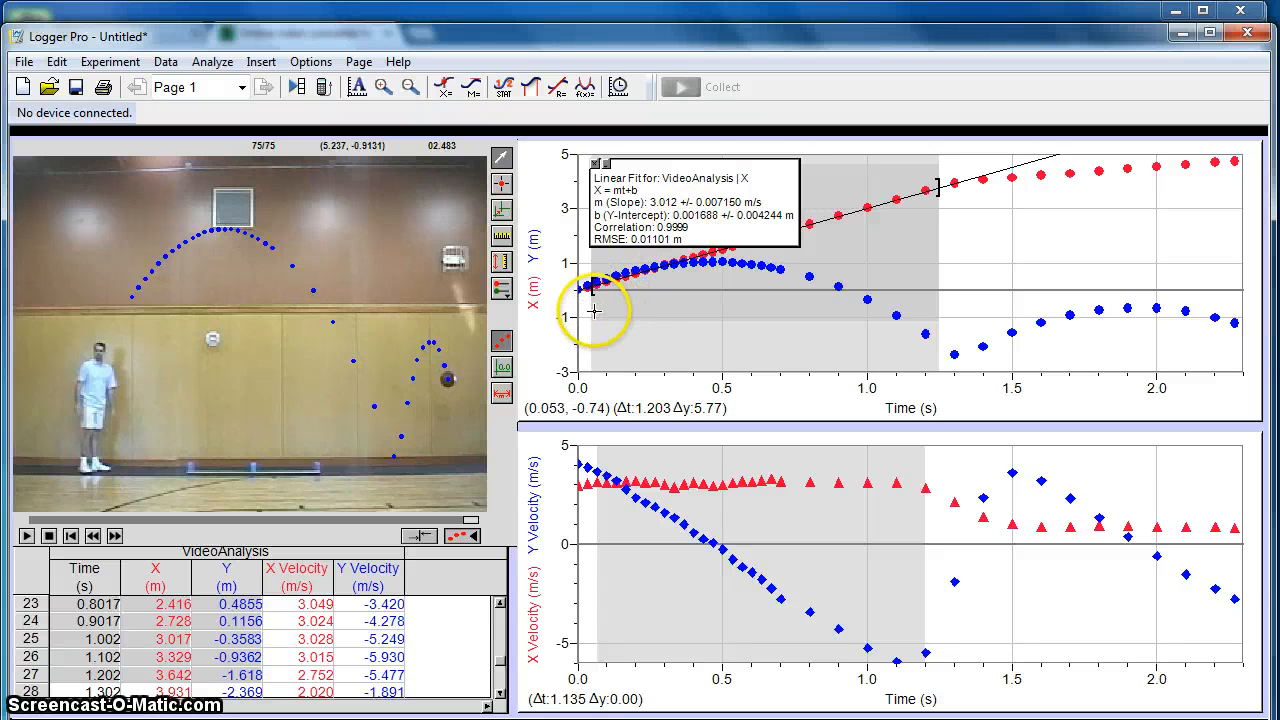
- Fit a quadratic At^2+Bt+C curve to the Y position data from about 0.05 to 1.25 s and nudge its results box below the curve
left_click_drag(590, 312, 940, 320)
left_click(585, 87)
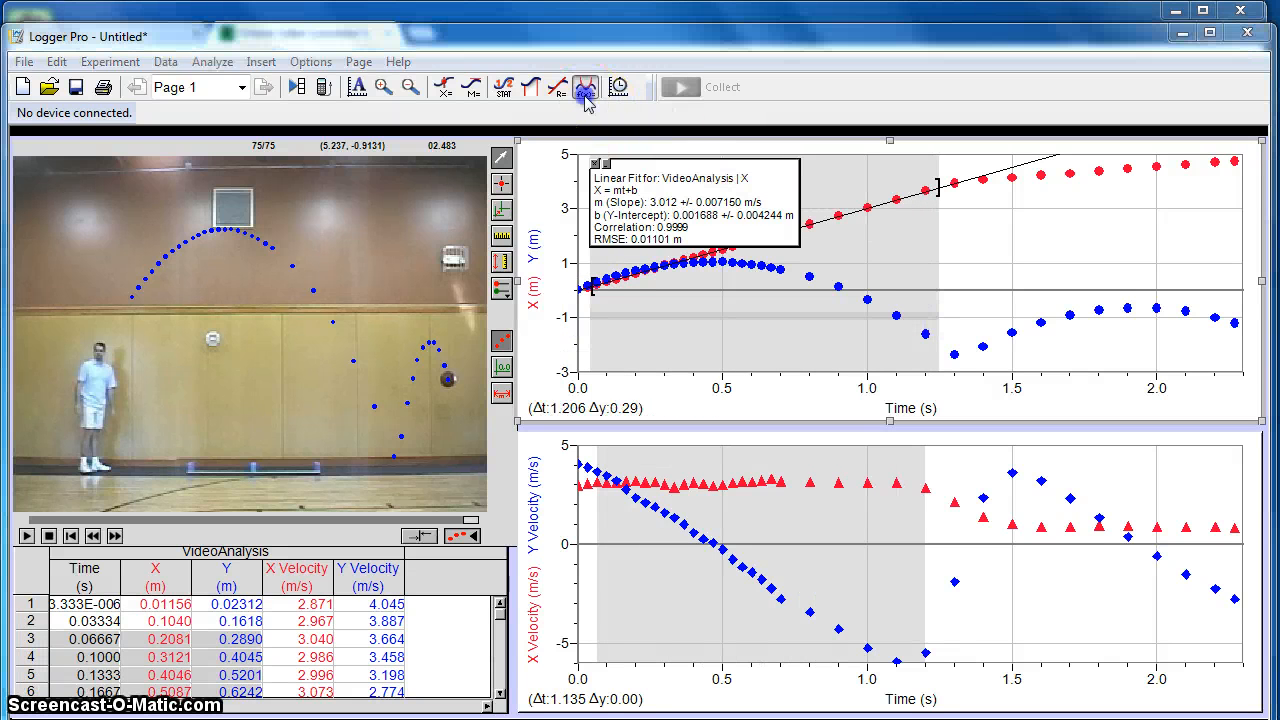
left_click(412, 357)
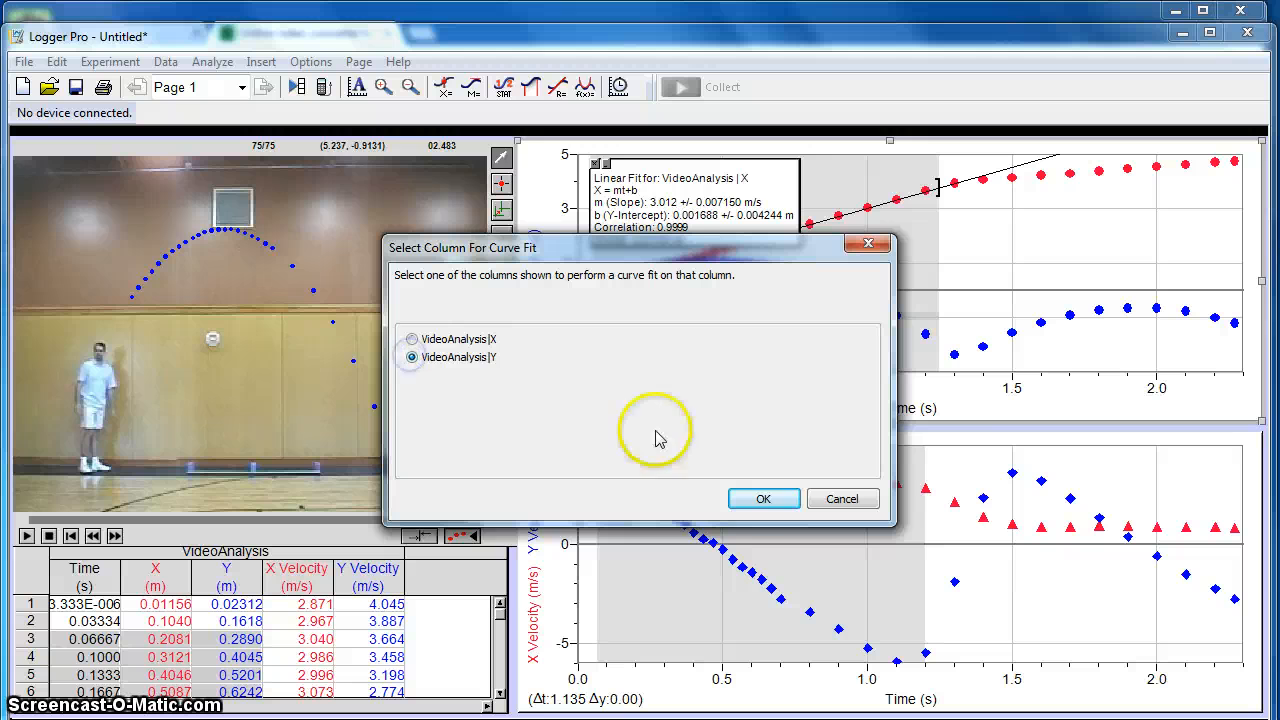
left_click(750, 499)
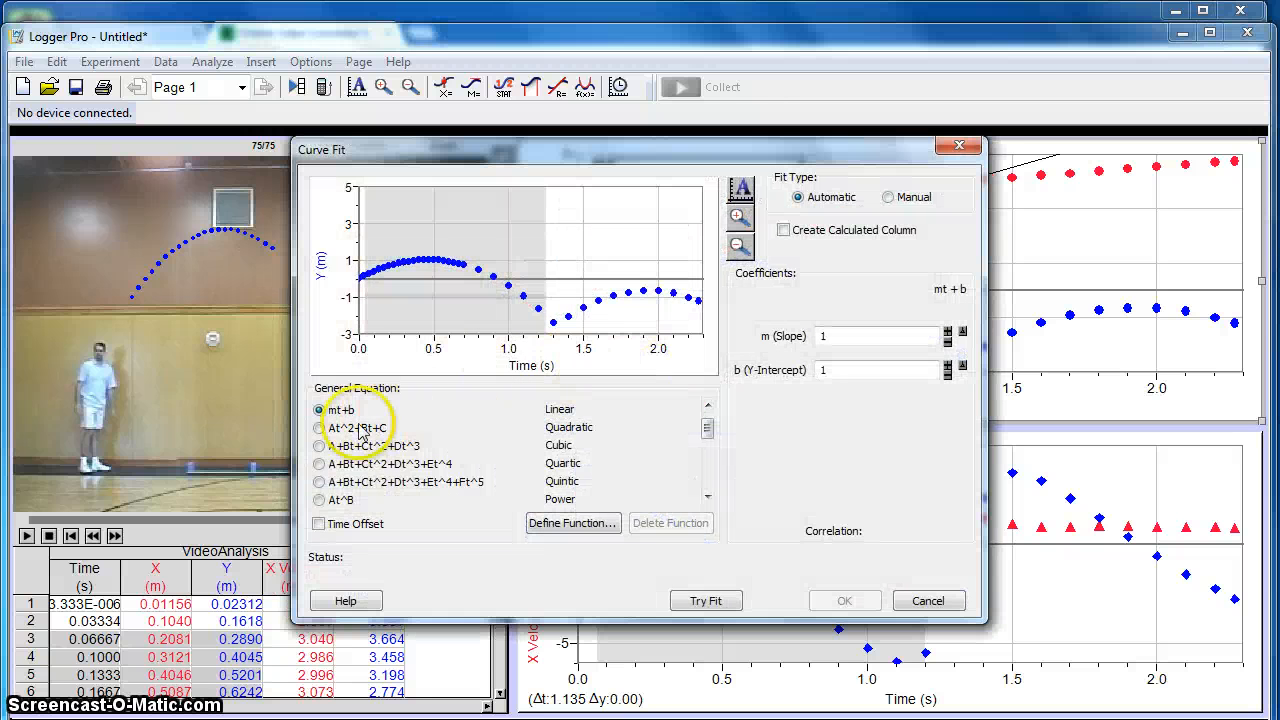
left_click(319, 428)
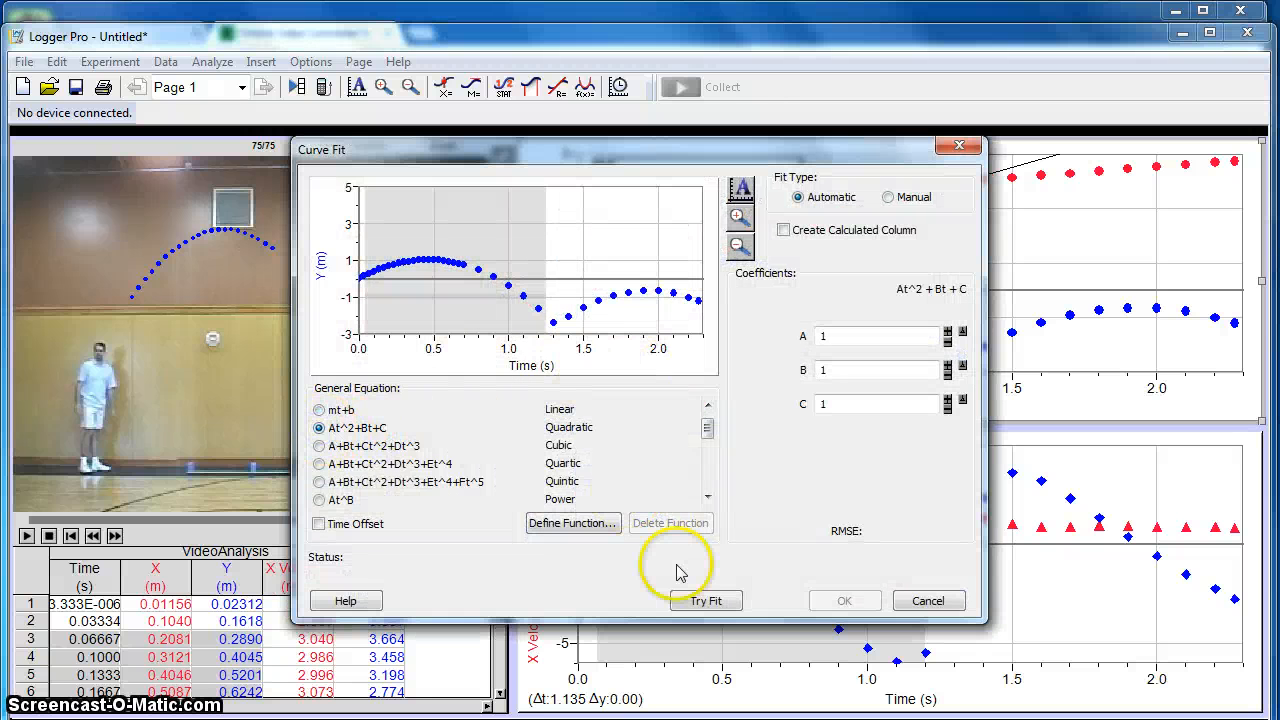
left_click(703, 599)
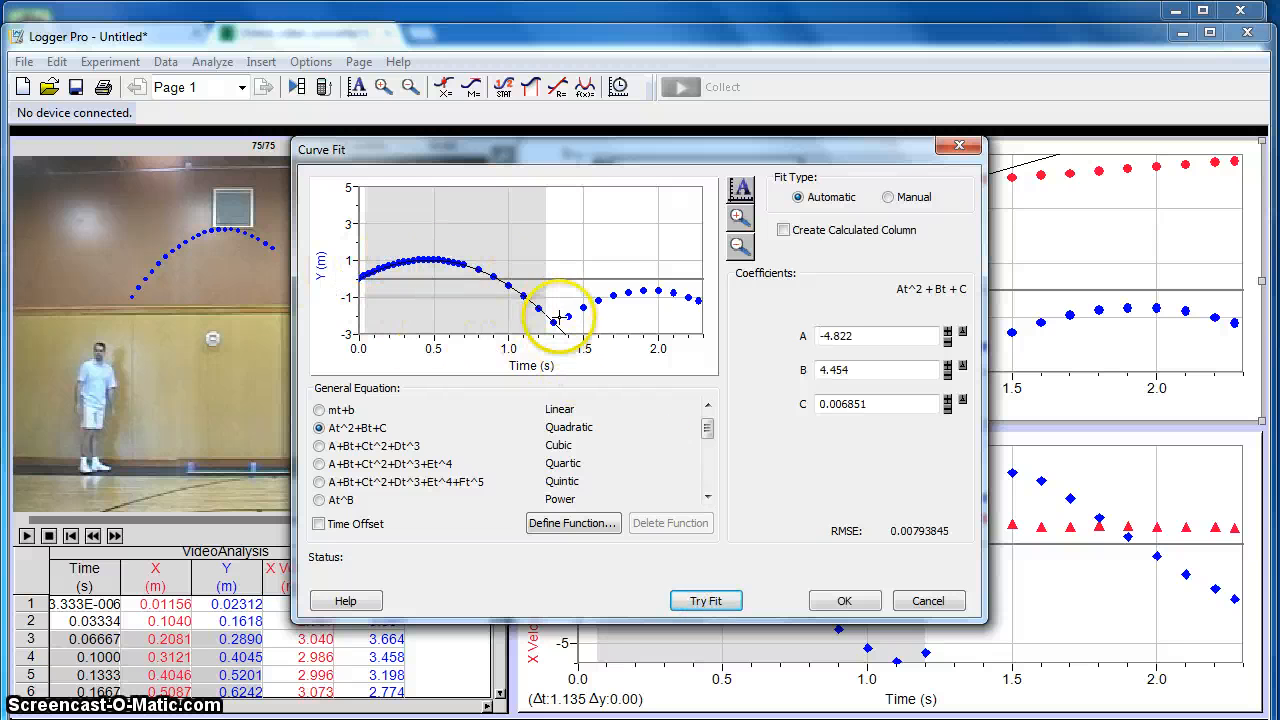
left_click(845, 601)
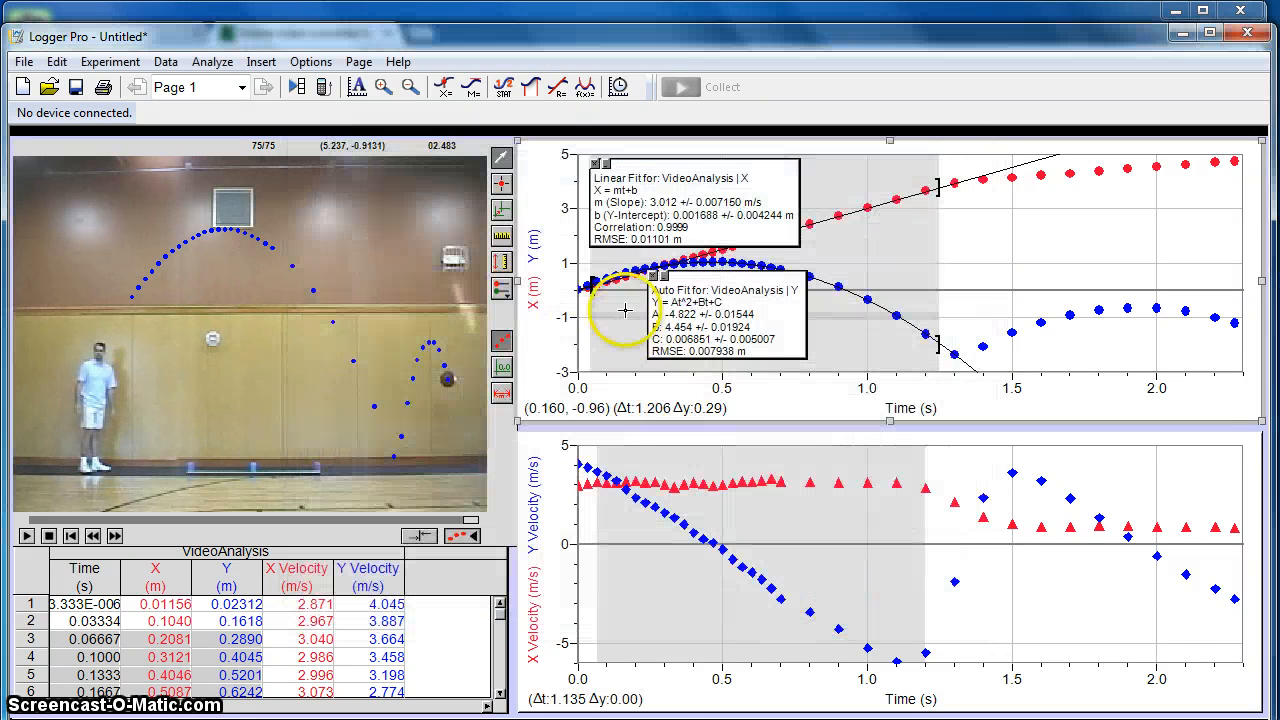
left_click_drag(760, 334, 763, 343)
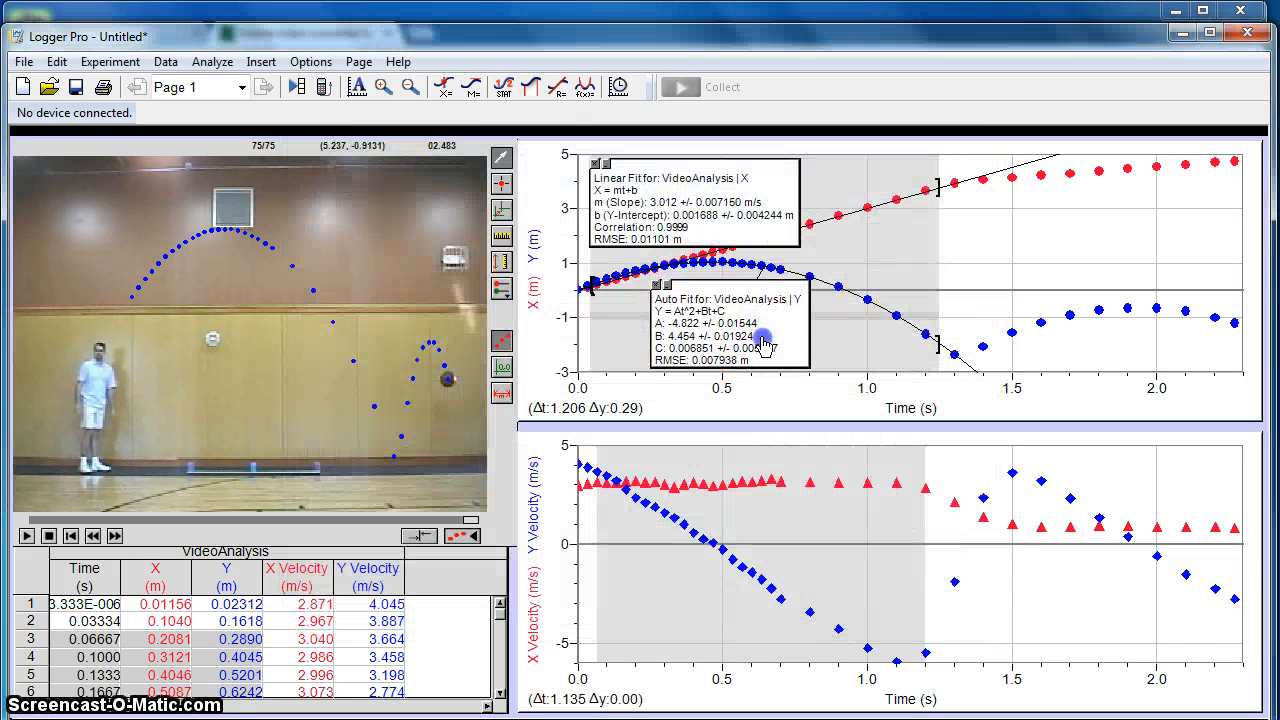
- Fit a linear mt+b curve to the X position data after the bounce, from about 1.34 to 2.3 s
mouse_move(966, 340)
left_mouse_down()
mouse_move(1162, 293)
mouse_move(1240, 313)
left_mouse_up()
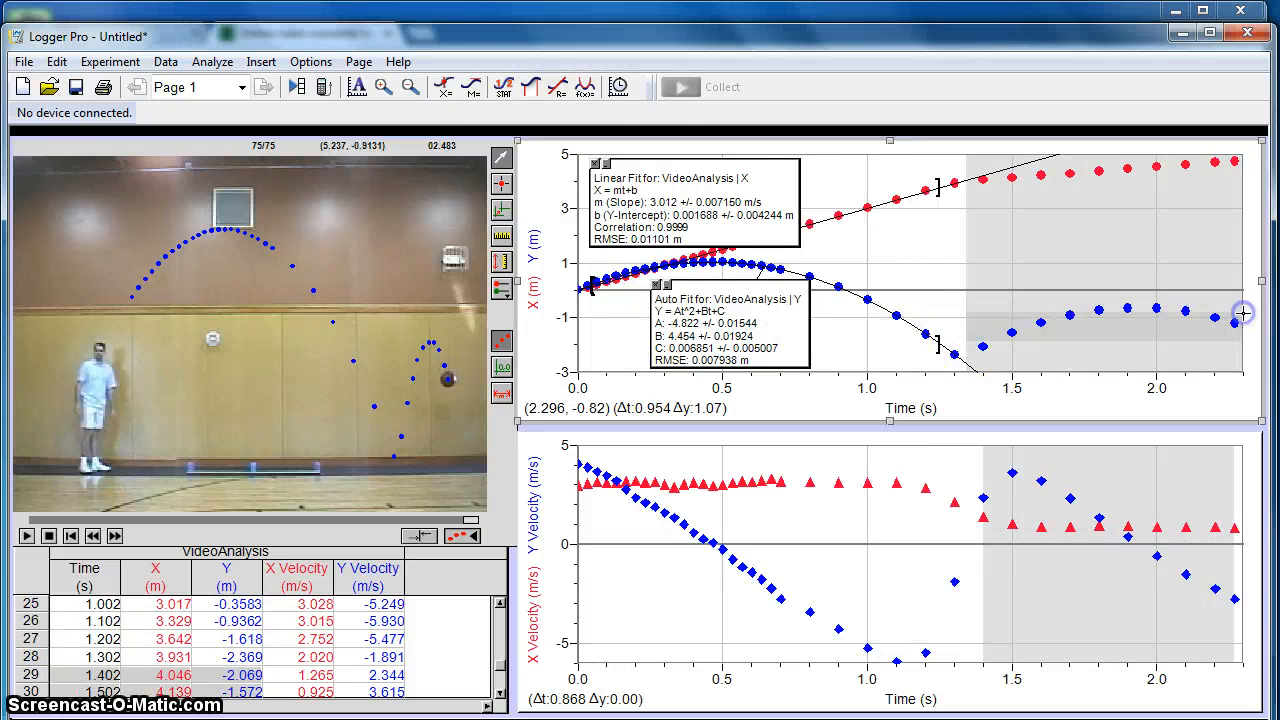
left_click(585, 87)
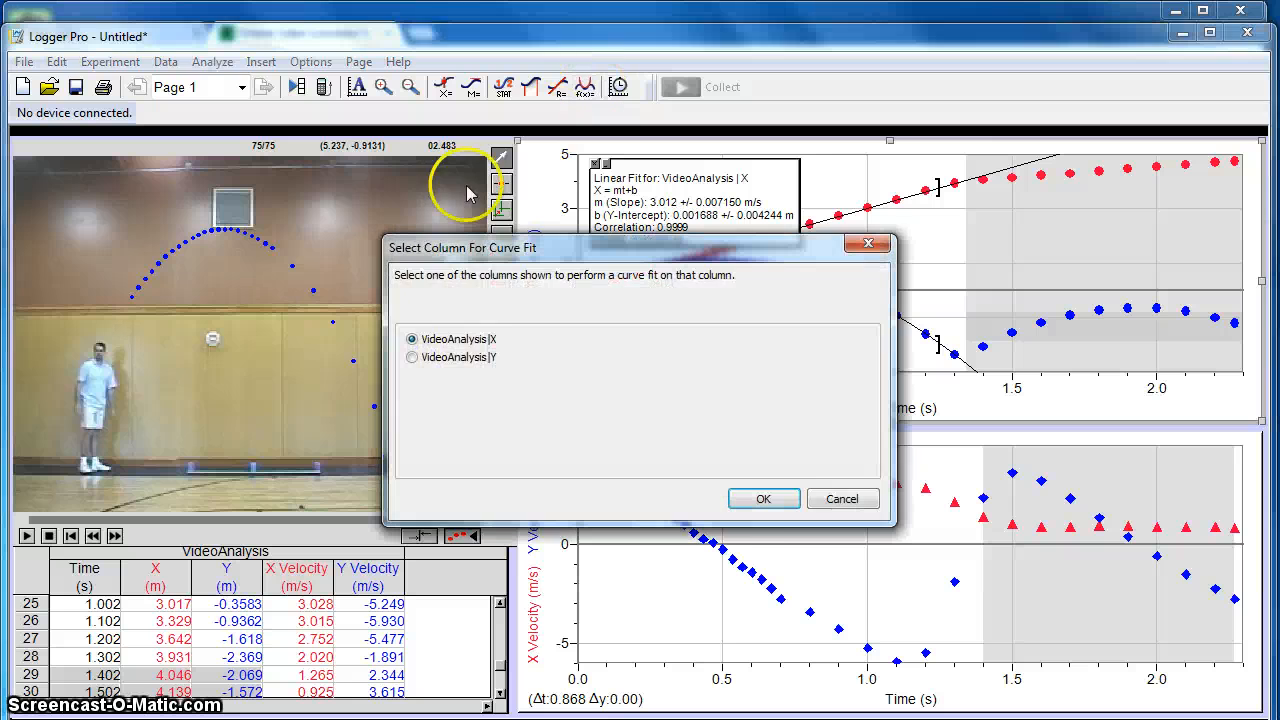
left_click(763, 498)
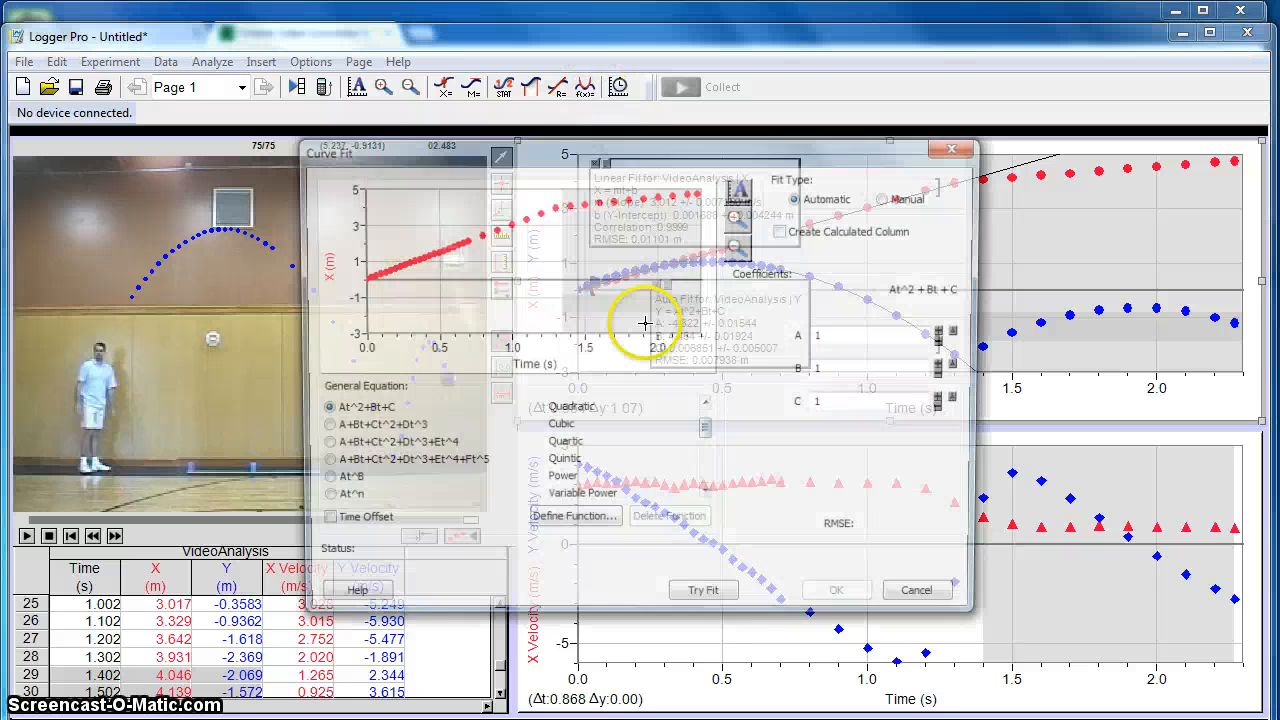
left_click(707, 404)
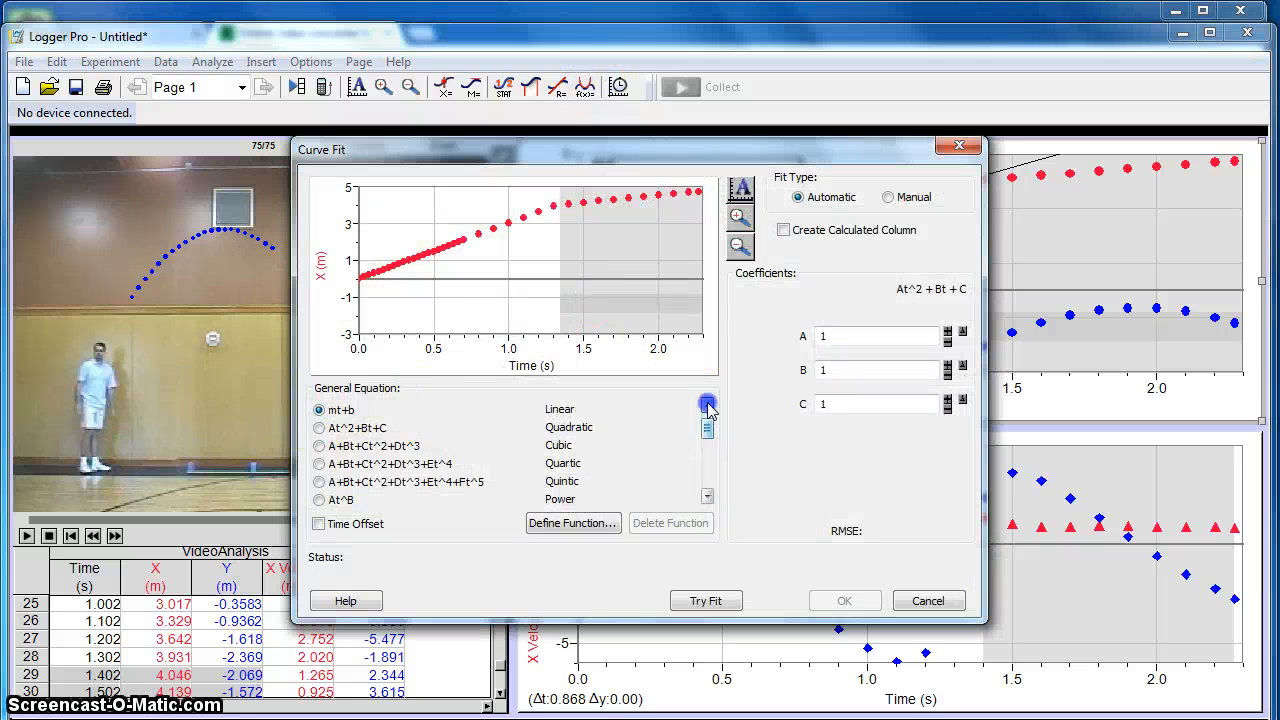
left_click(348, 411)
left_click(705, 600)
left_click(845, 599)
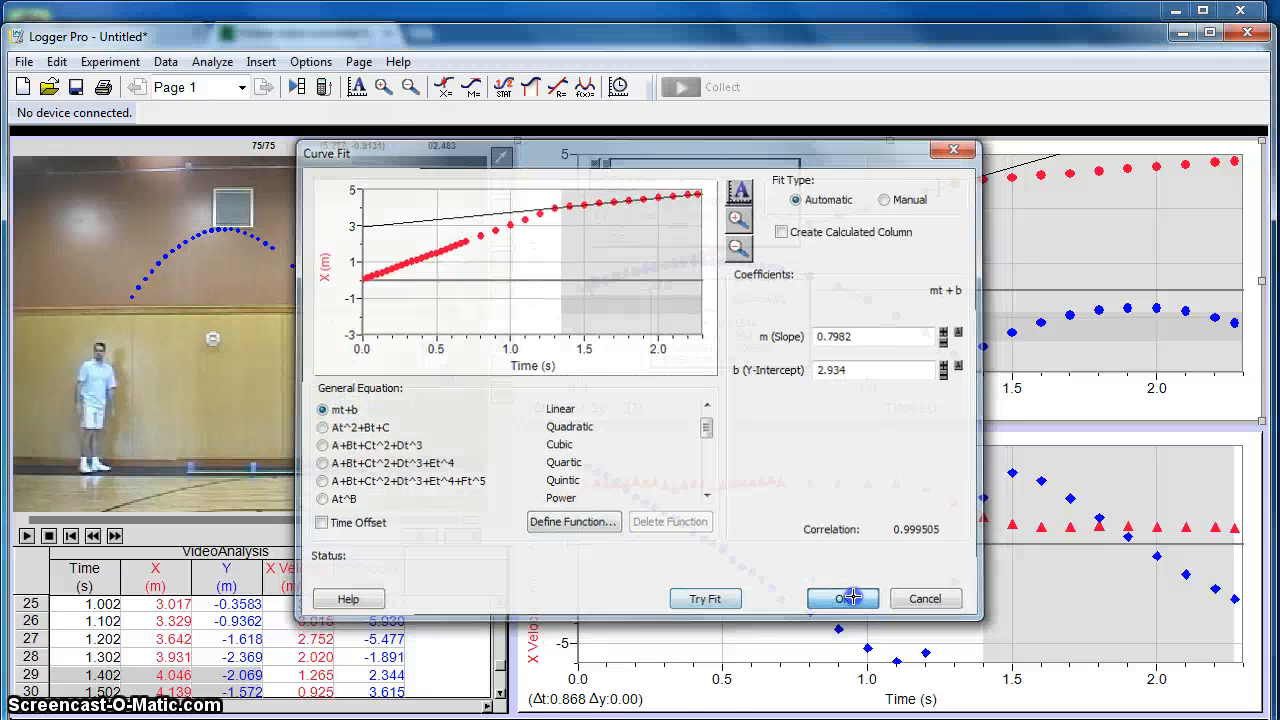
- Fit a quadratic At^2+Bt+C curve to the Y position data after the bounce, from about 1.37 to 2.29 s
left_click_drag(975, 334, 1240, 285)
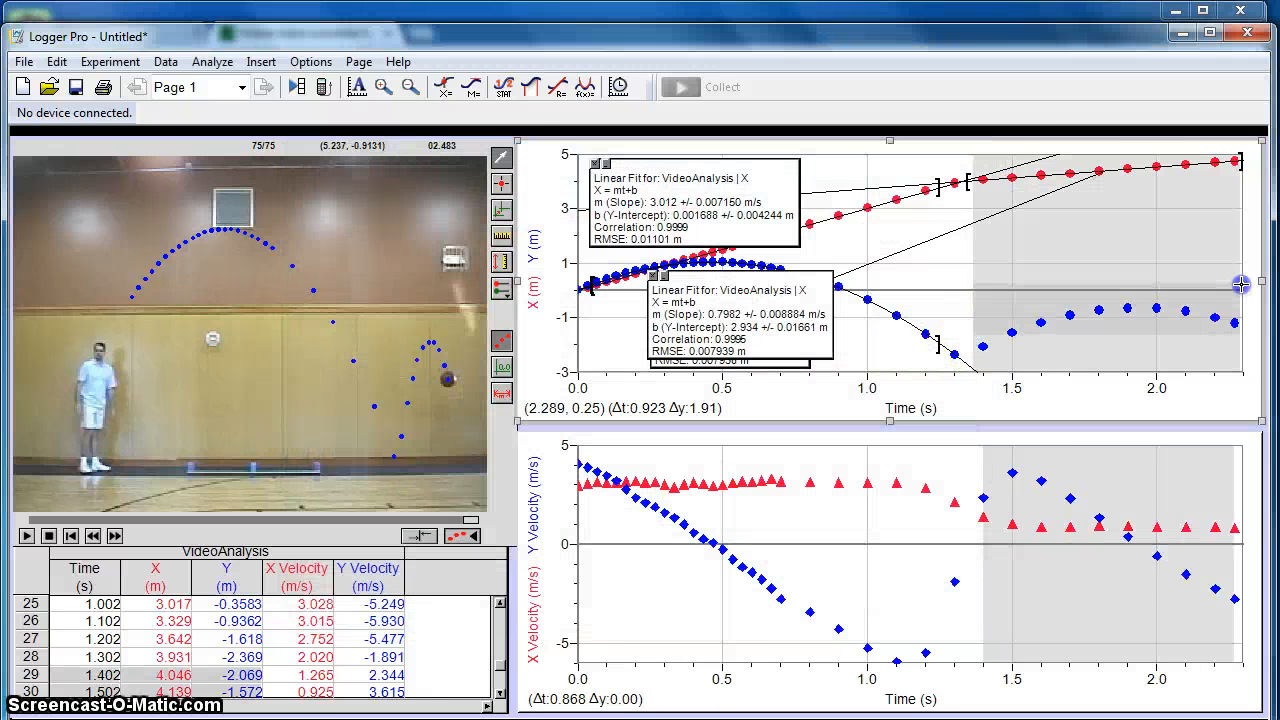
left_click(585, 87)
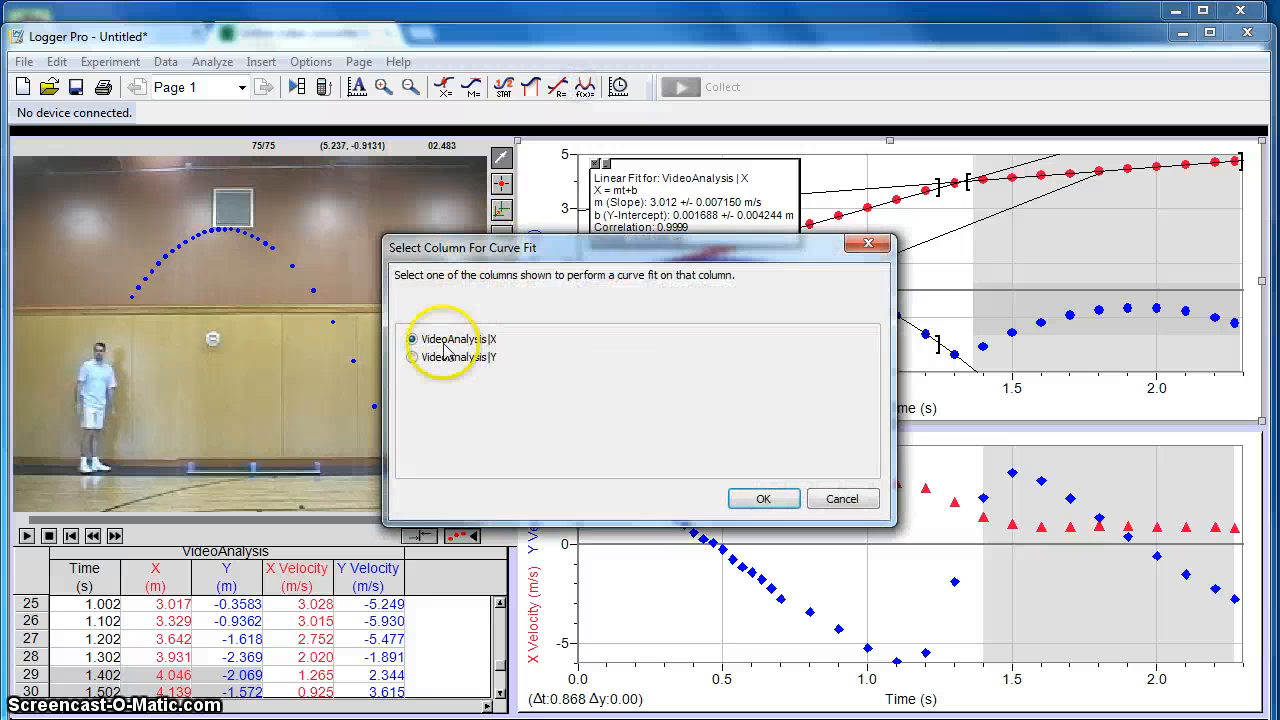
left_click(440, 356)
left_click(750, 497)
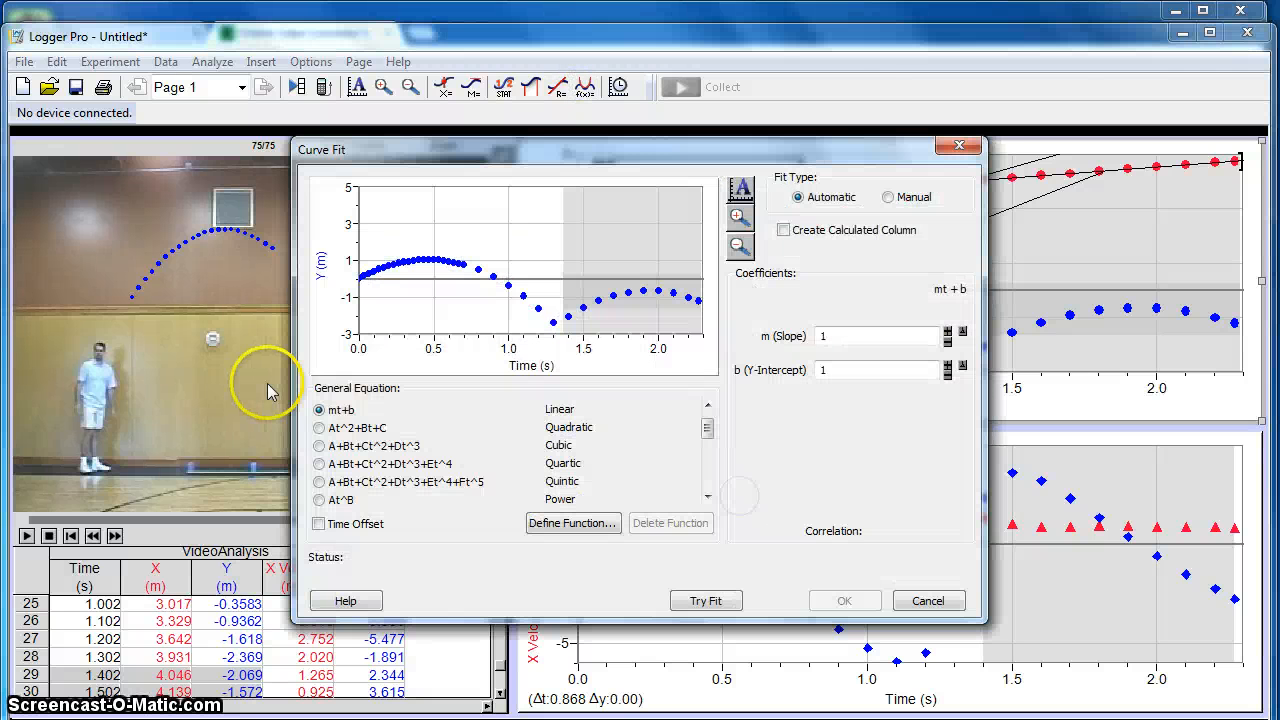
left_click(345, 427)
left_click(720, 601)
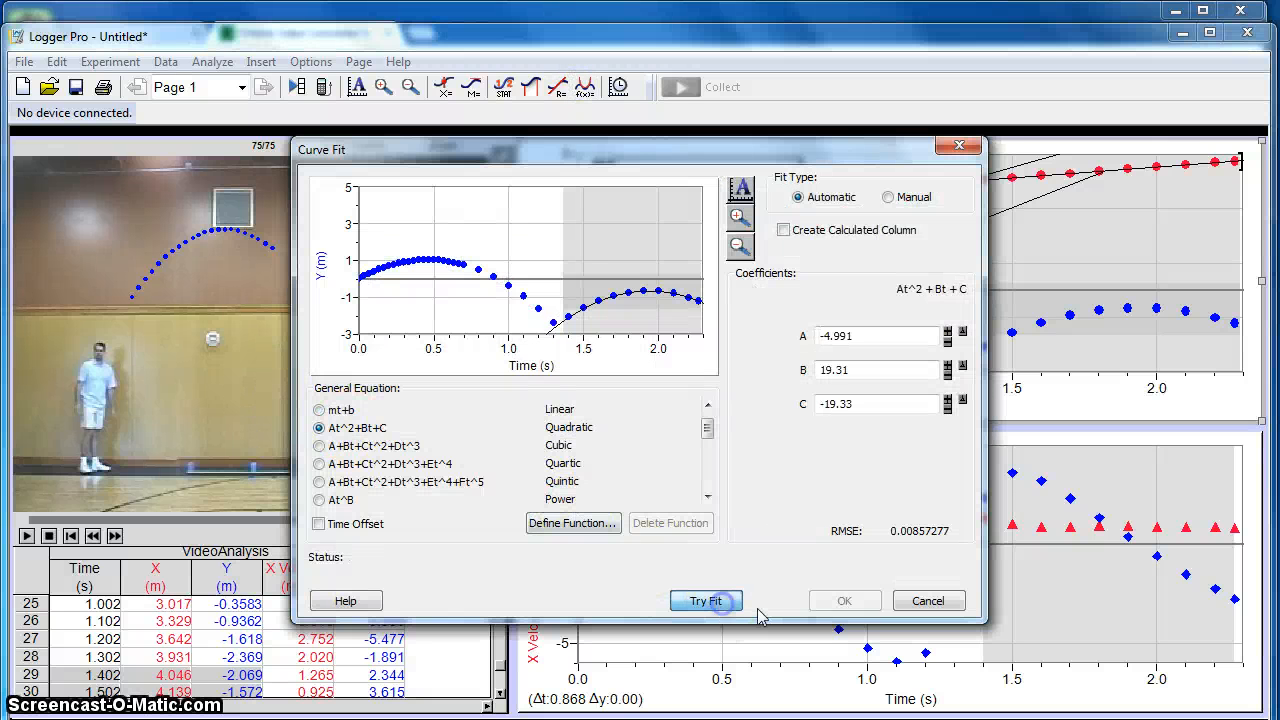
left_click(840, 600)
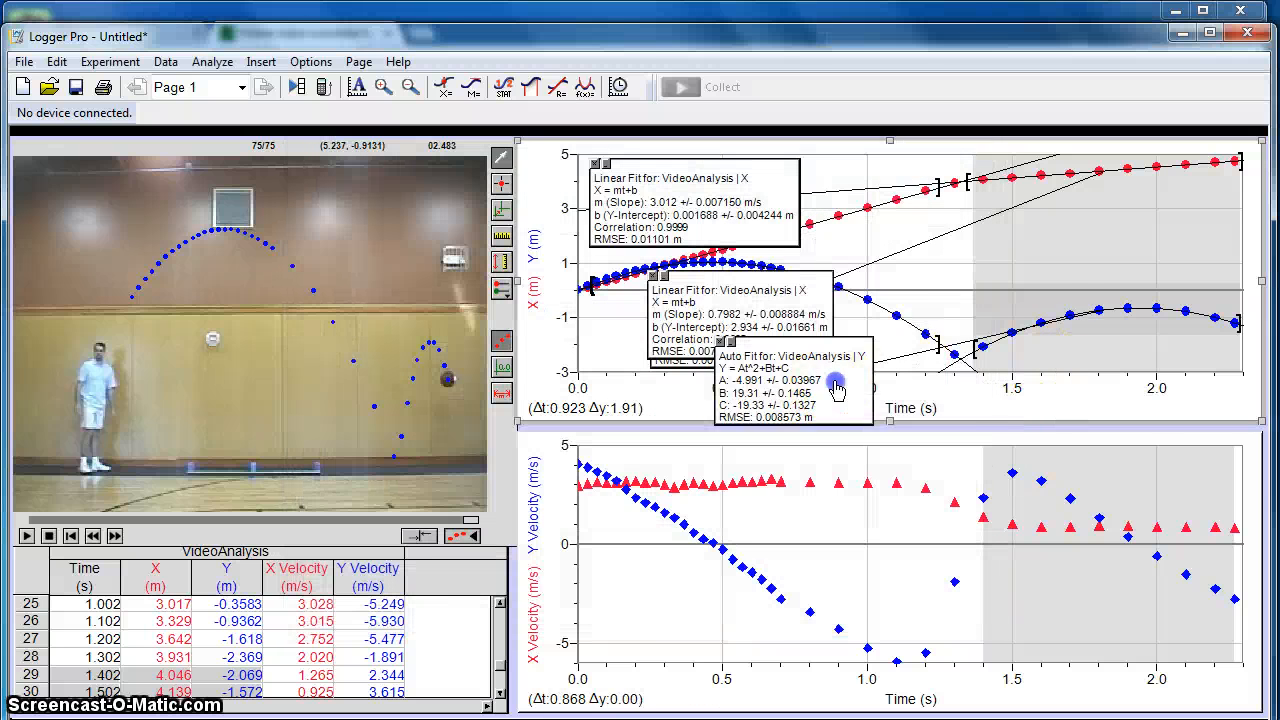
- Rearrange the position graph's fit results boxes so both post-bounce boxes sit over the post-bounce data and none overlap
left_click_drag(836, 390, 1099, 313)
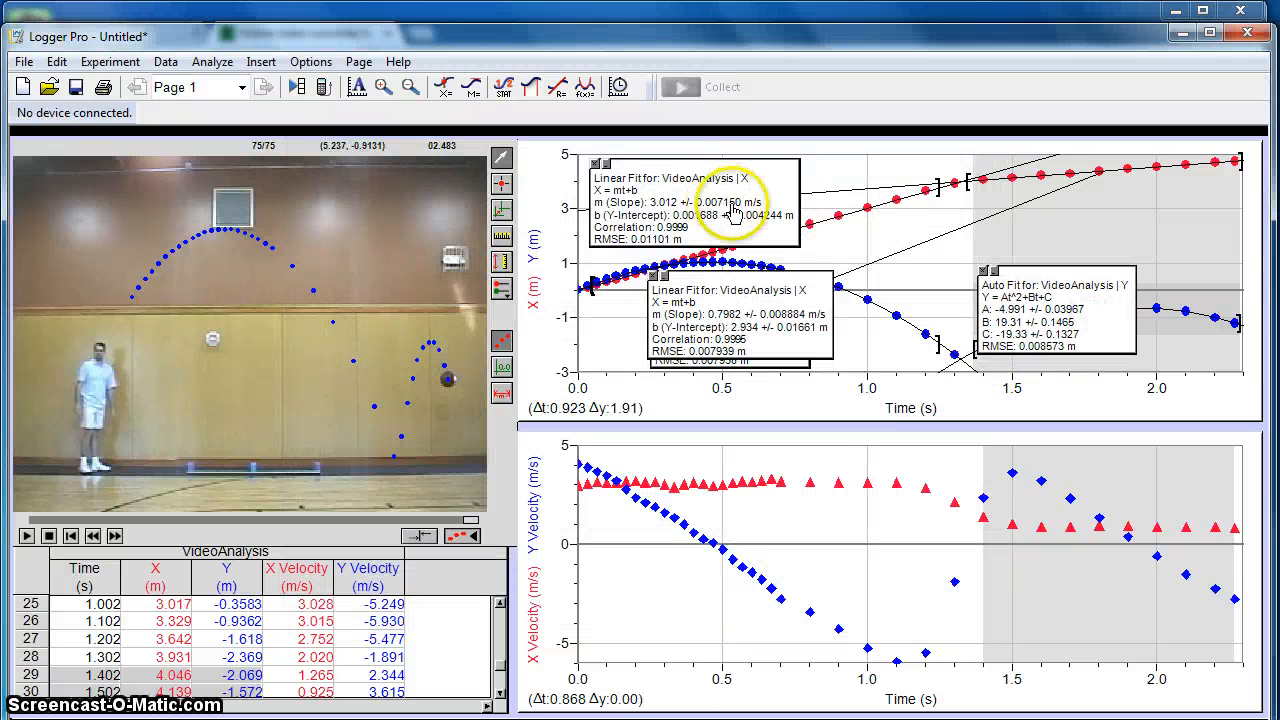
mouse_move(735, 212)
left_mouse_down()
mouse_move(885, 220)
mouse_move(857, 228)
mouse_move(737, 206)
mouse_move(729, 219)
left_mouse_up()
left_click_drag(784, 303, 1141, 190)
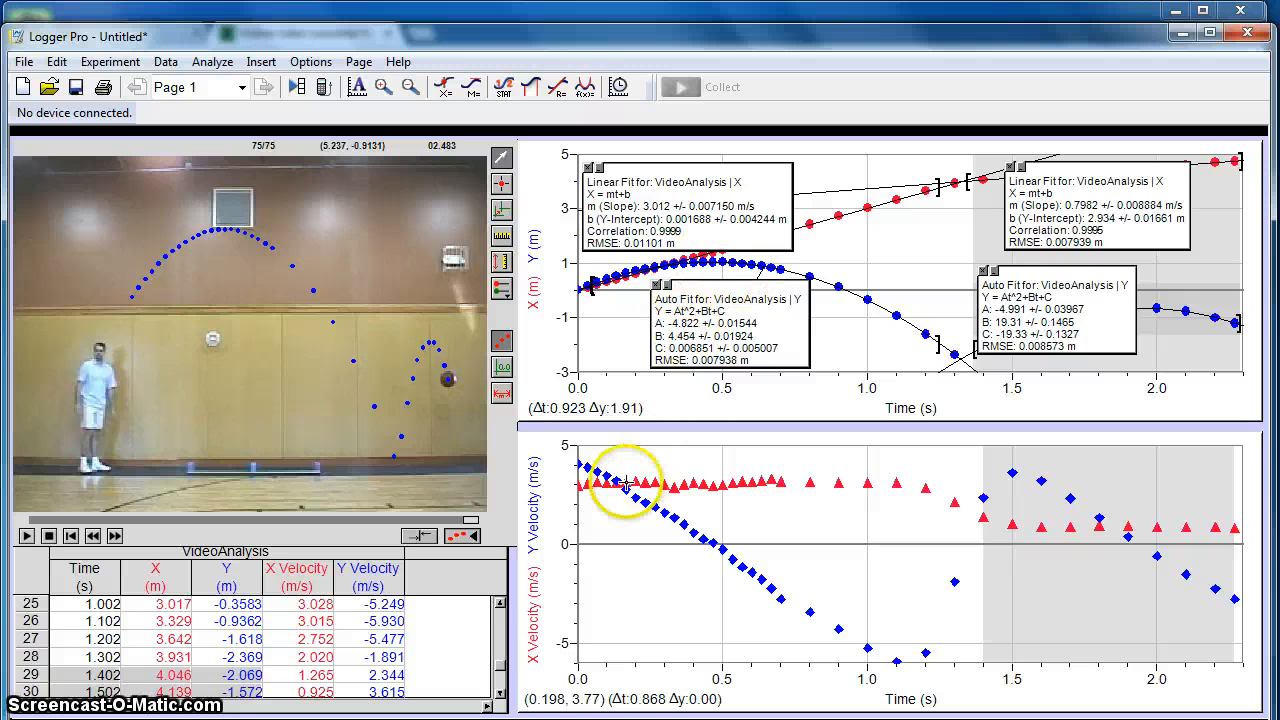
- Fit a linear mt+b curve to the X Velocity data up to about 0.94 s and move its results box off the Y Velocity points
left_click_drag(580, 465, 872, 451)
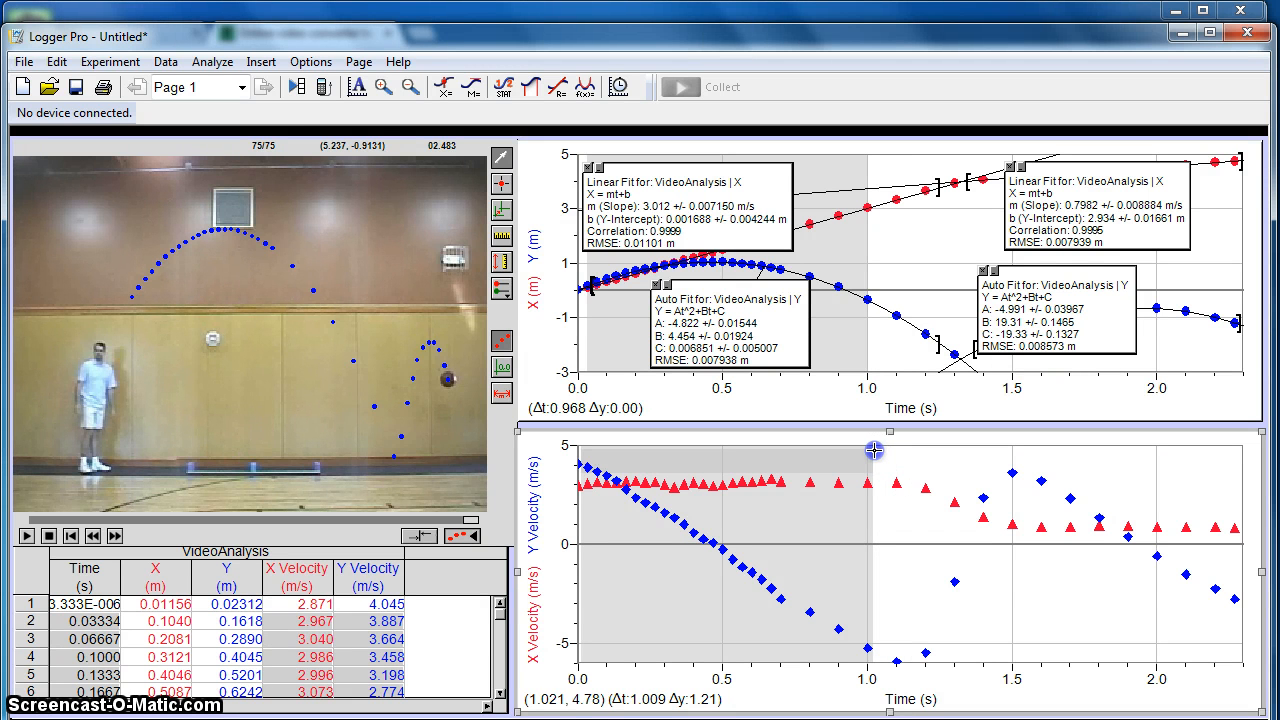
mouse_move(874, 451)
left_mouse_down()
mouse_move(946, 451)
mouse_move(854, 456)
left_mouse_up()
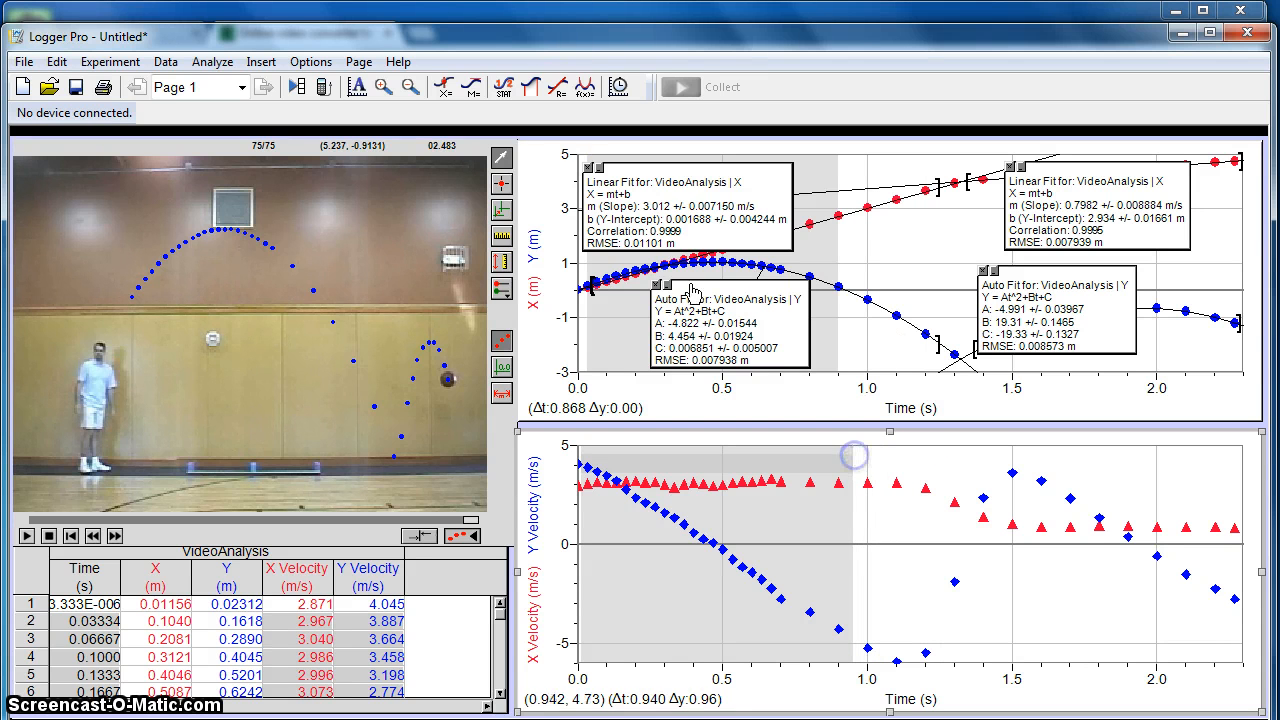
left_click(557, 87)
left_click(412, 340)
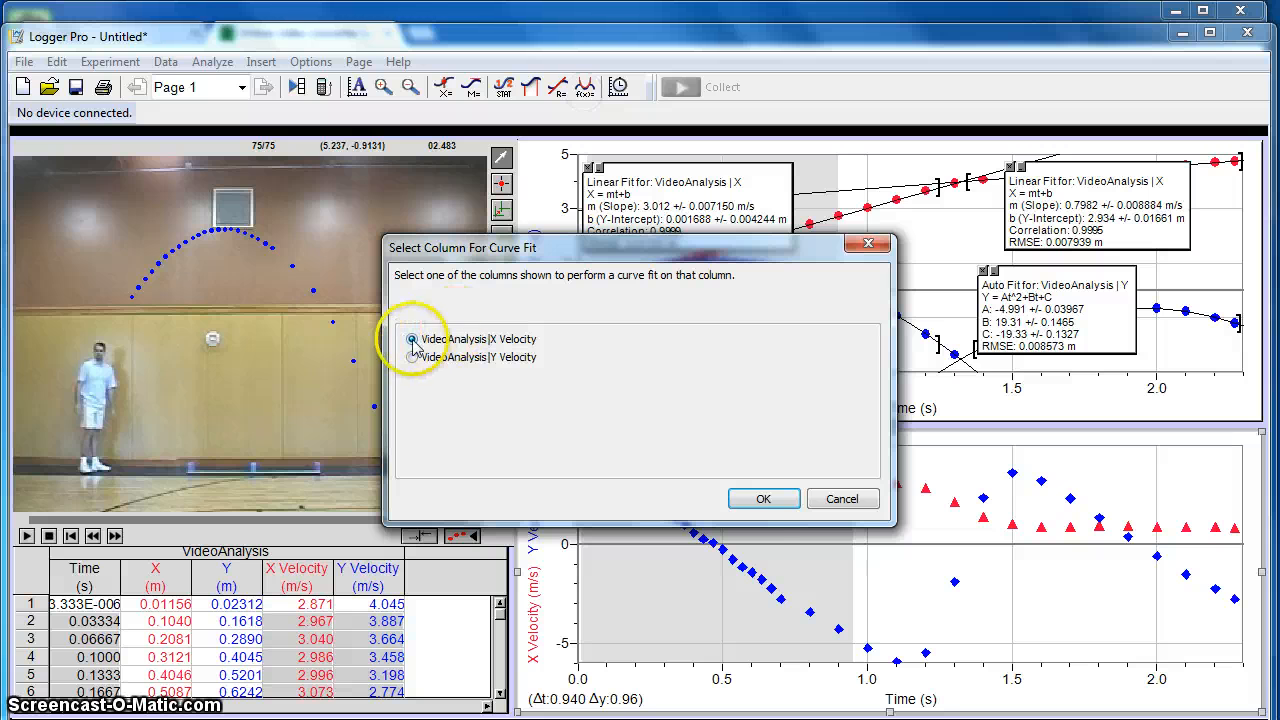
left_click(757, 500)
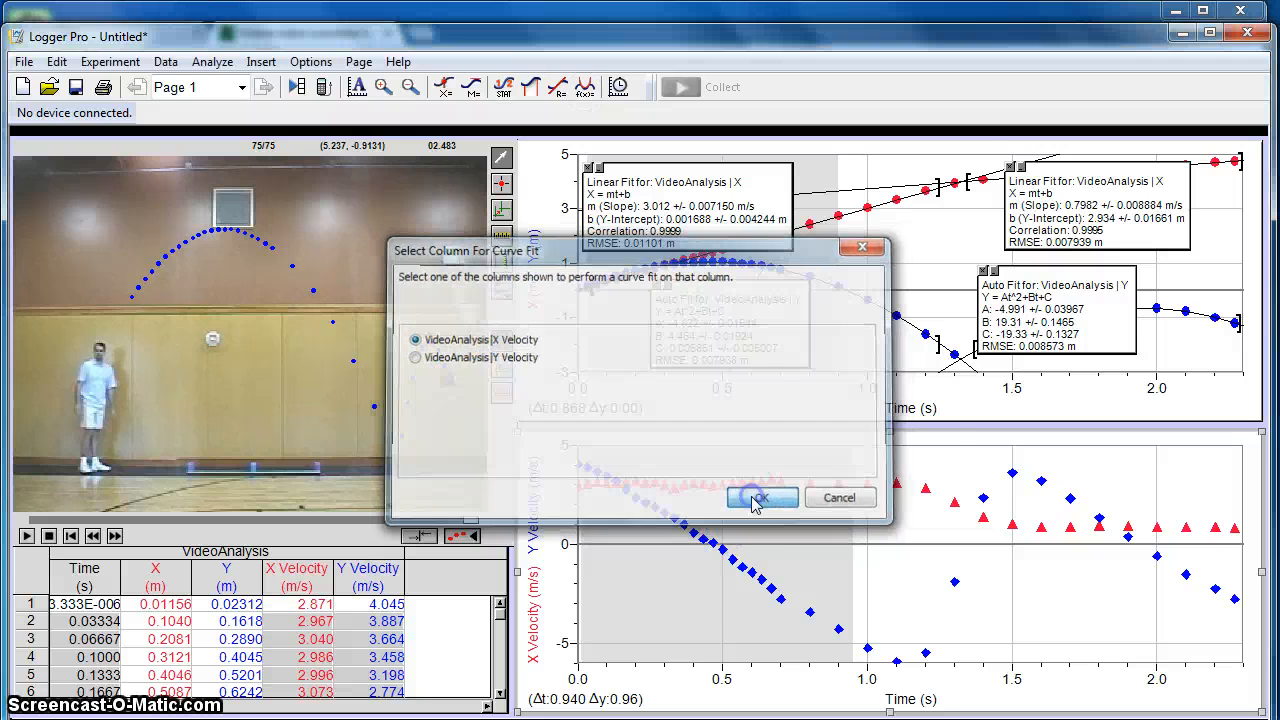
left_click(707, 405)
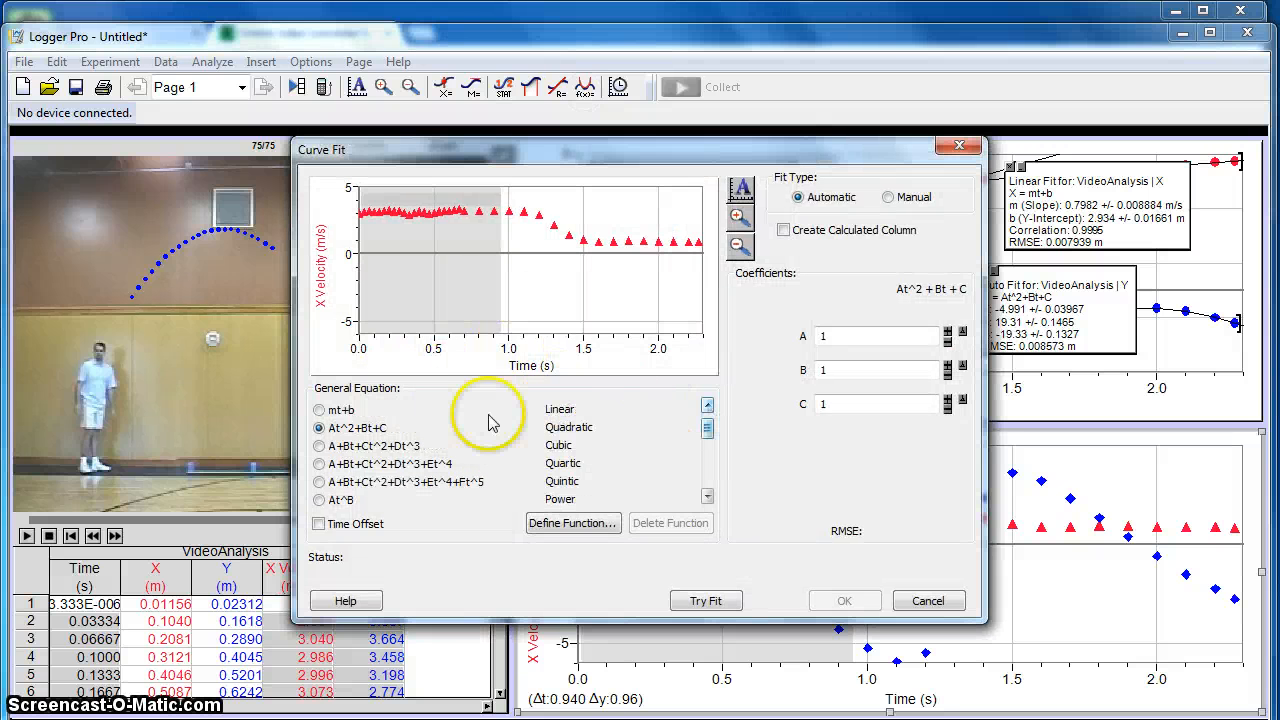
left_click(319, 409)
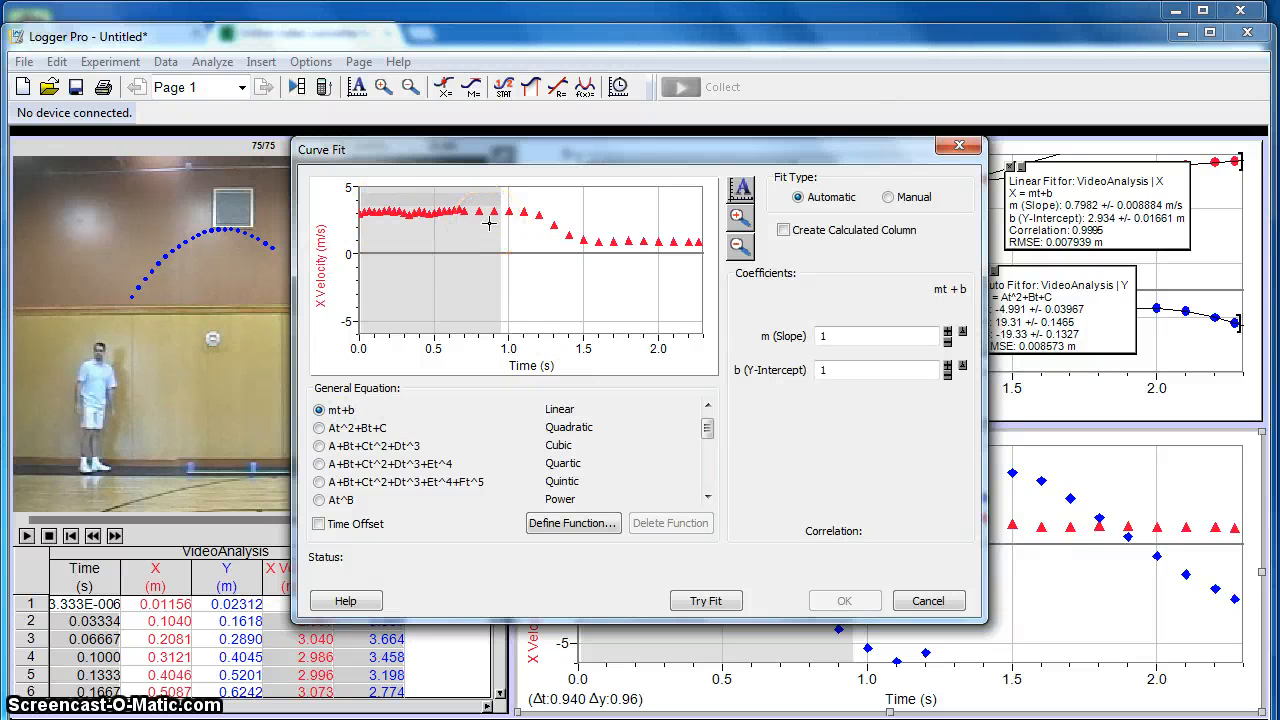
left_click(705, 601)
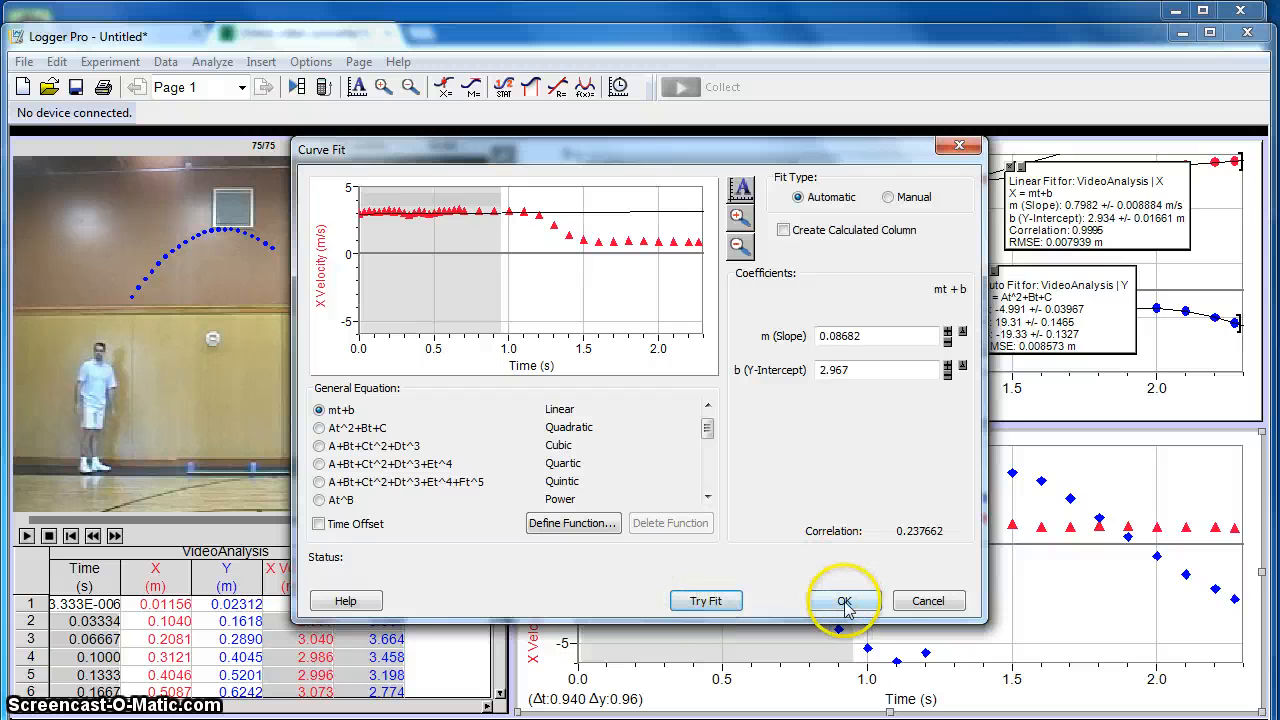
left_click(847, 602)
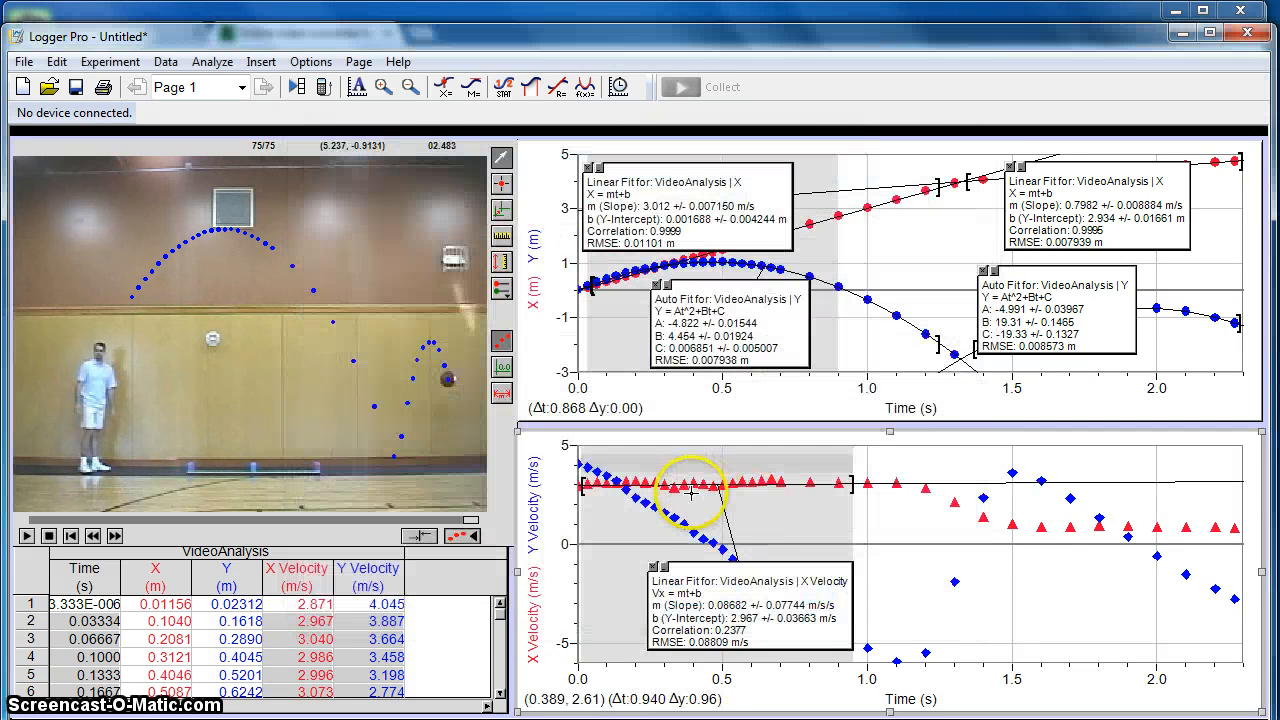
mouse_move(764, 603)
left_mouse_down()
mouse_move(808, 503)
mouse_move(827, 496)
mouse_move(831, 509)
left_mouse_up()
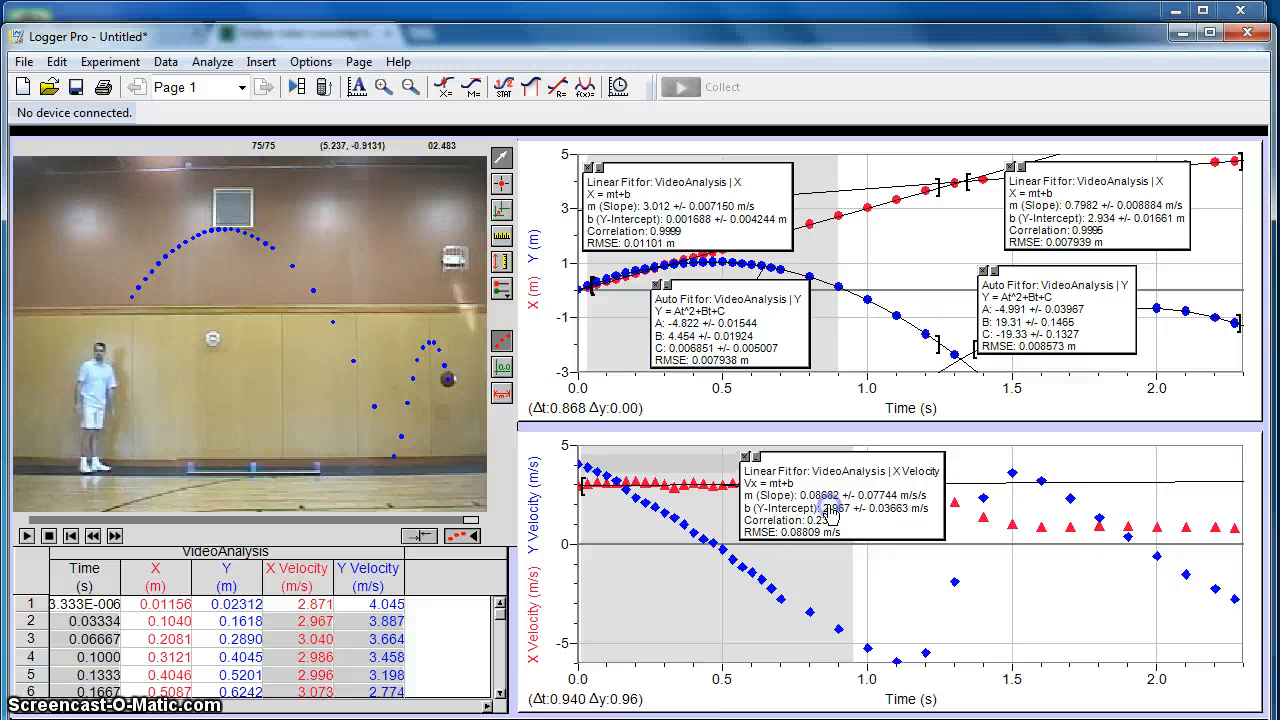
- Fit a linear mt+b curve to the Y Velocity data up to about 1.05 s and place its results box over the empty lower area of the velocity graph
left_click_drag(589, 454, 888, 645)
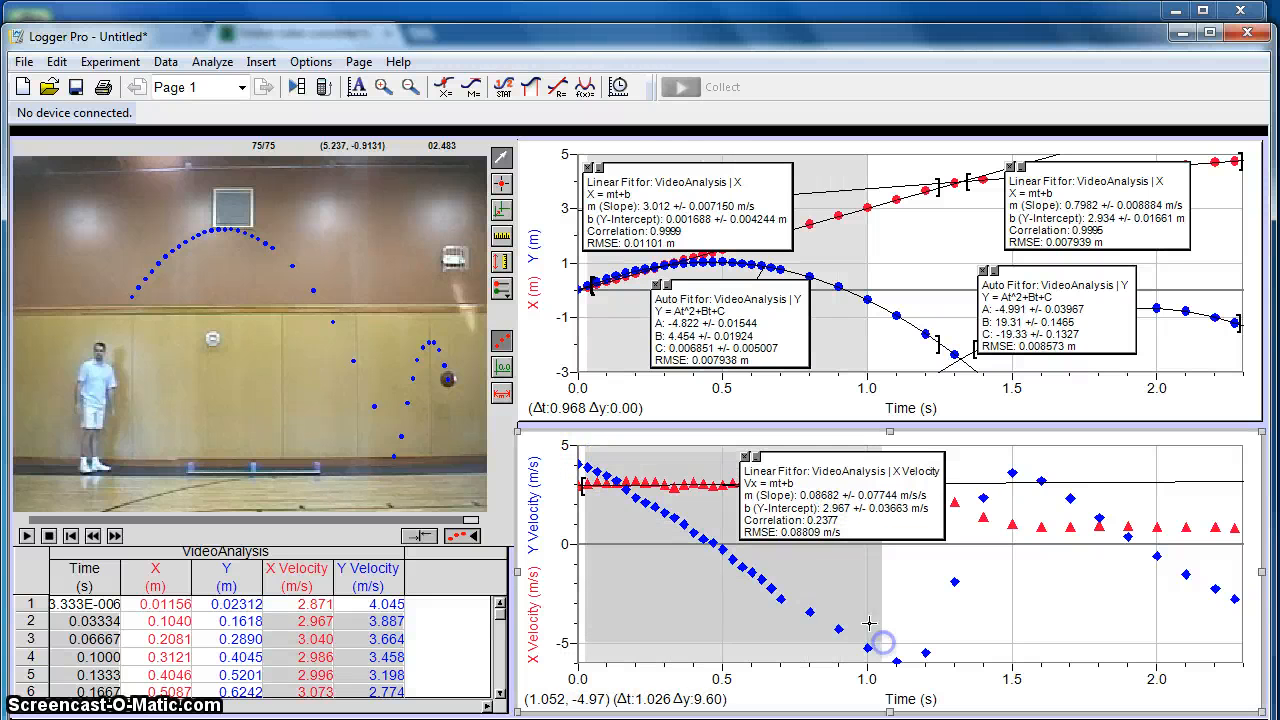
left_click(585, 87)
left_click(459, 364)
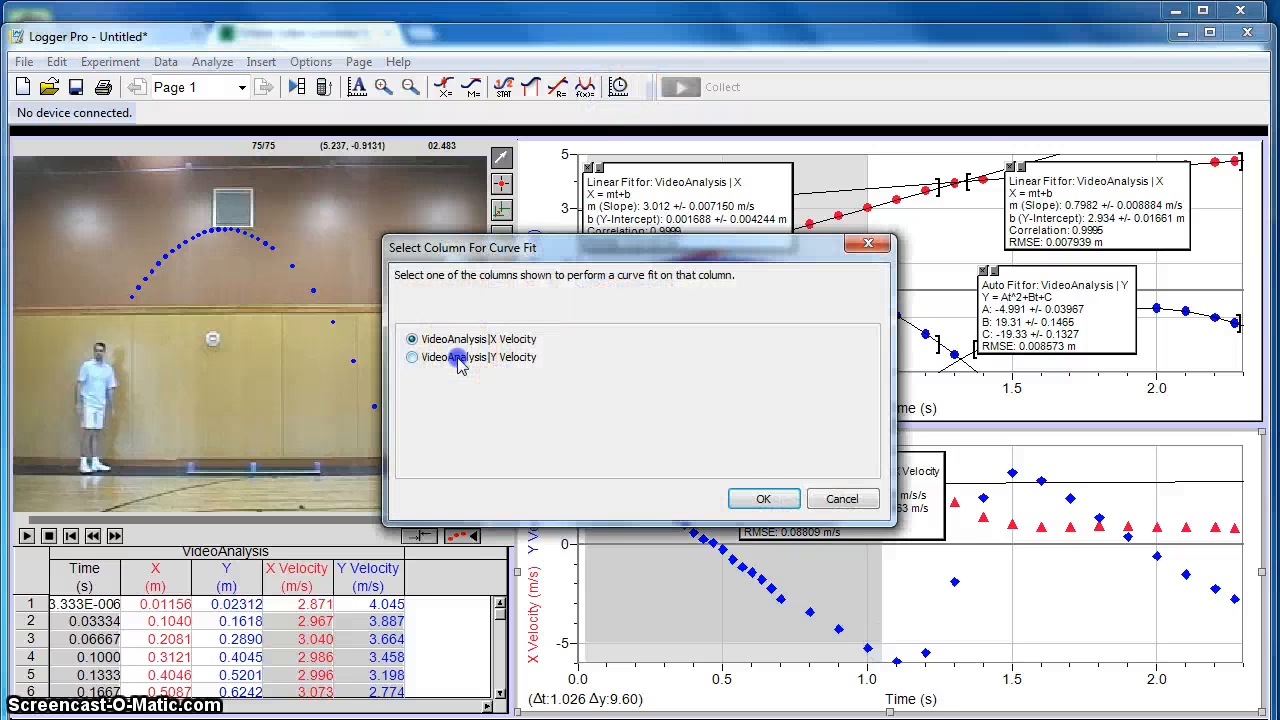
left_click(758, 497)
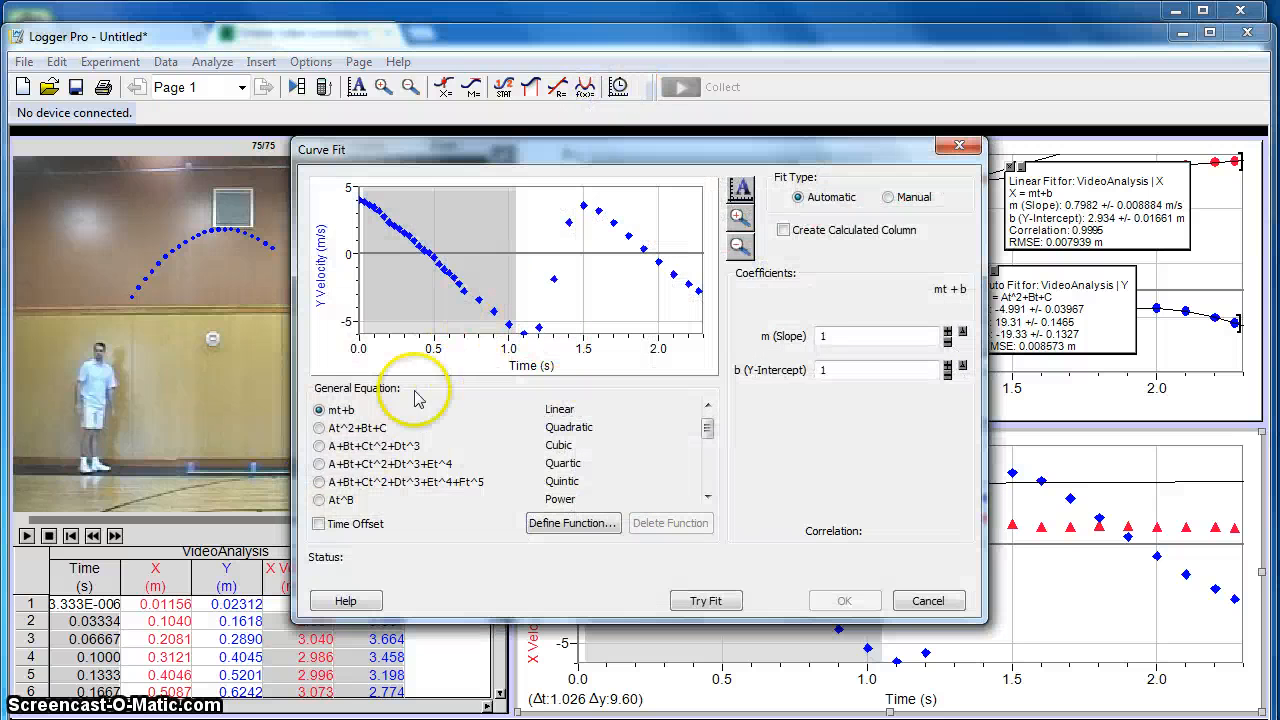
left_click(700, 600)
left_click(844, 600)
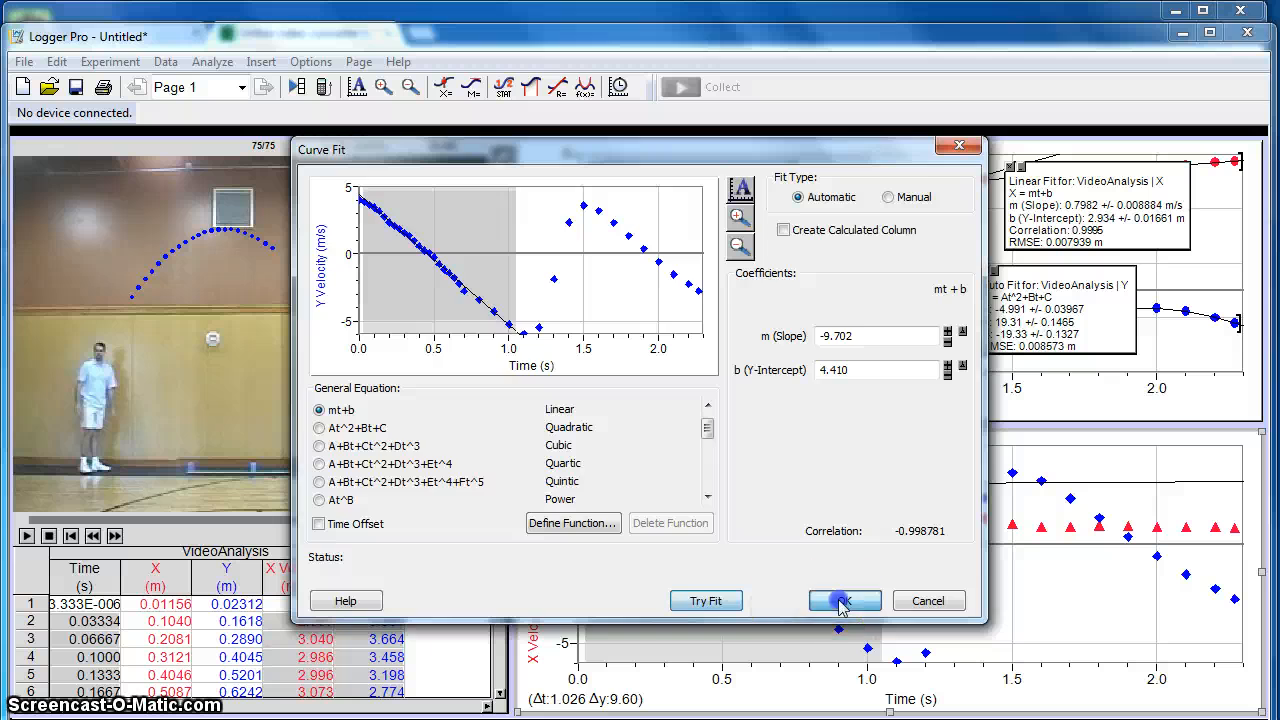
left_click_drag(810, 615, 758, 607)
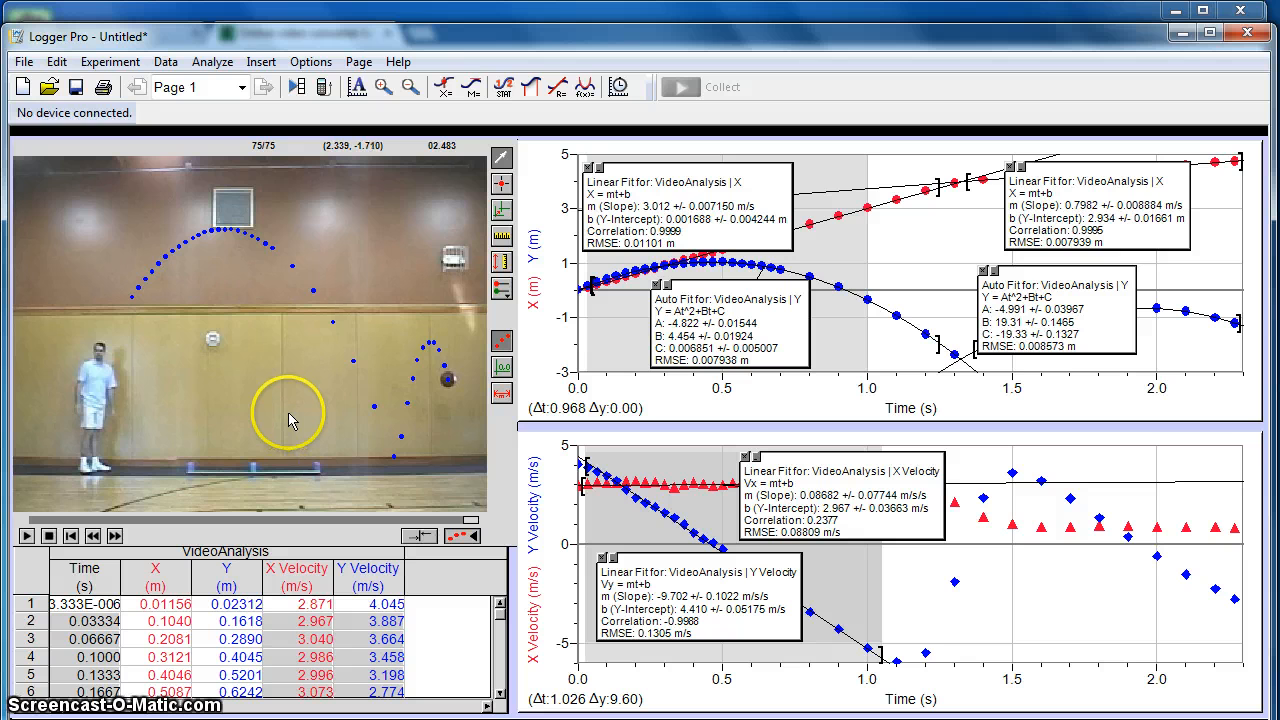
- Switch to the browser and open the video converter to MOV on online-convert.com
left_click(473, 21)
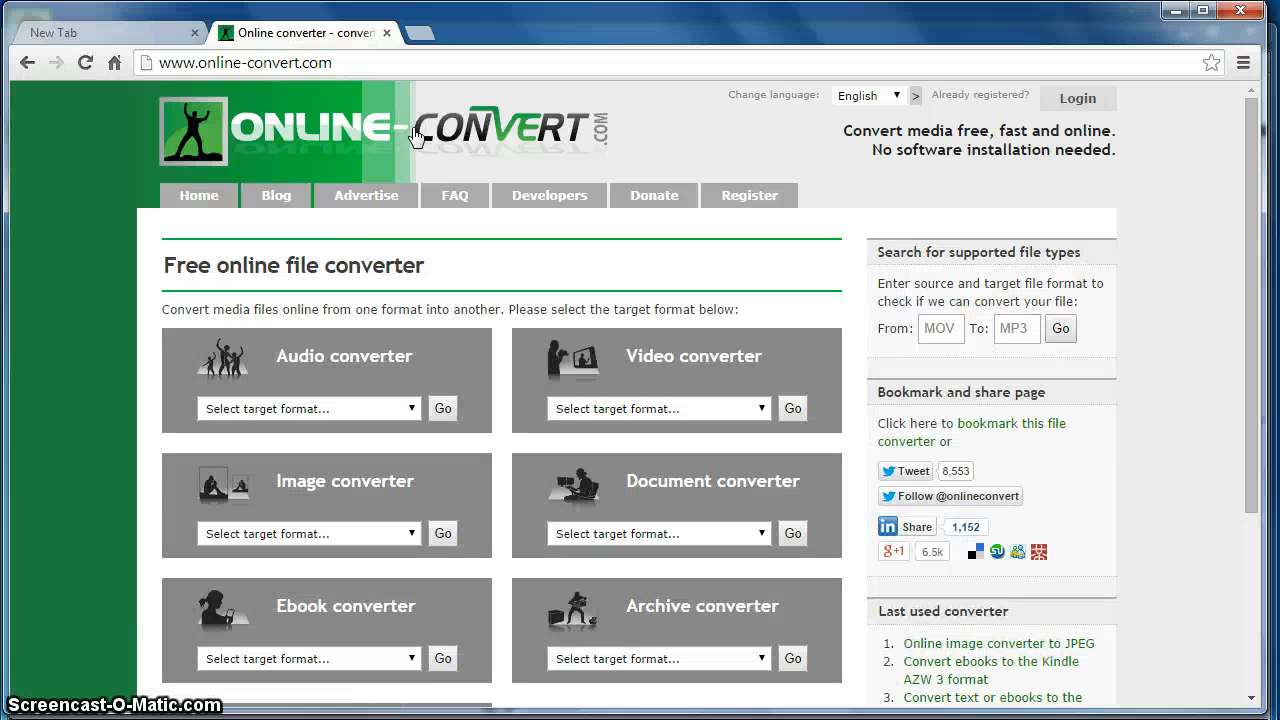
left_click(600, 413)
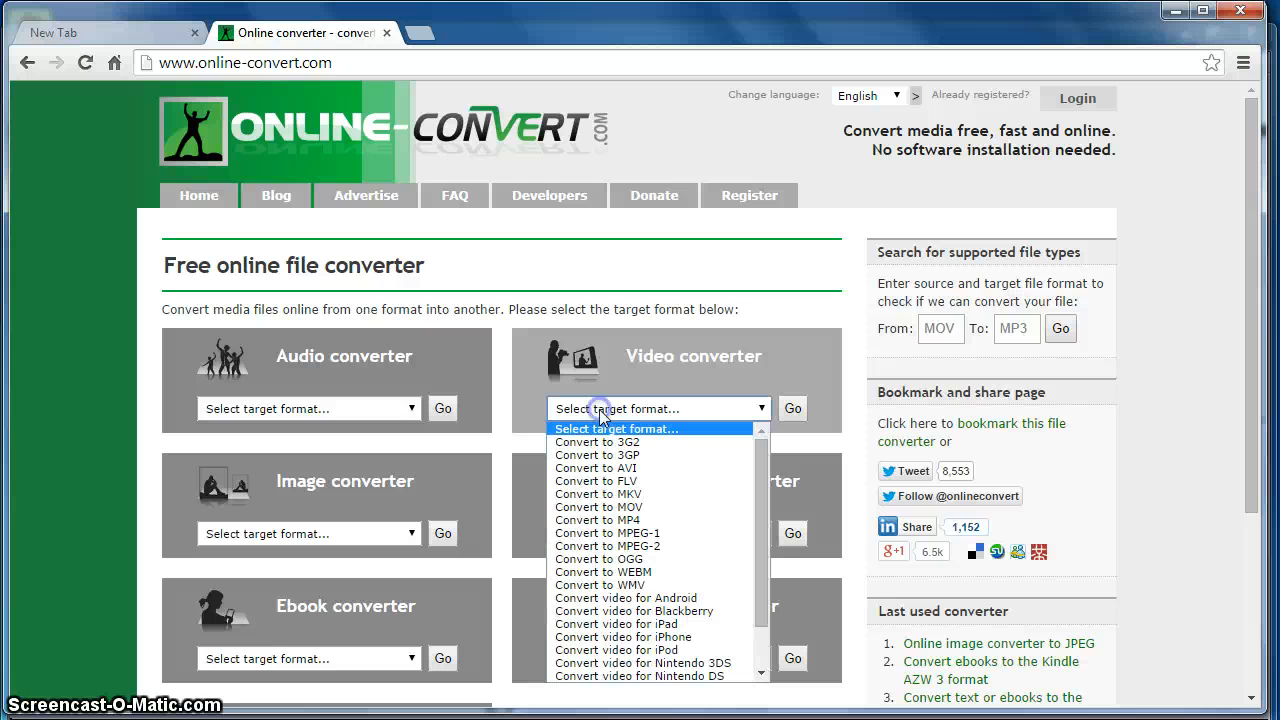
left_click(597, 507)
left_click(791, 408)
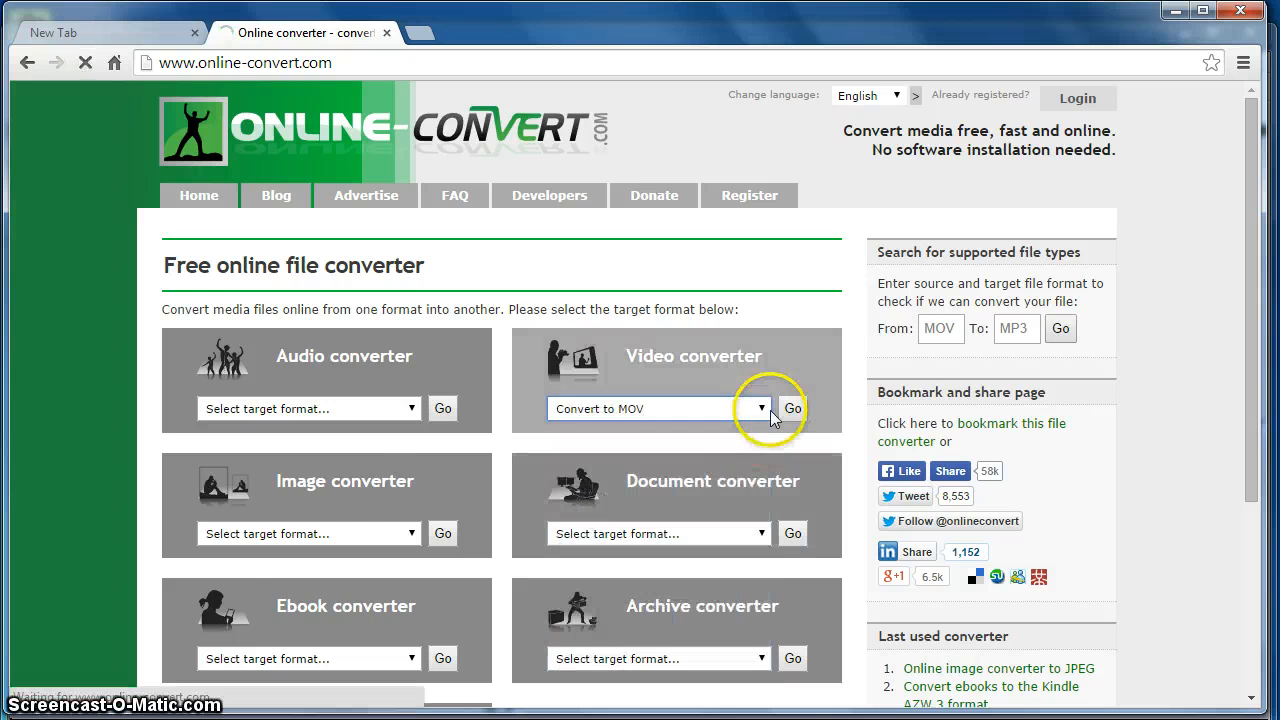
- Examine the file upload choices and optional settings for the MOV conversion, and return to Logger Pro
scroll(620, 426, "down", 2)
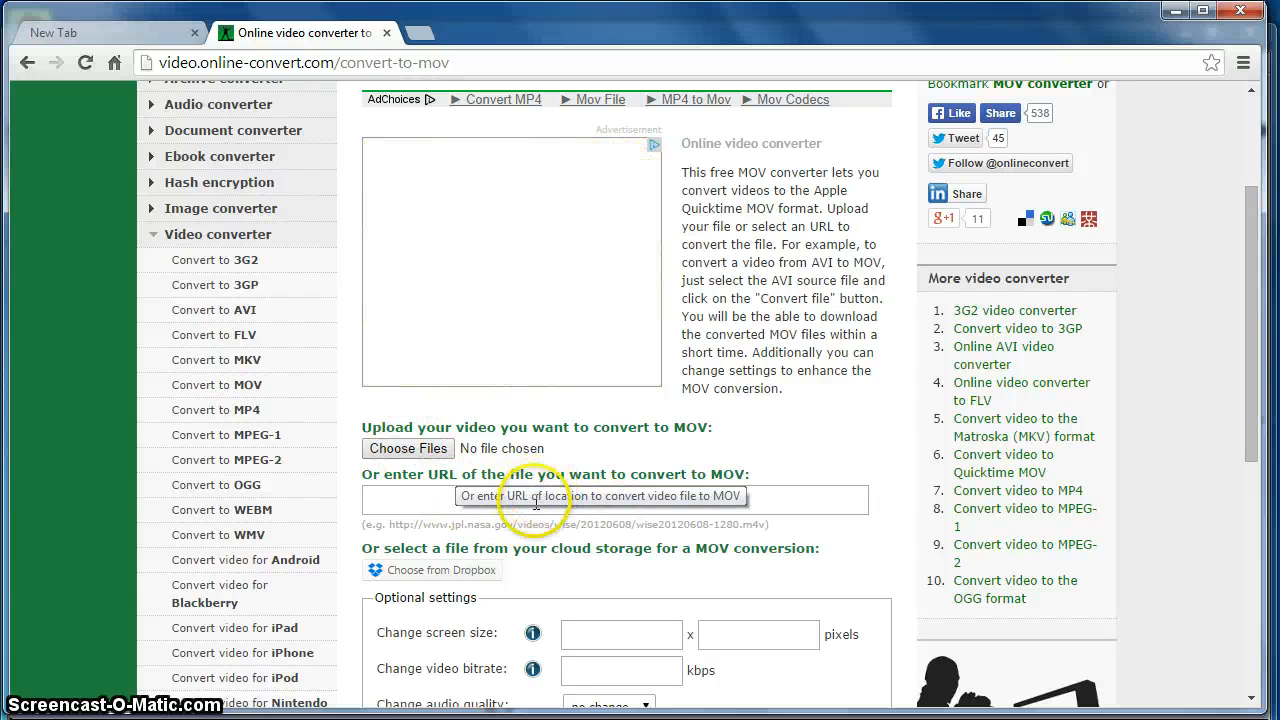
scroll(610, 531, "down", 1)
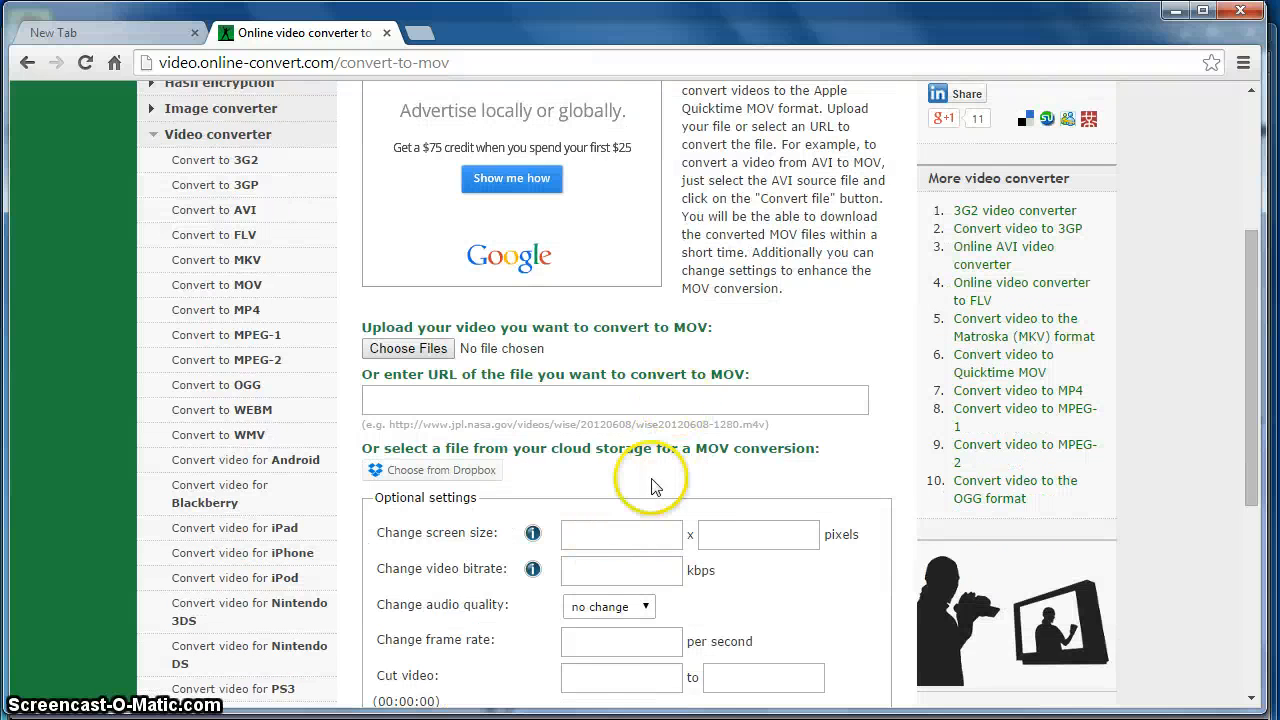
scroll(640, 490, "down", 1)
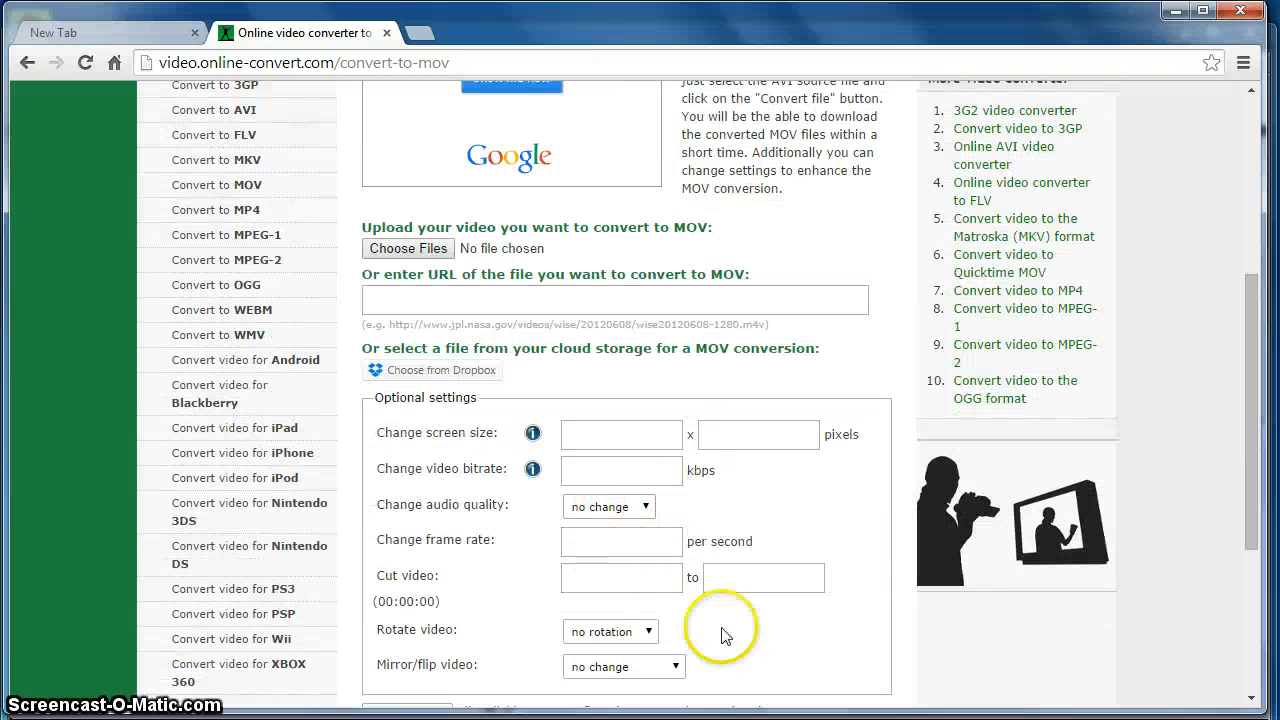
scroll(700, 560, "down", 1)
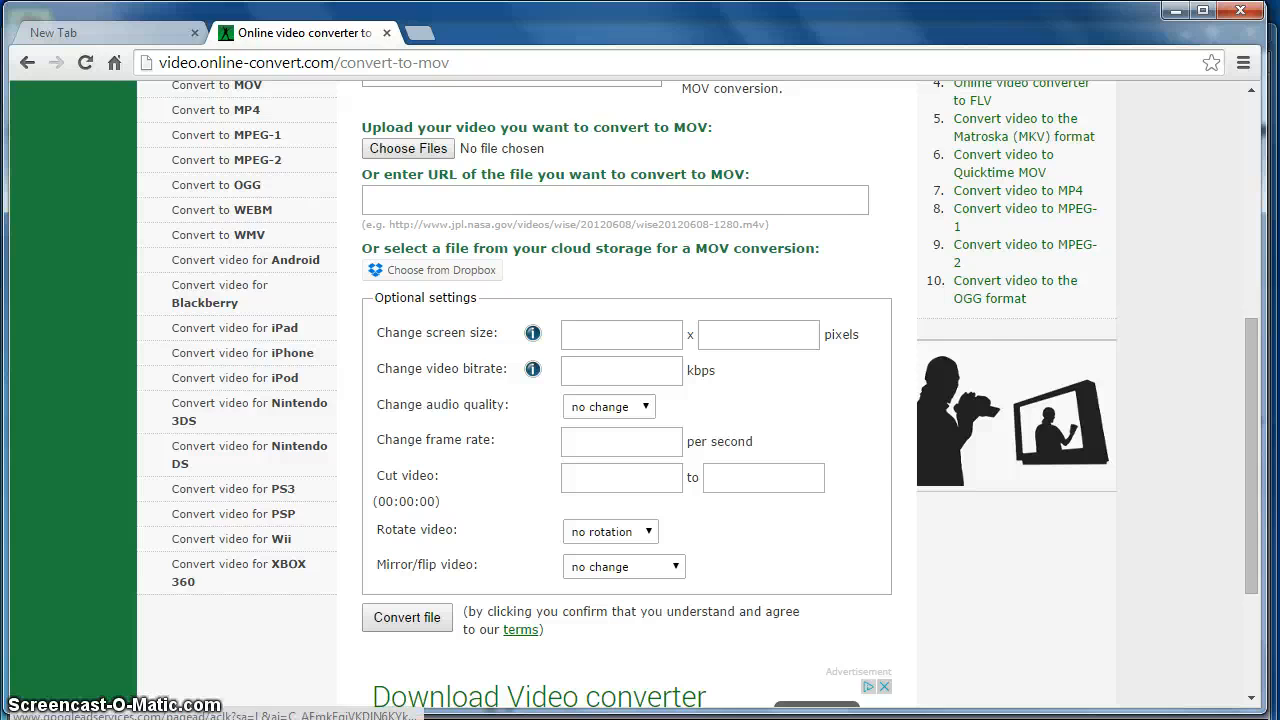
left_click(450, 718)
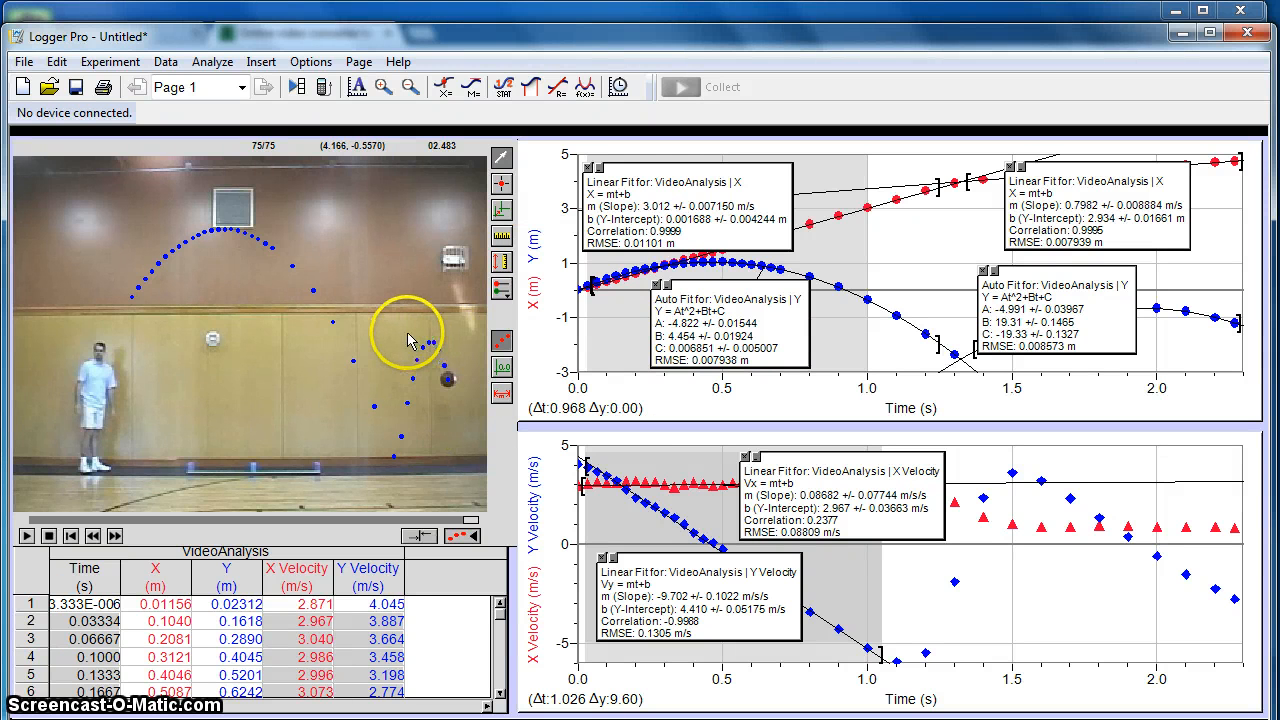
- Insert a text box on the page, widen it, and auto arrange the page's objects
left_click(261, 63)
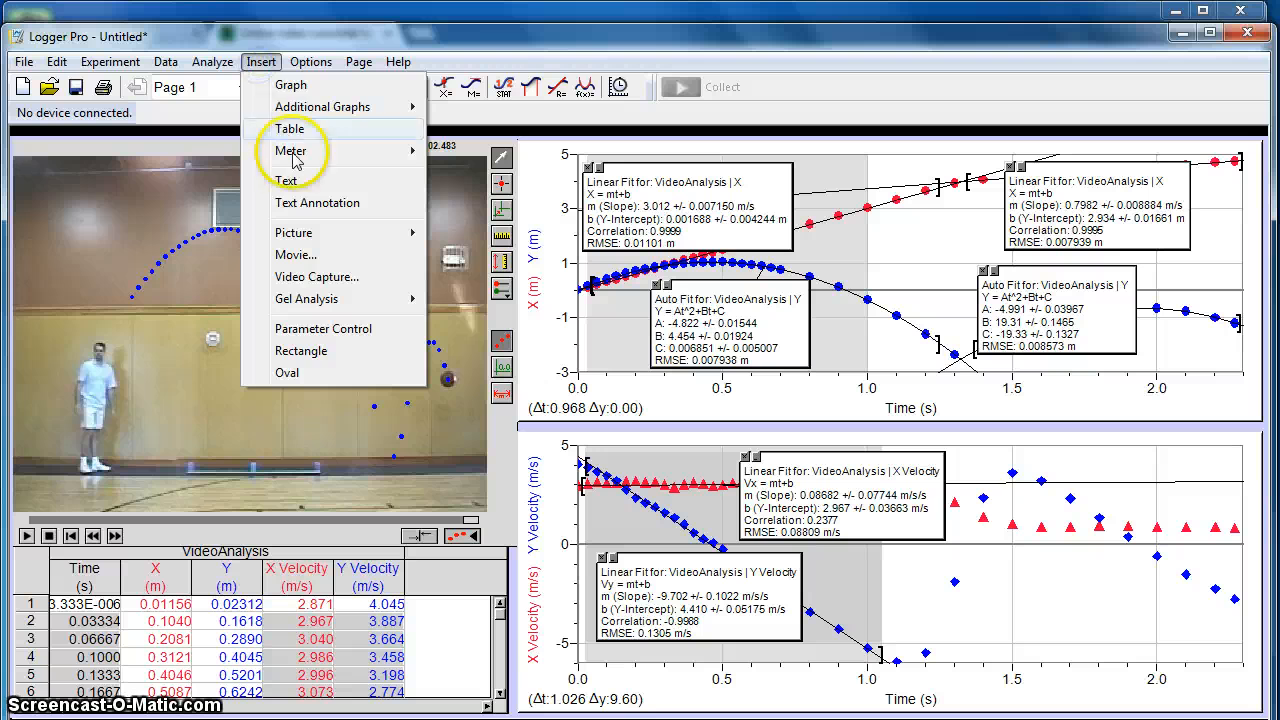
left_click(295, 178)
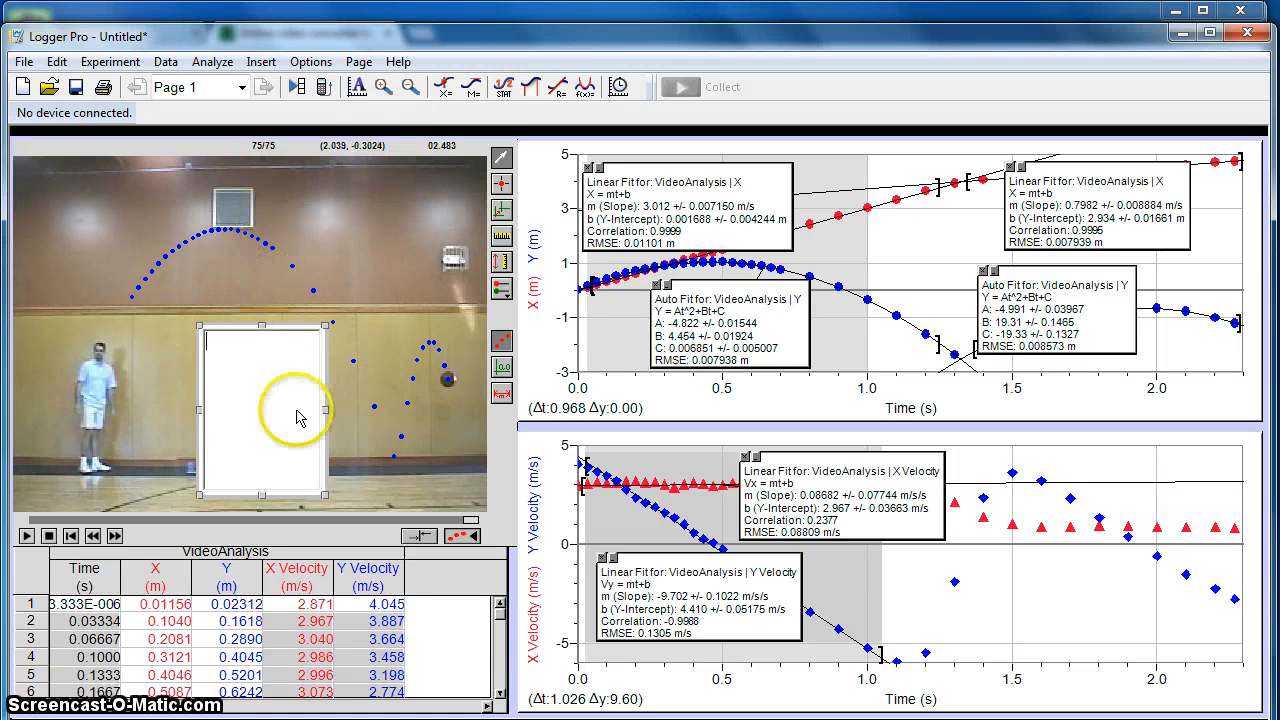
left_click_drag(326, 409, 460, 409)
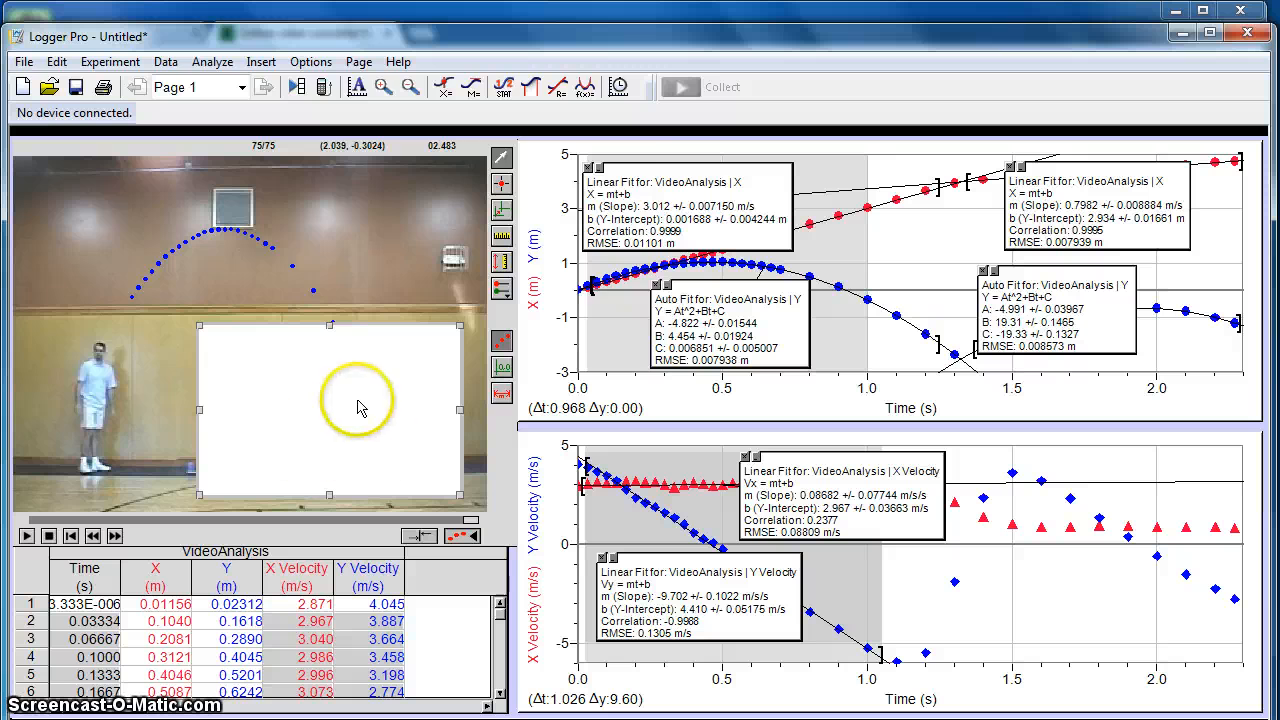
left_click(359, 62)
left_click(433, 446)
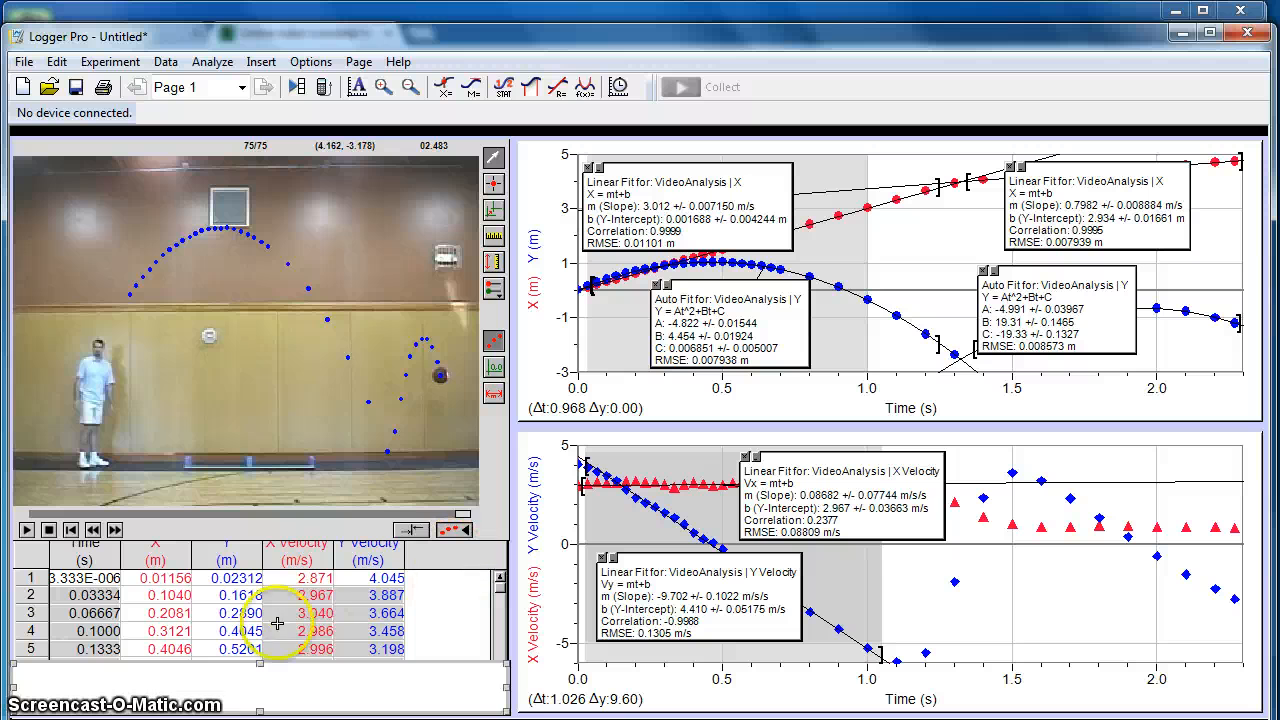
- Shrink the basketball video to a little over half its width and delete the VideoAnalysis data table from the page
left_click_drag(505, 525, 468, 398)
left_click(449, 520)
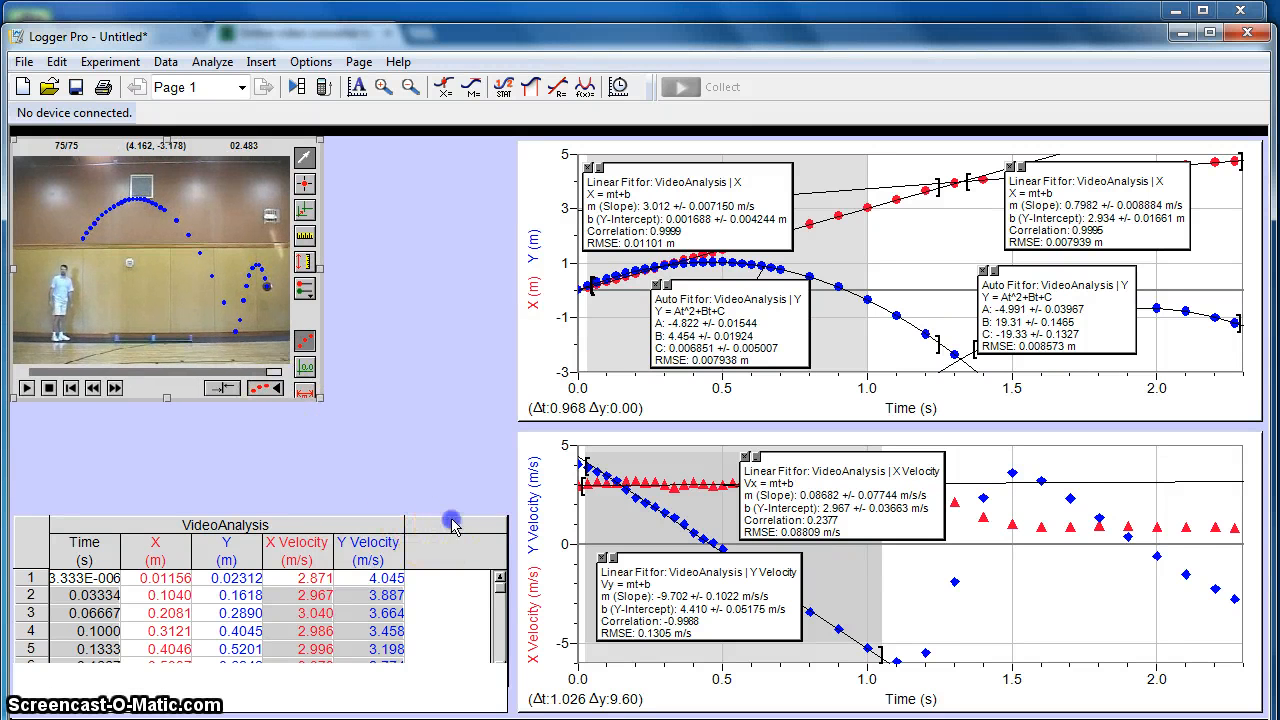
key("Delete")
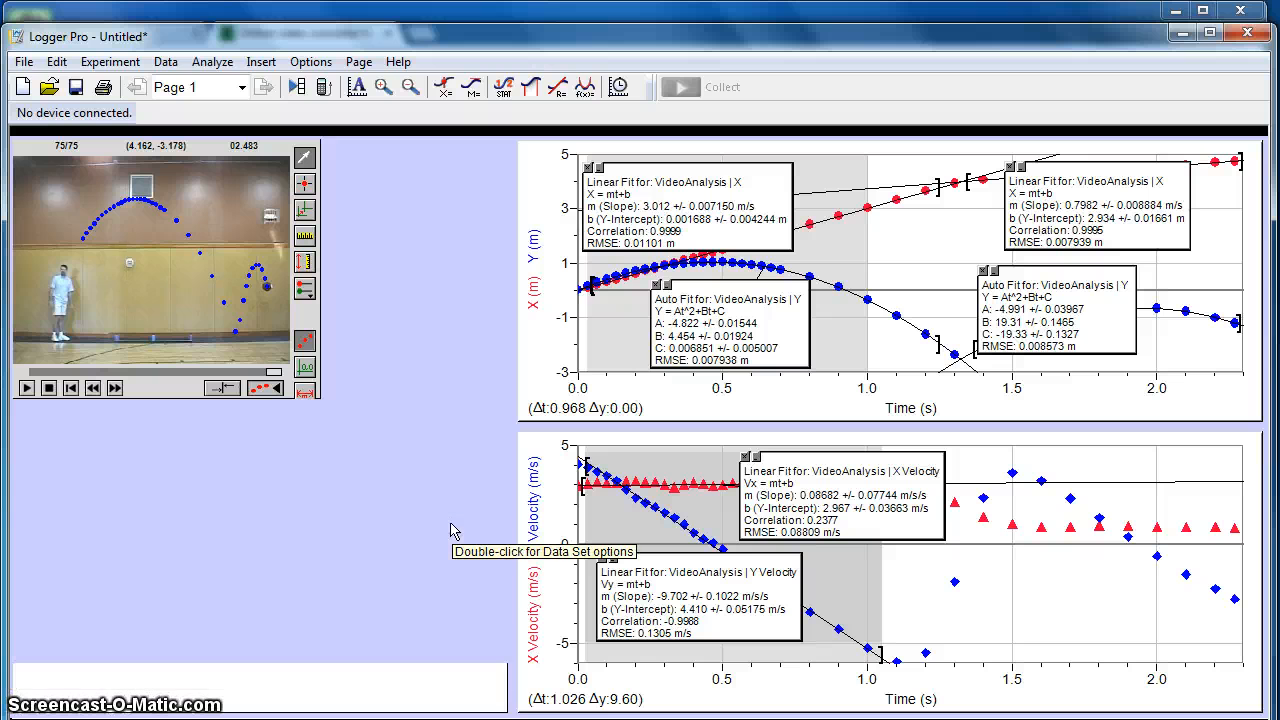
- Extend the text box up to just below the video and auto arrange the page so the graphs widen
left_click(358, 62)
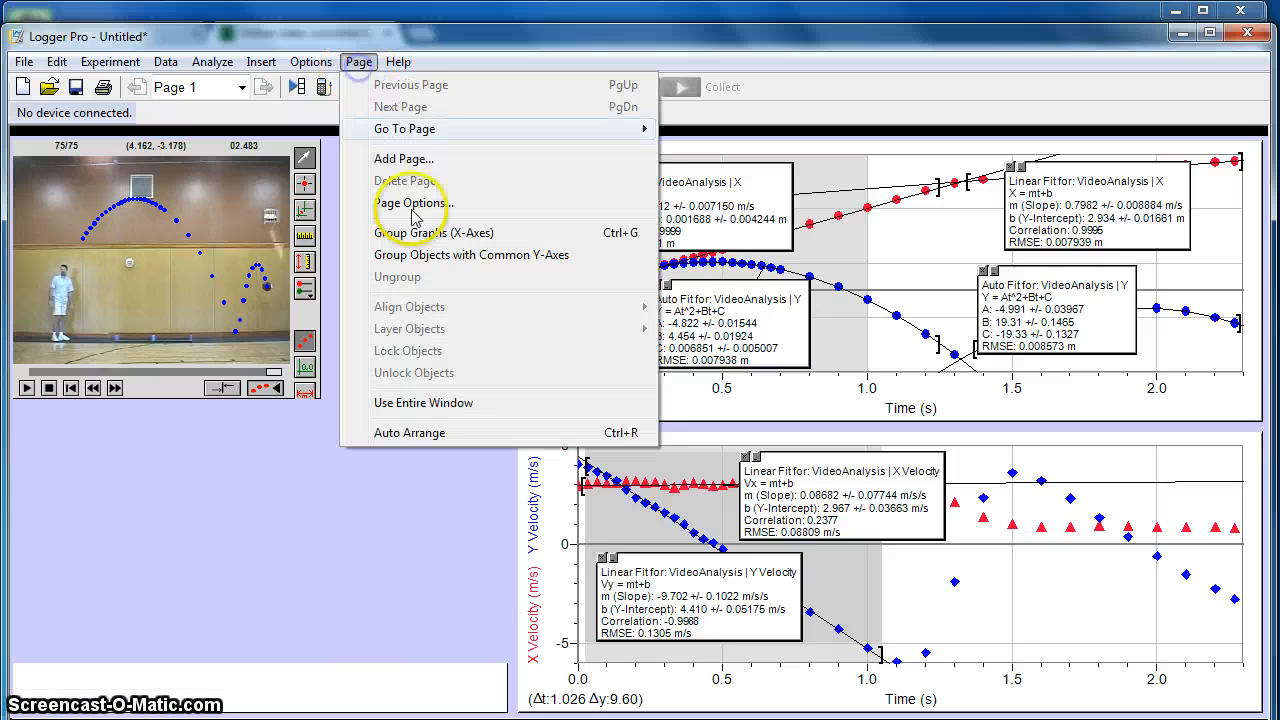
left_click(410, 672)
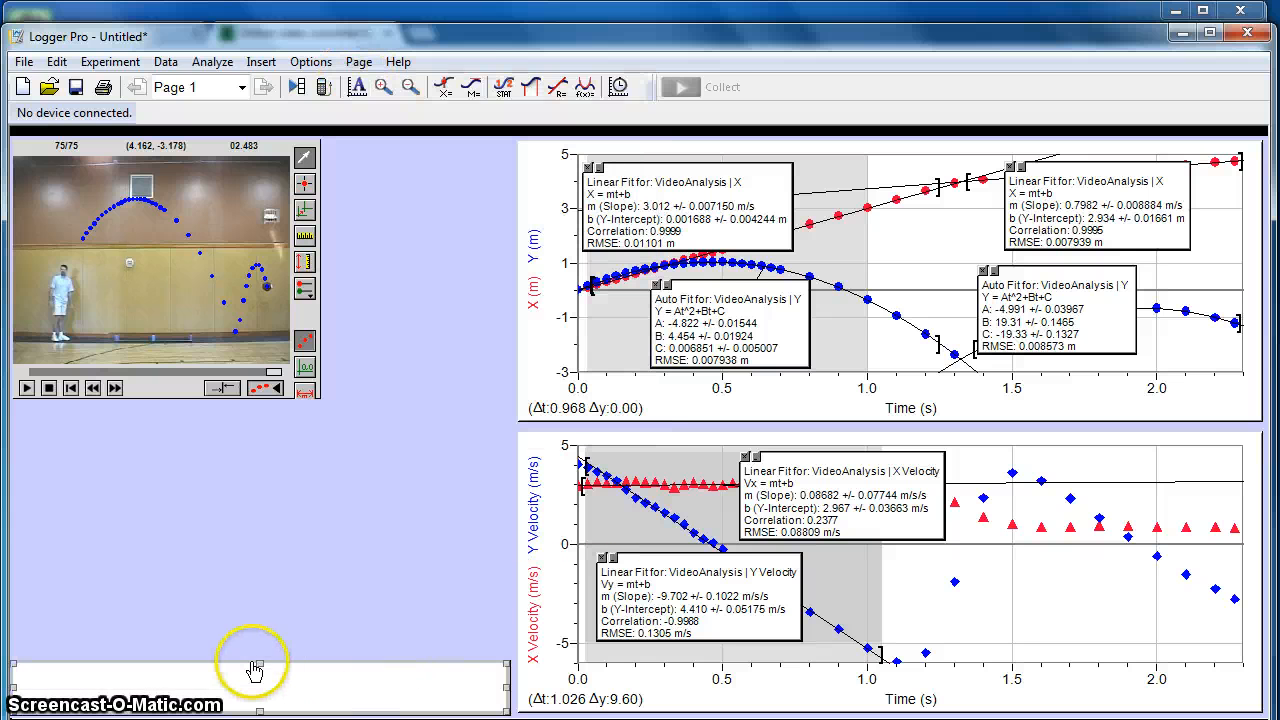
left_click_drag(260, 663, 274, 419)
left_click(358, 62)
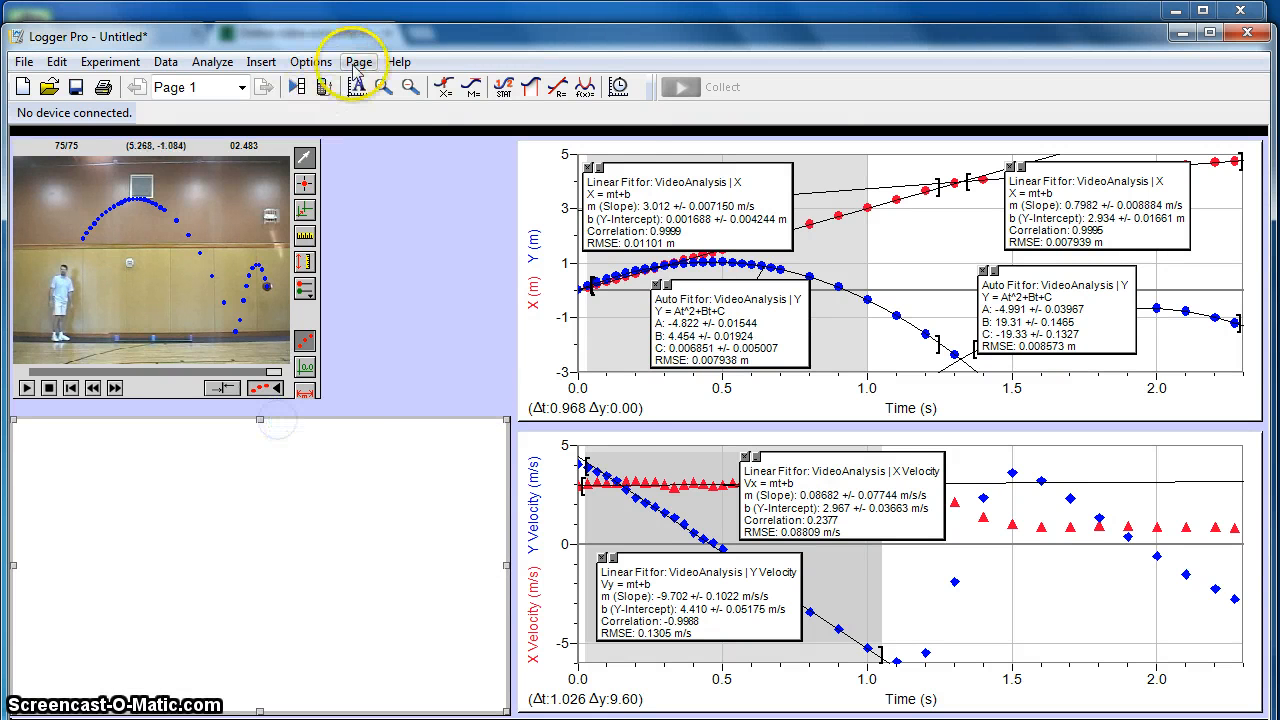
left_click(460, 436)
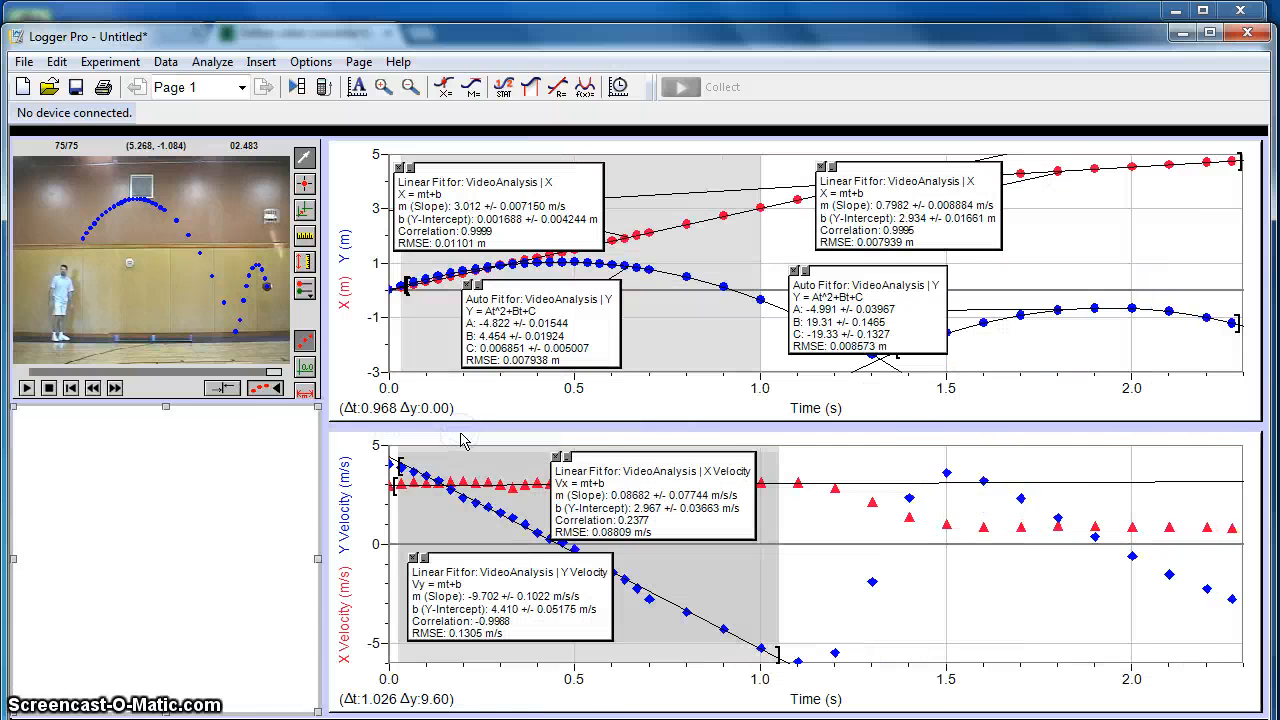